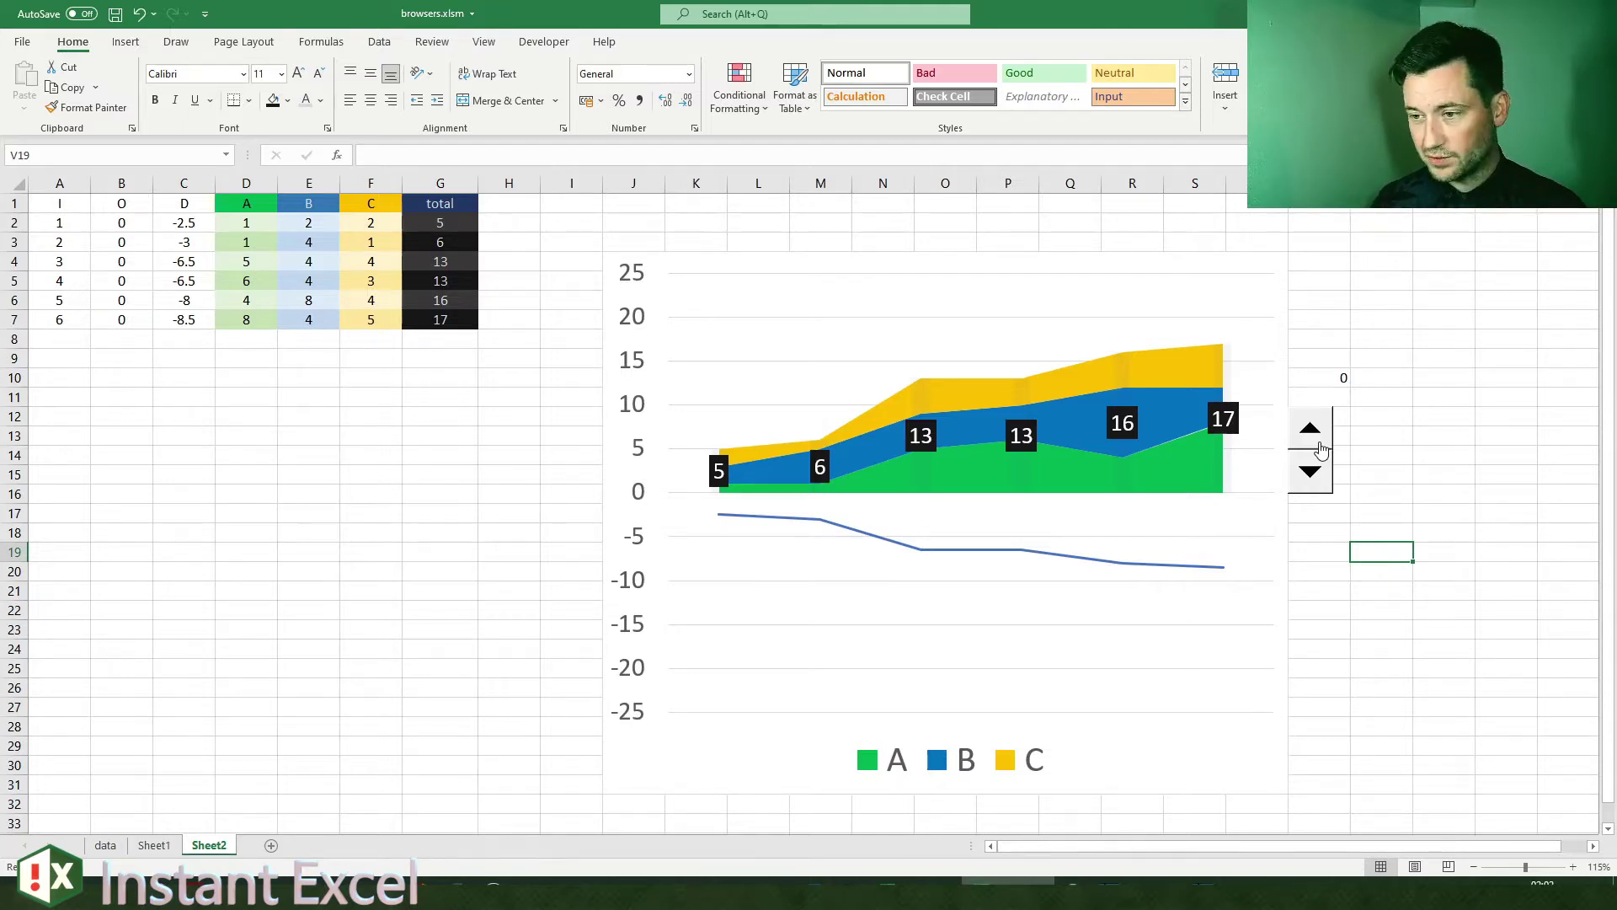
Step: Step the spin-button offset up so the A, B and C streams centre on zero
{"action": "left_click", "coordinate": [1310, 429]}
{"action": "left_click", "coordinate": [1310, 429]}
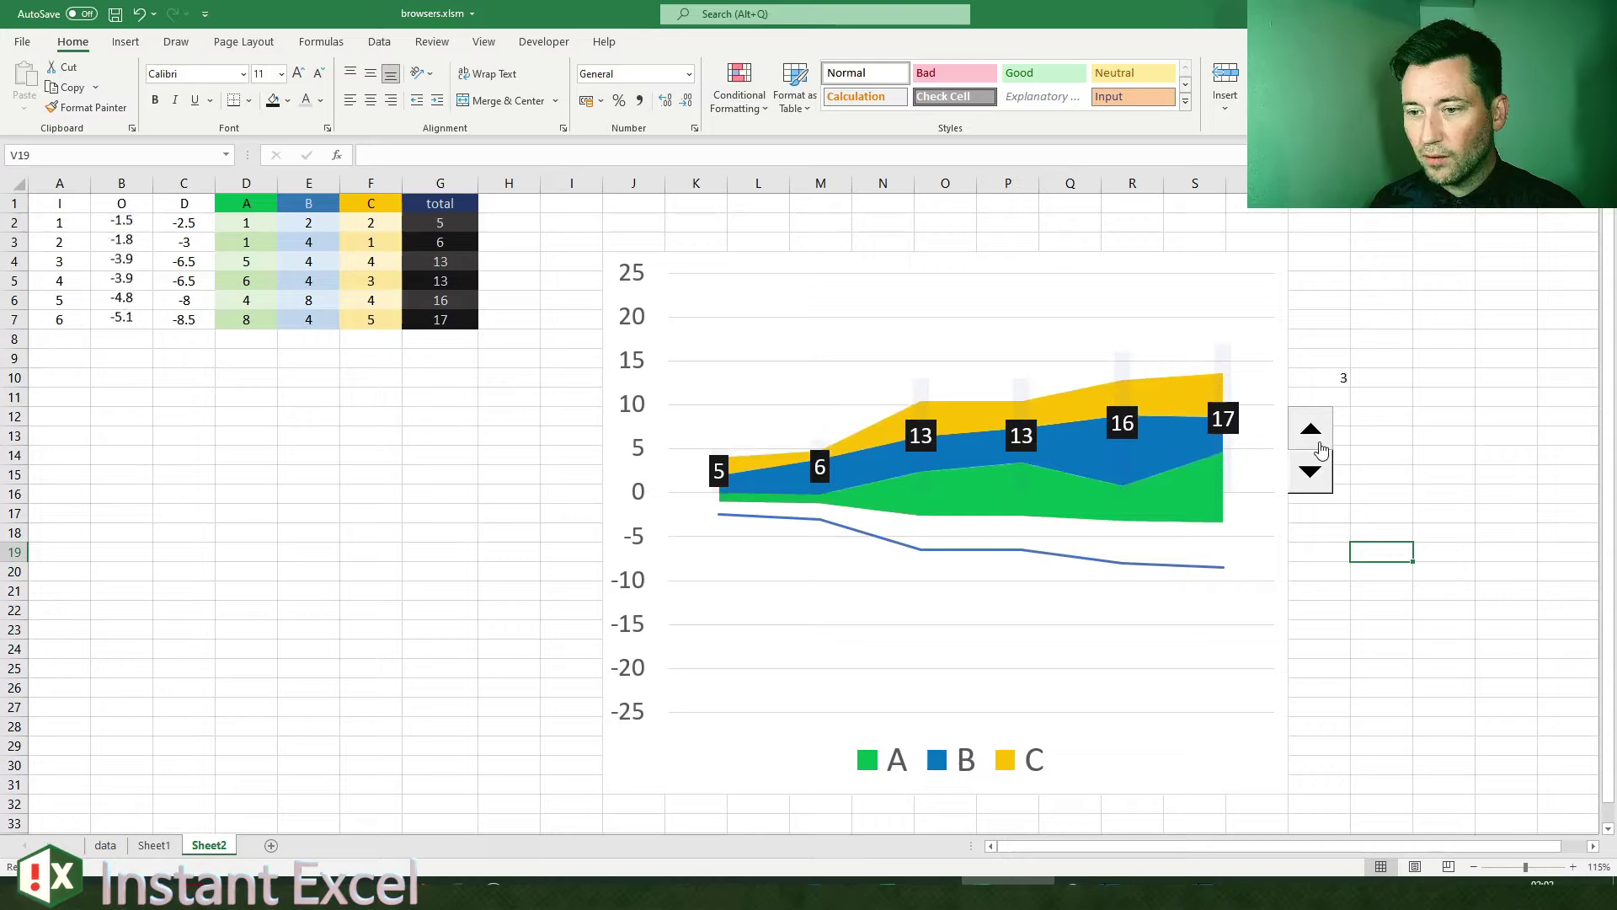
{"action": "left_click", "coordinate": [1310, 429]}
{"action": "left_click", "coordinate": [1310, 429]}
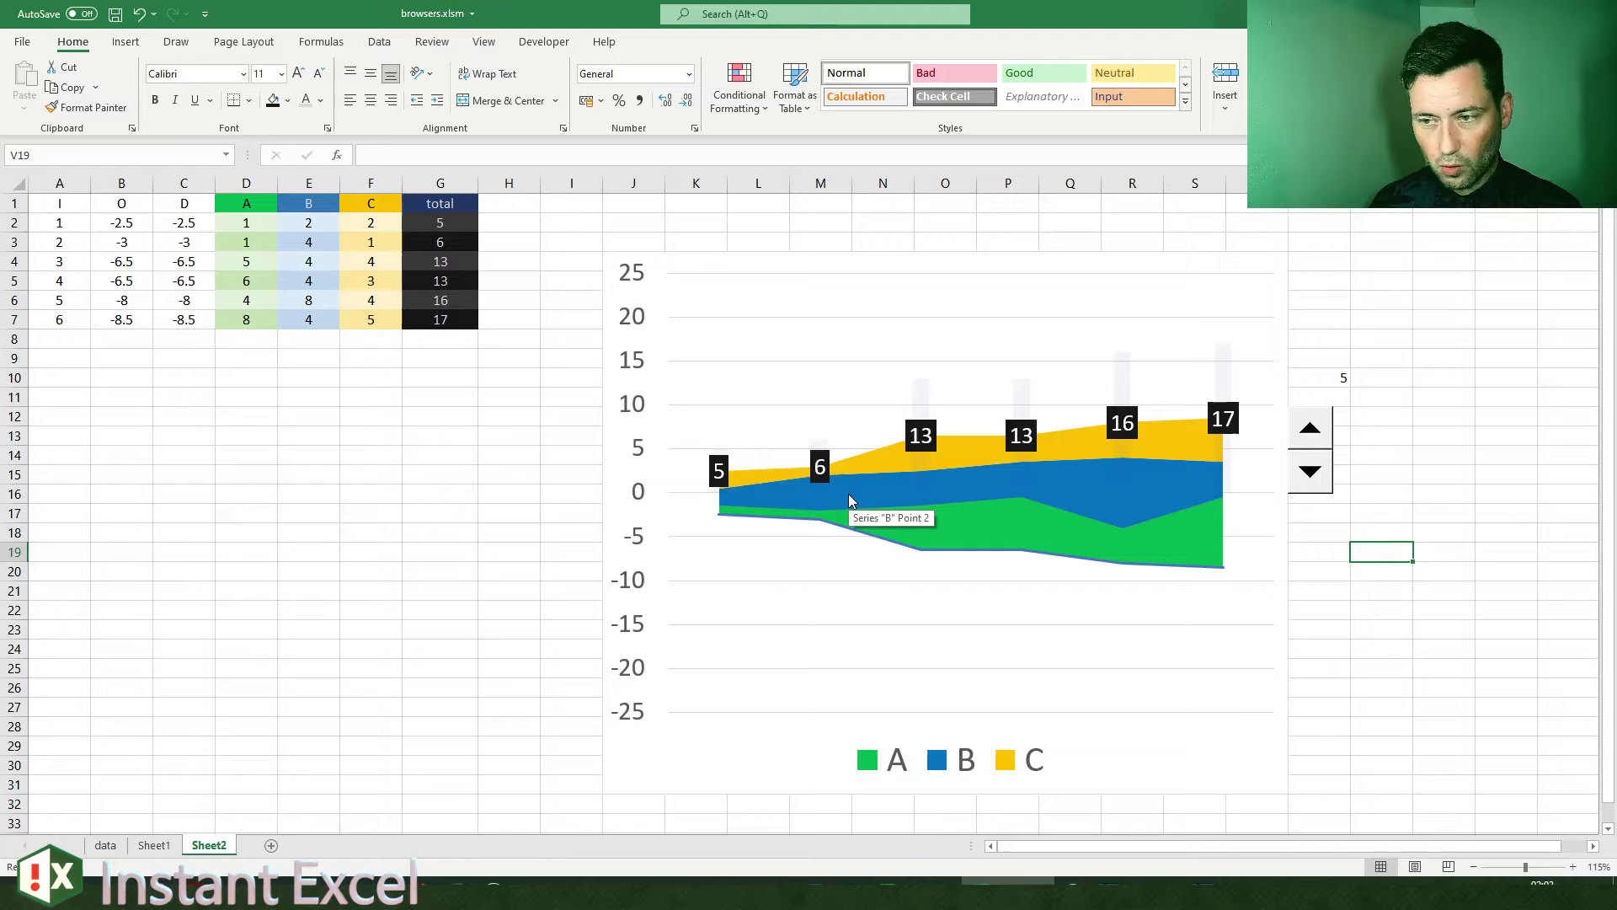
{"action": "left_click", "coordinate": [636, 468]}
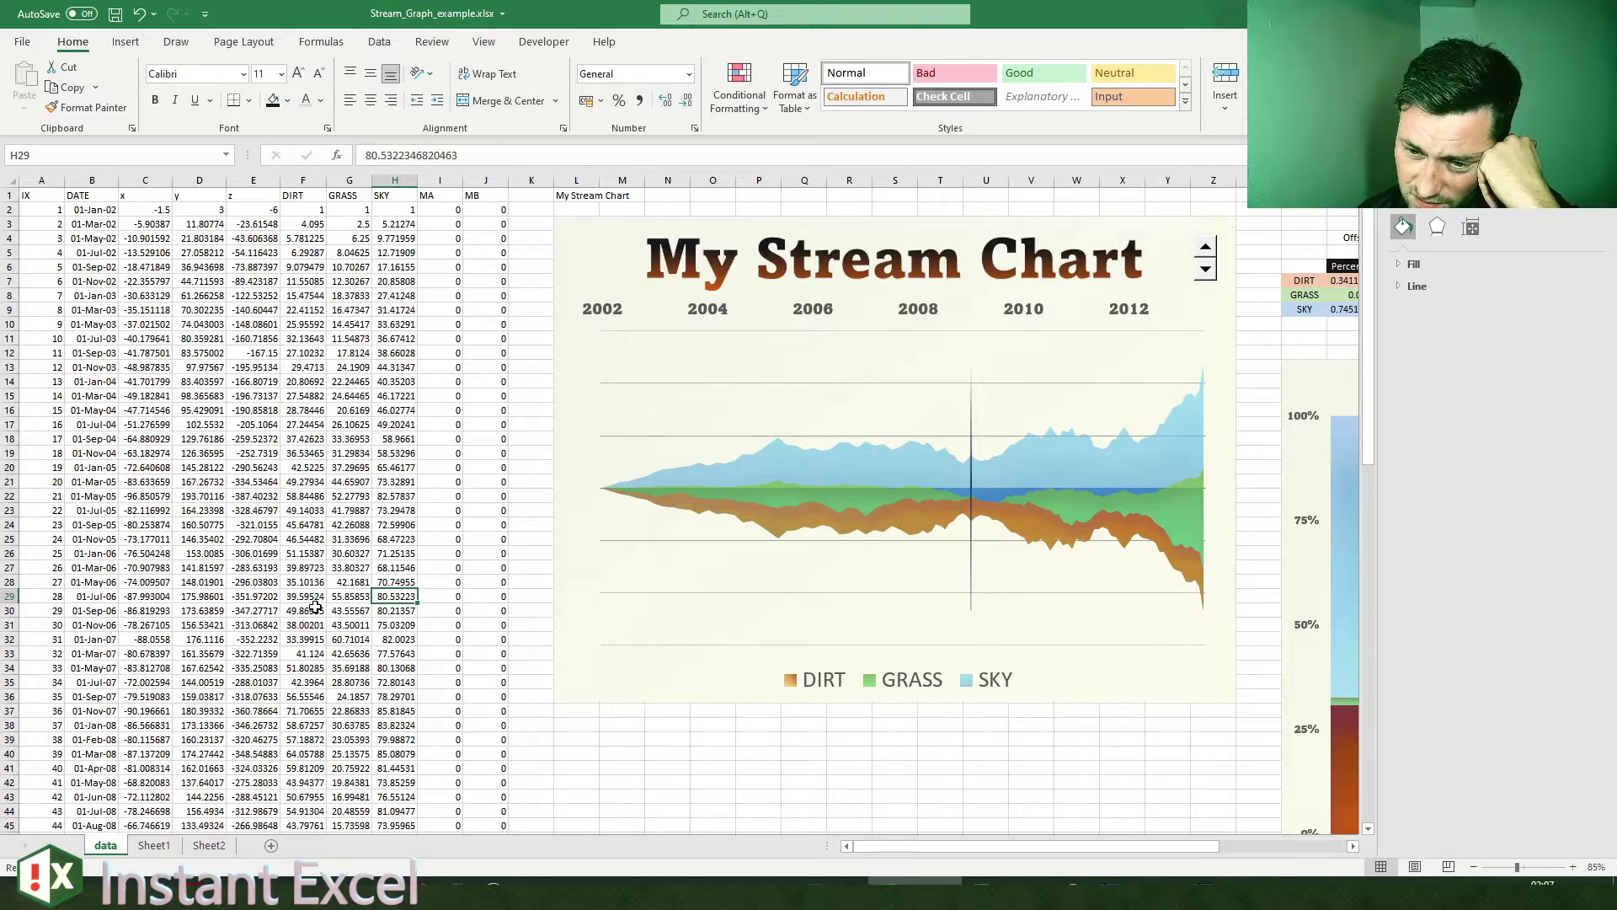
Step: Step up the example chart's offset and look through its Sheet1 and Sheet2
{"action": "scroll", "coordinate": [317, 602], "scroll_direction": "right", "scroll_amount": 2}
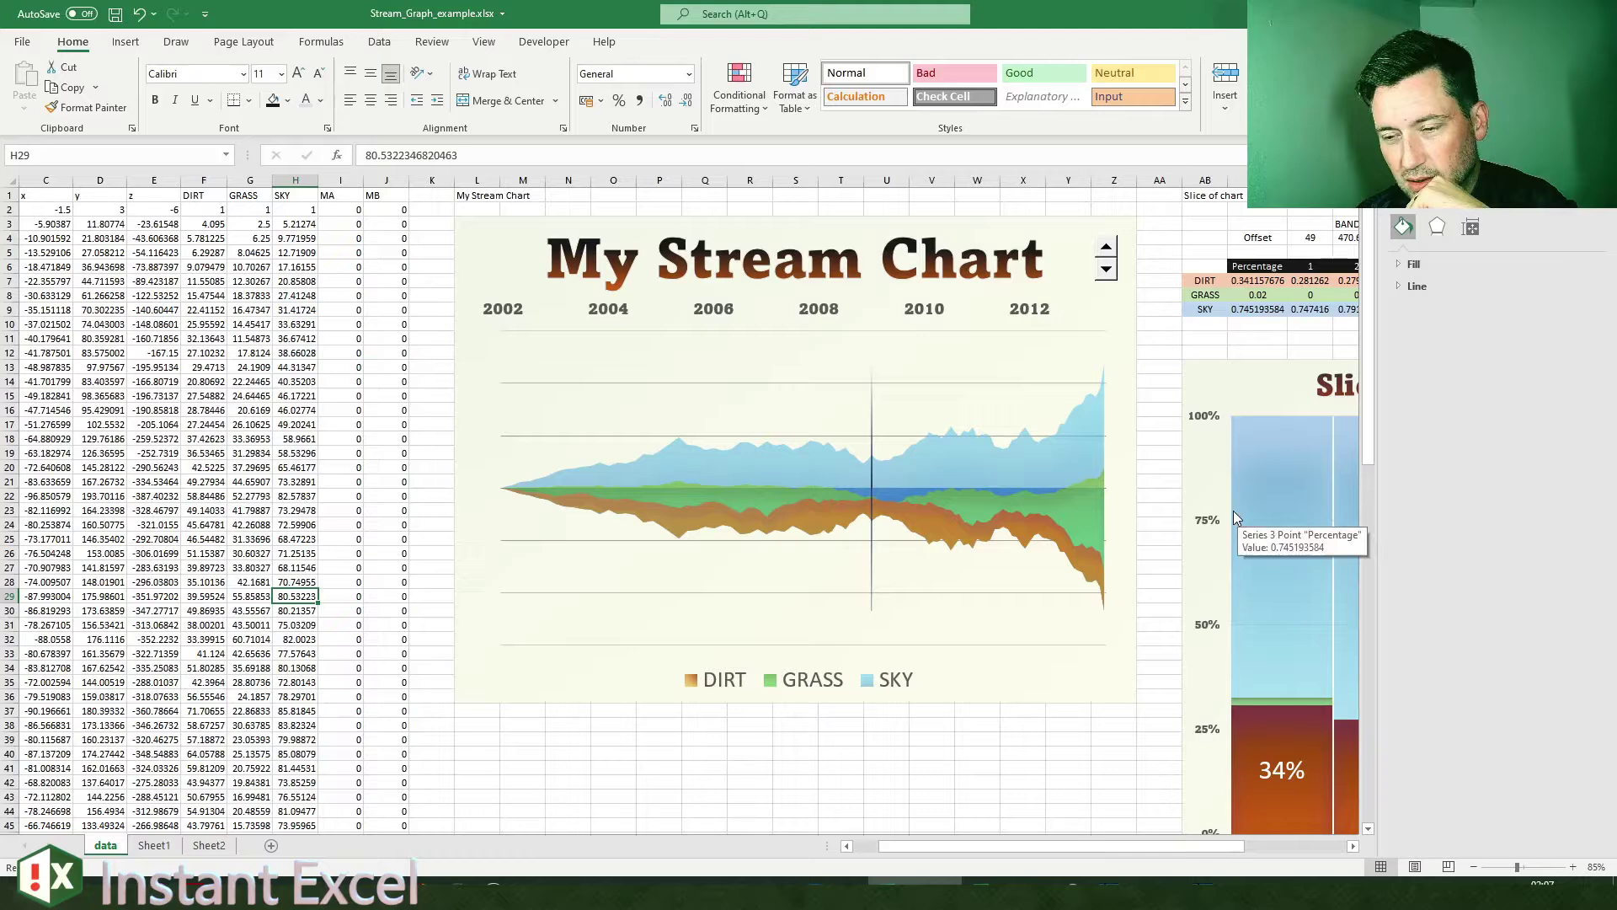
{"action": "left_click", "coordinate": [1168, 511]}
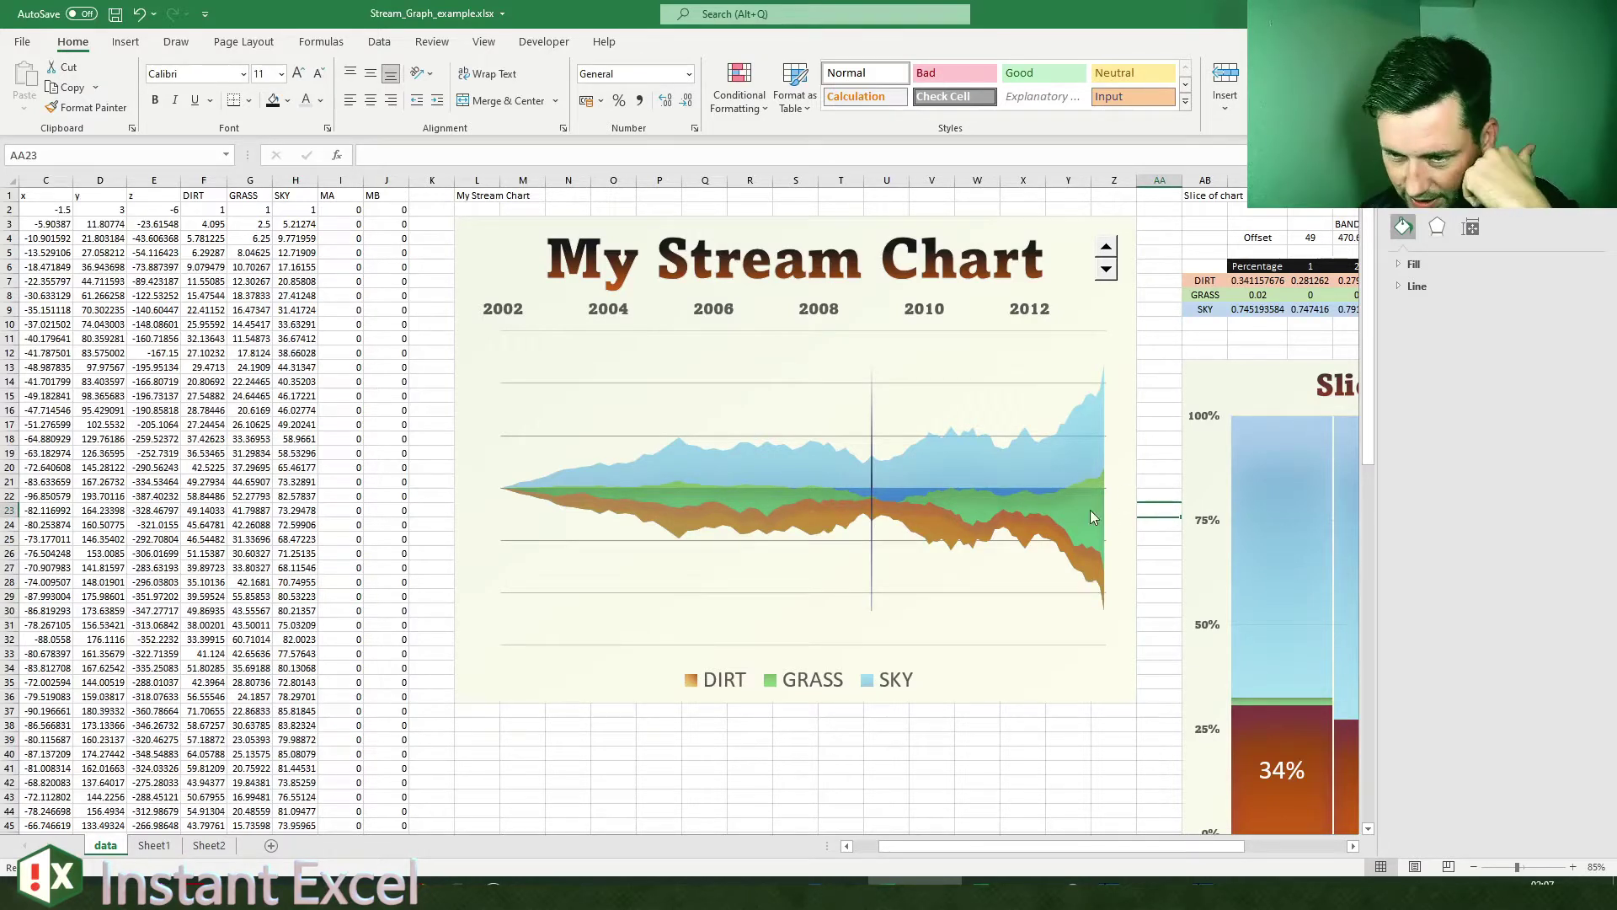
{"action": "left_click", "coordinate": [1122, 257]}
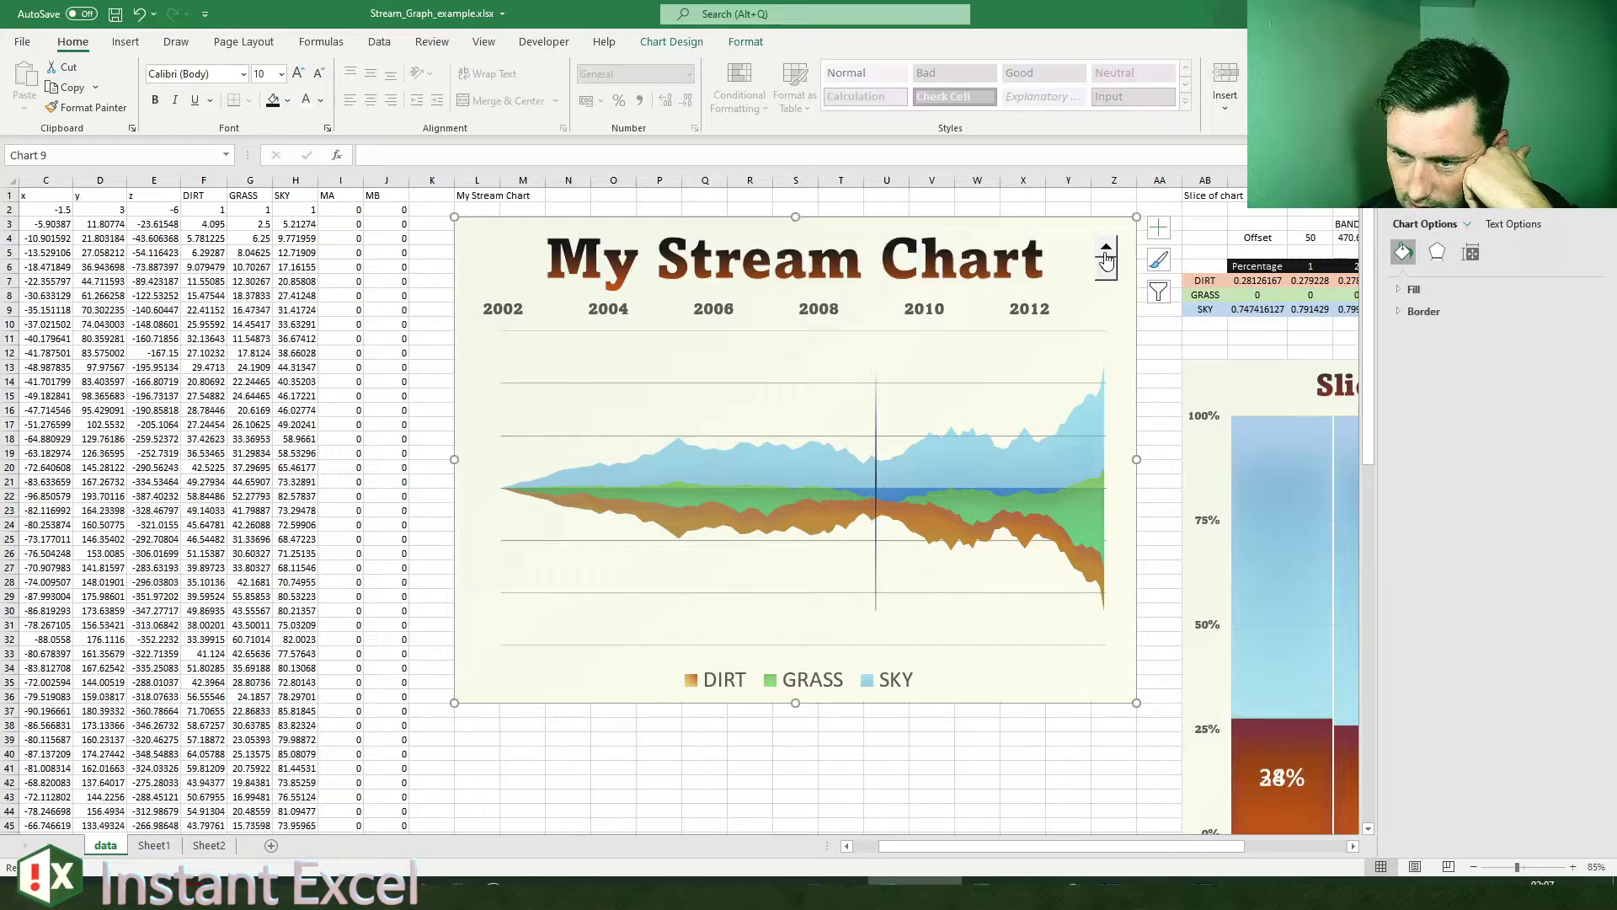
{"action": "left_click", "coordinate": [154, 844]}
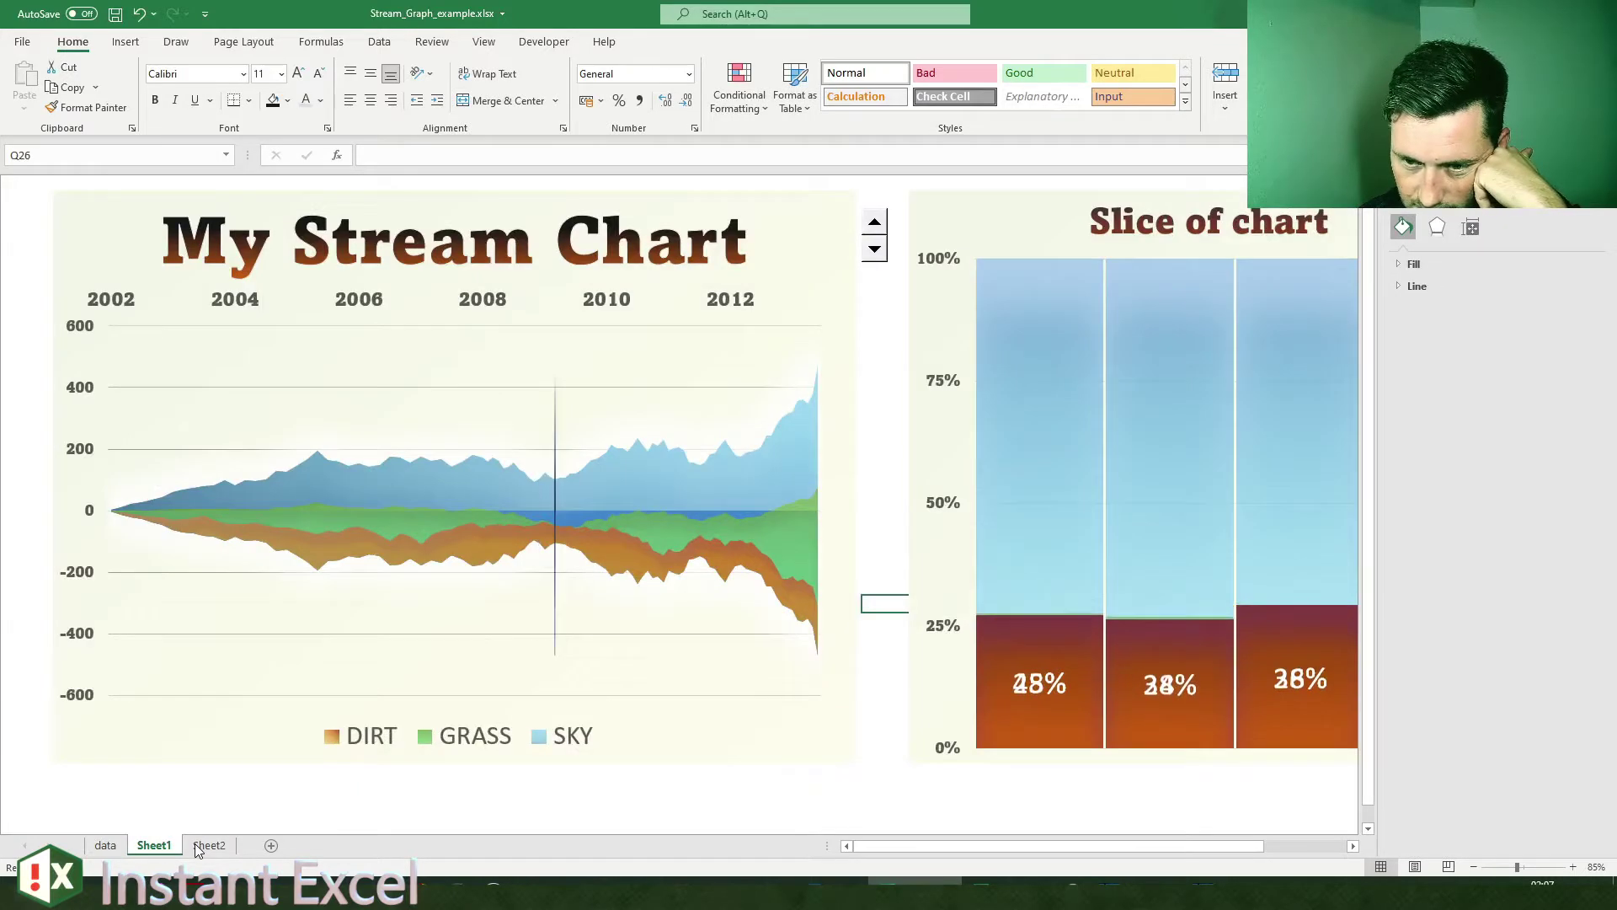
{"action": "left_click", "coordinate": [209, 845]}
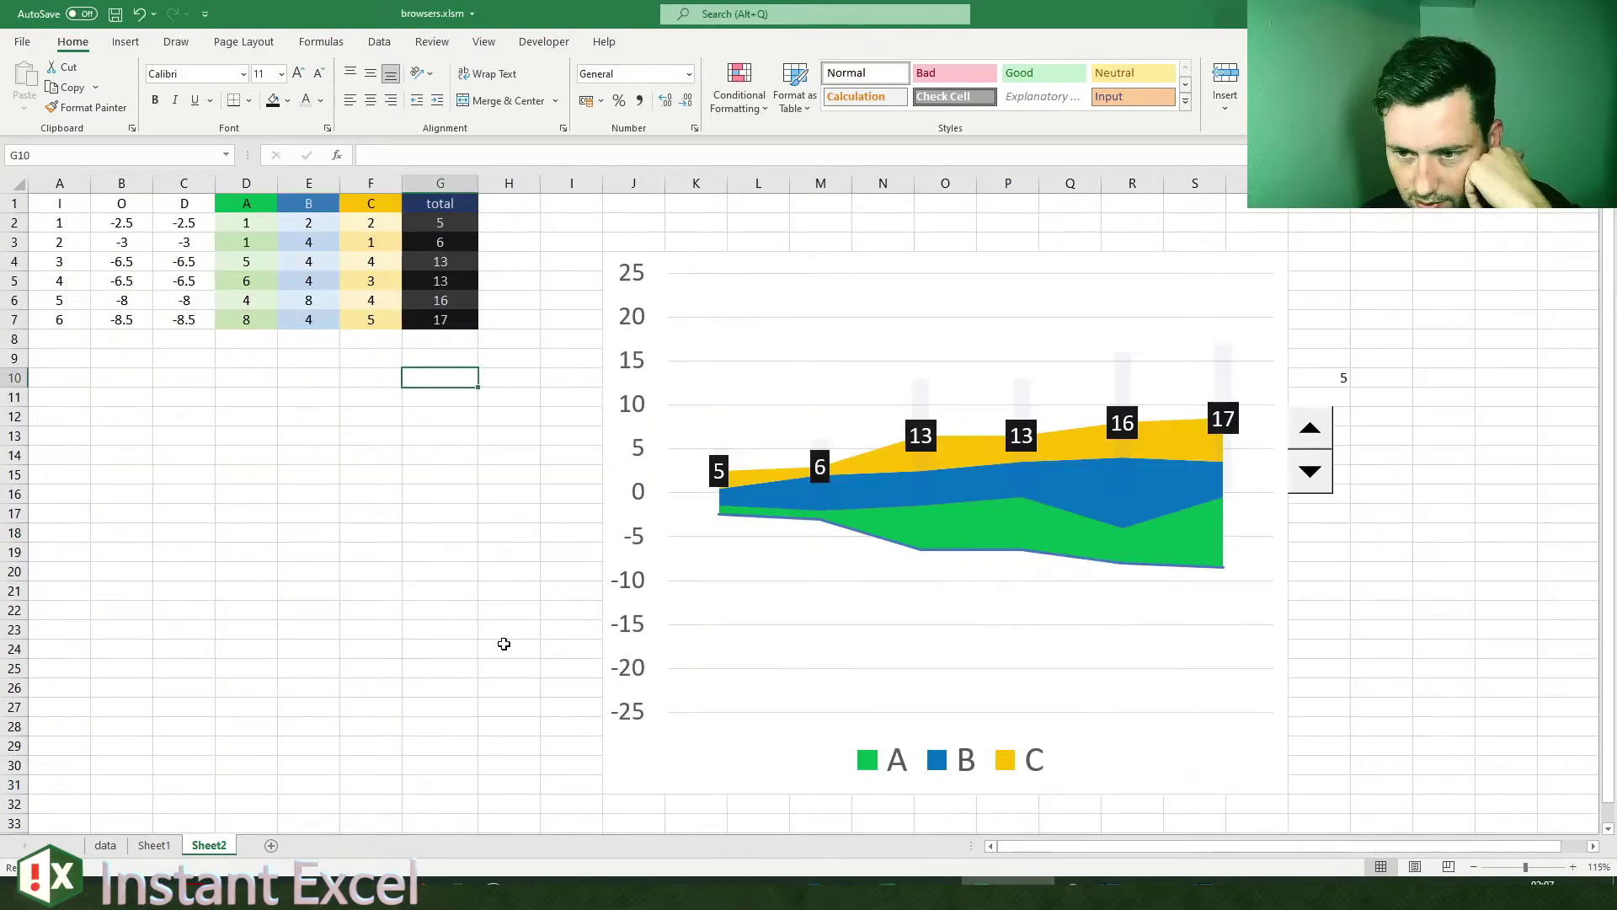
{"action": "left_click", "coordinate": [502, 646]}
Step: Move Sheet1 ahead of the data sheet in browsers.xlsm and view the data sheet's chart
{"action": "scroll", "coordinate": [383, 671], "scroll_direction": "right", "scroll_amount": 1}
{"action": "left_click_drag", "start_coordinate": [152, 845], "coordinate": [99, 853]}
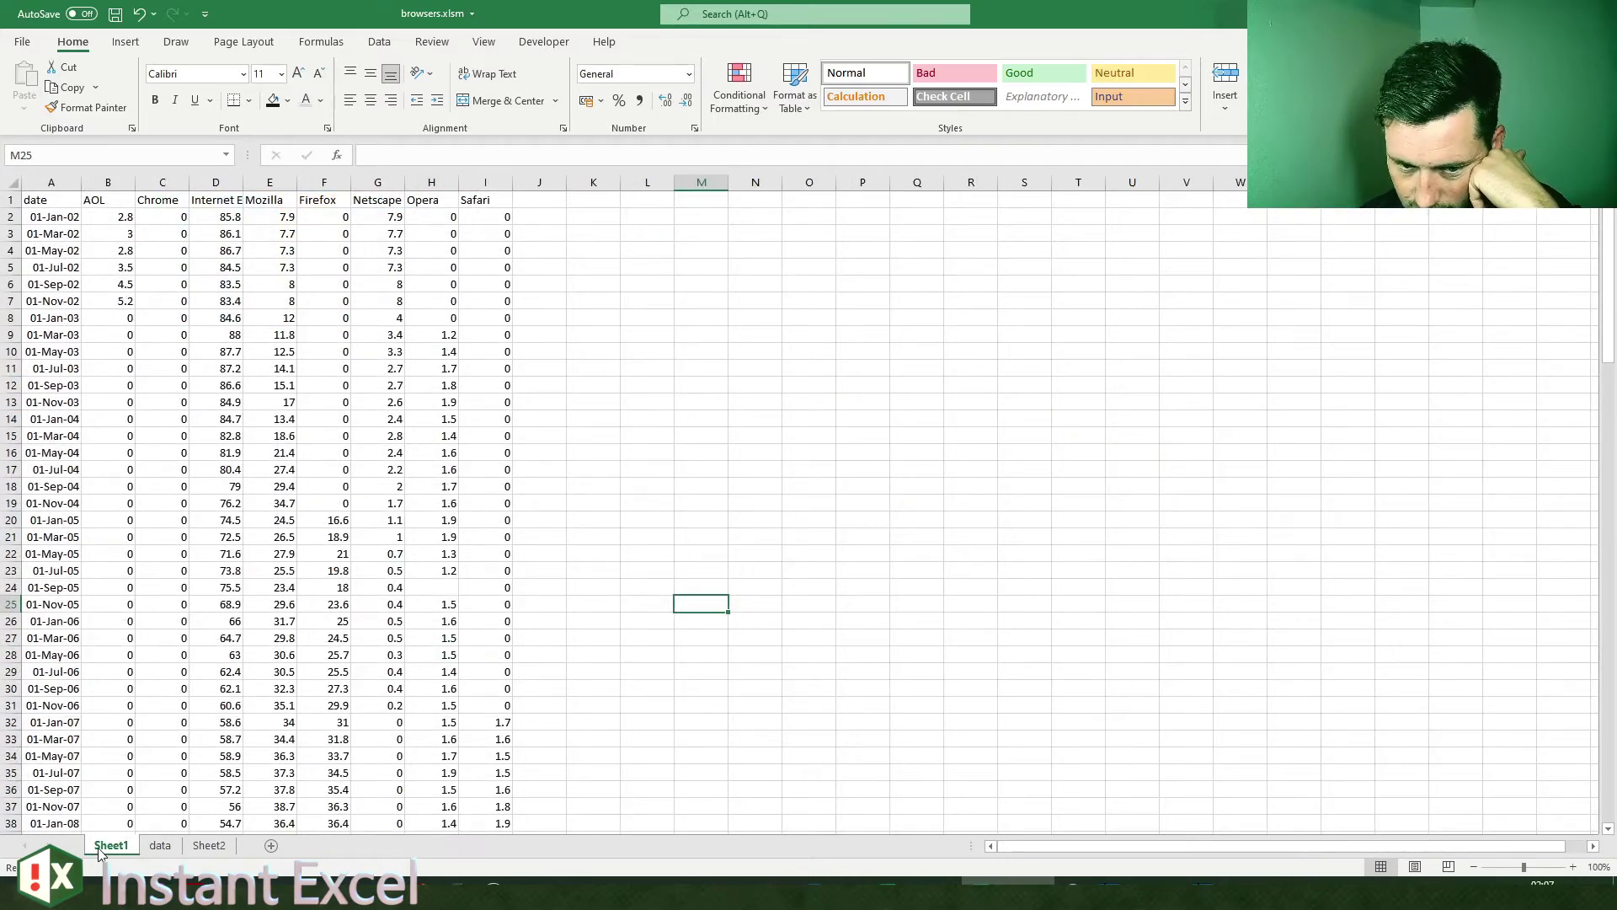
{"action": "left_click", "coordinate": [160, 845]}
{"action": "scroll", "coordinate": [261, 589], "scroll_direction": "up", "scroll_amount": 3}
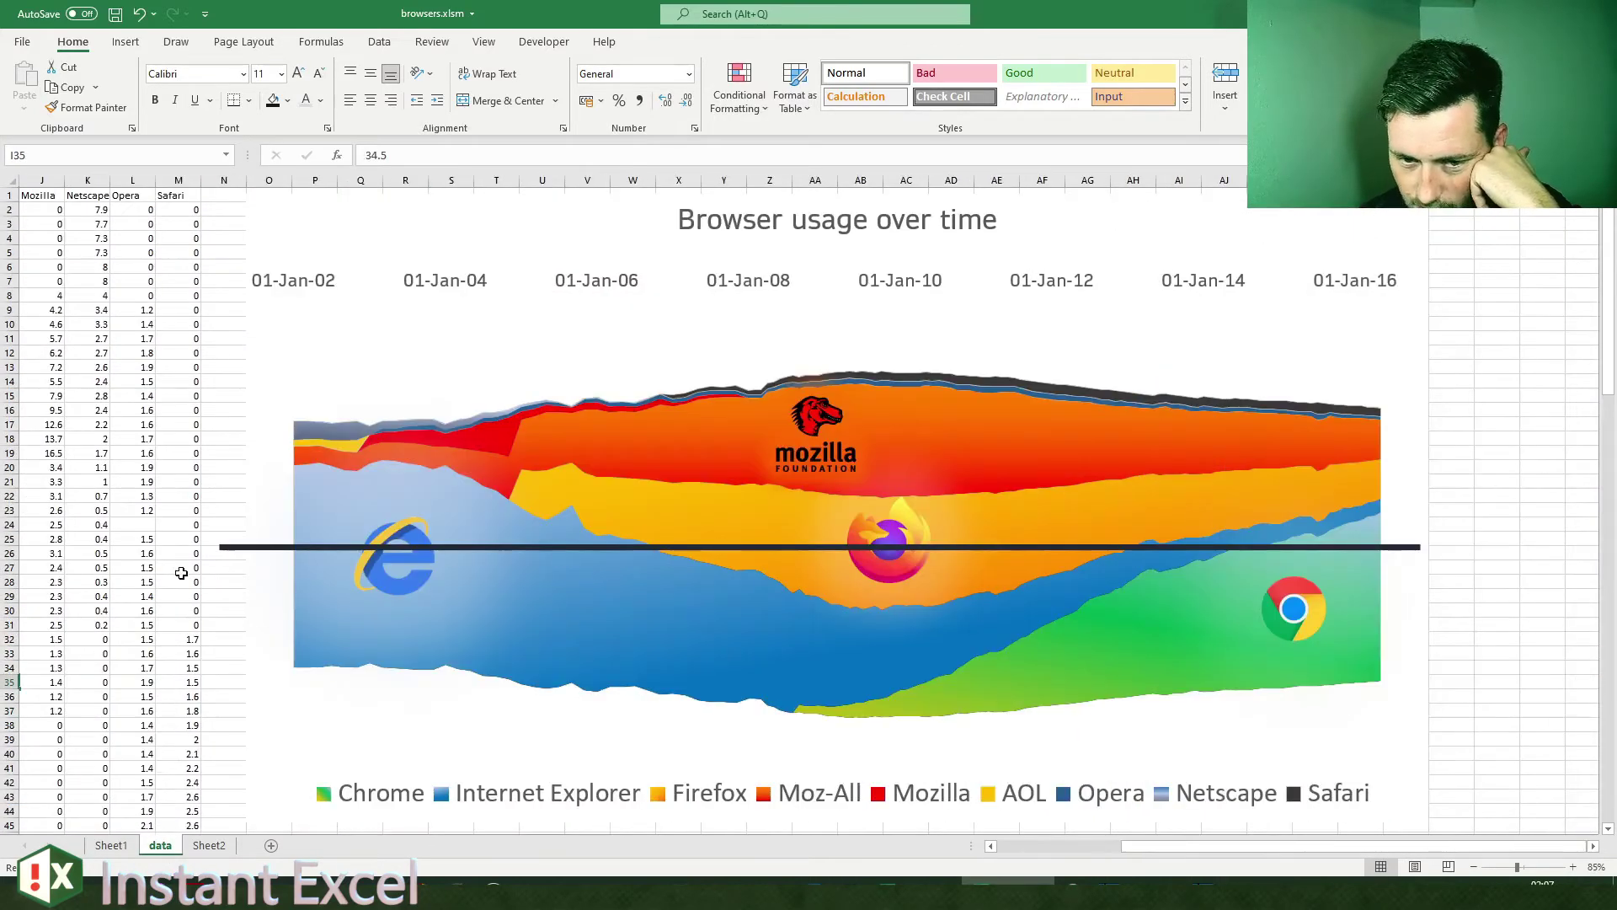
Step: Delete the thick black horizontal connector line running across the browser usage chart
{"action": "left_click", "coordinate": [1495, 636]}
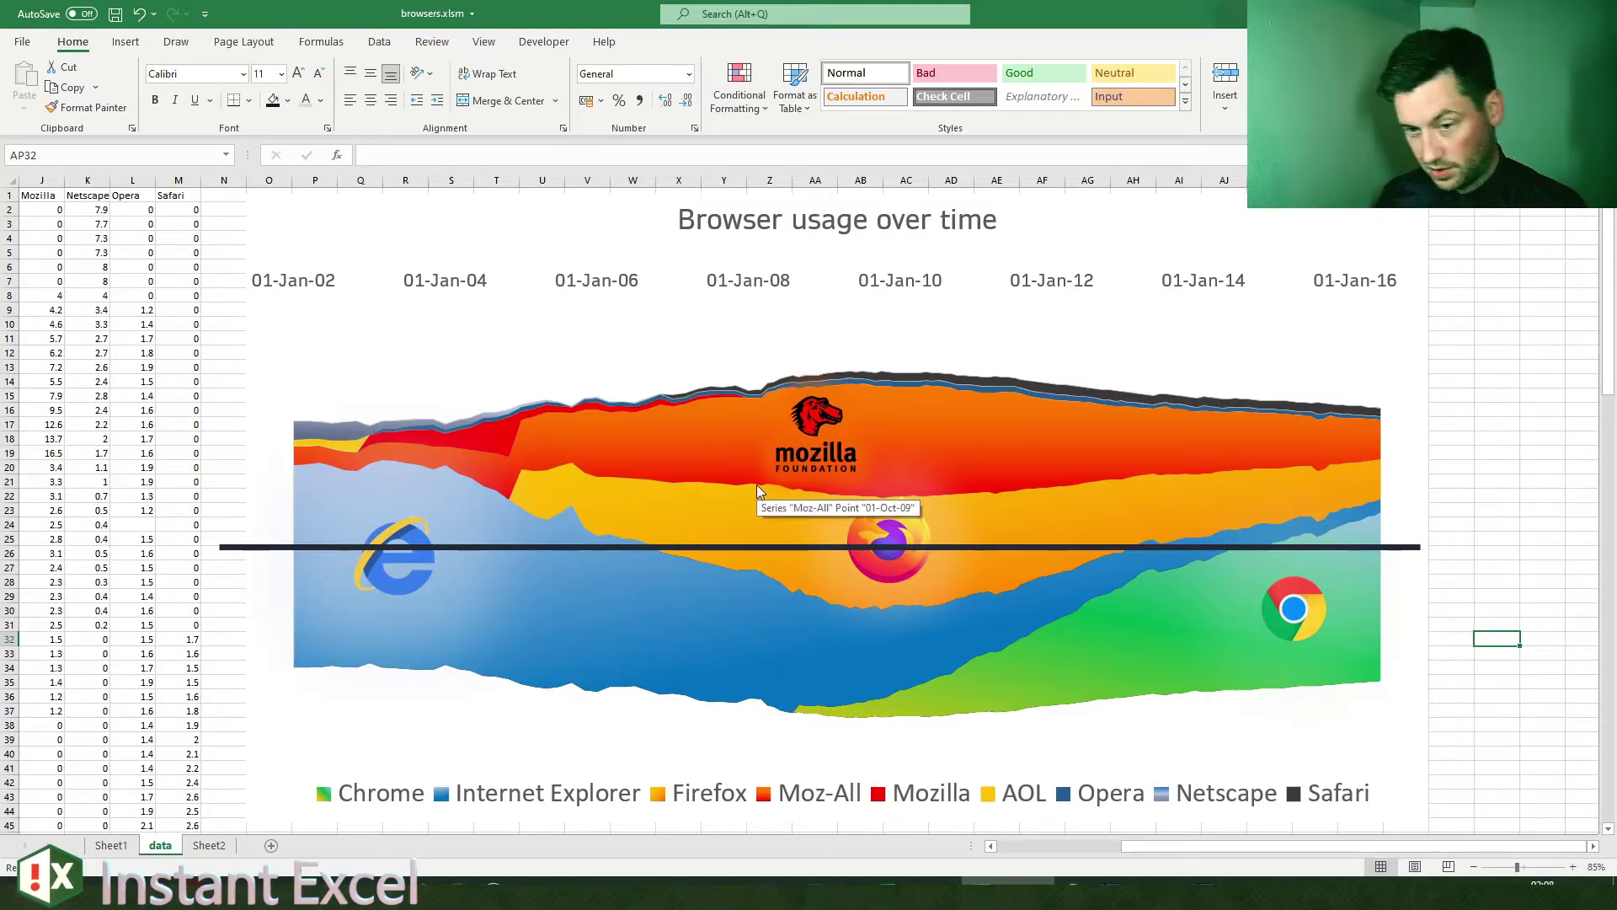
{"action": "left_click", "coordinate": [1090, 549]}
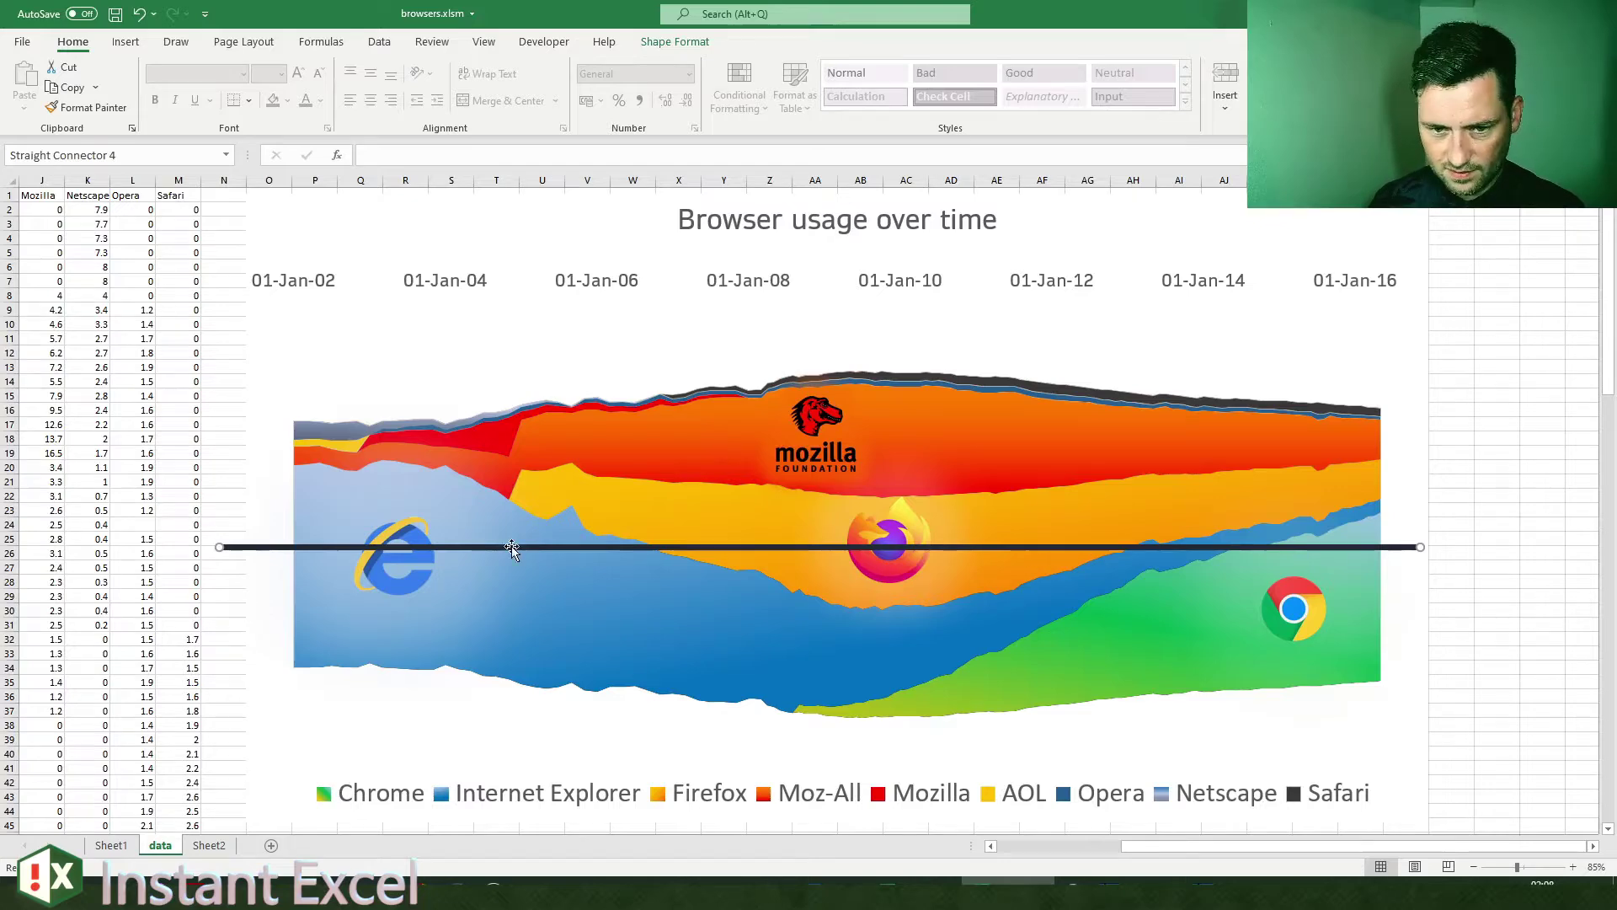
{"action": "key", "text": "Delete"}
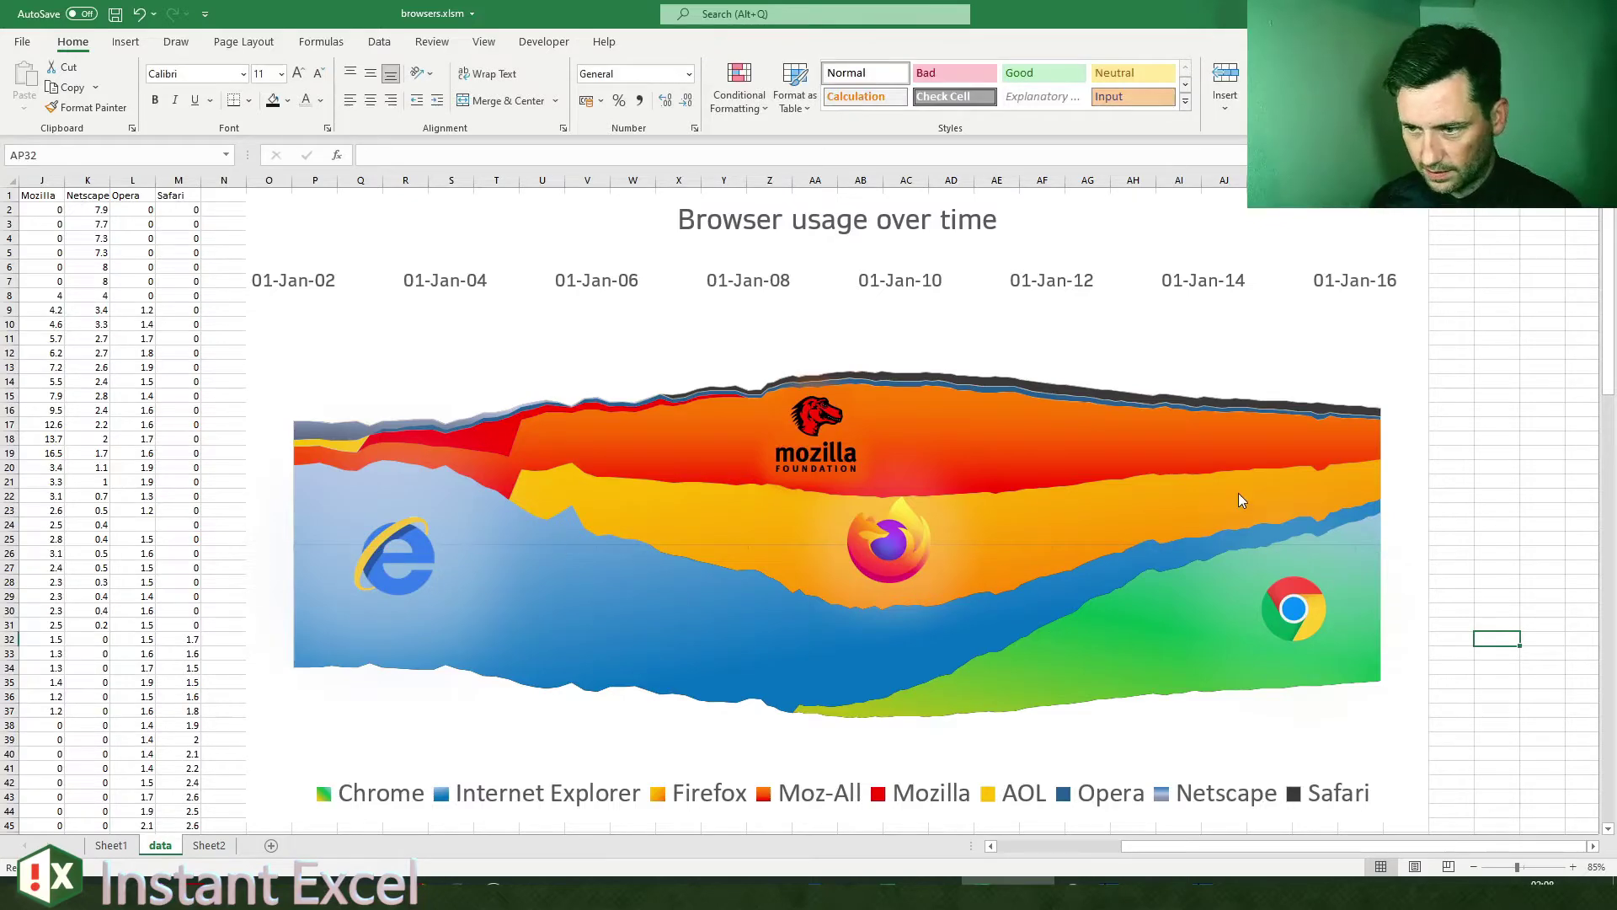
{"action": "left_click", "coordinate": [1496, 462]}
{"action": "double_click", "coordinate": [1357, 539]}
{"action": "left_click", "coordinate": [1457, 494]}
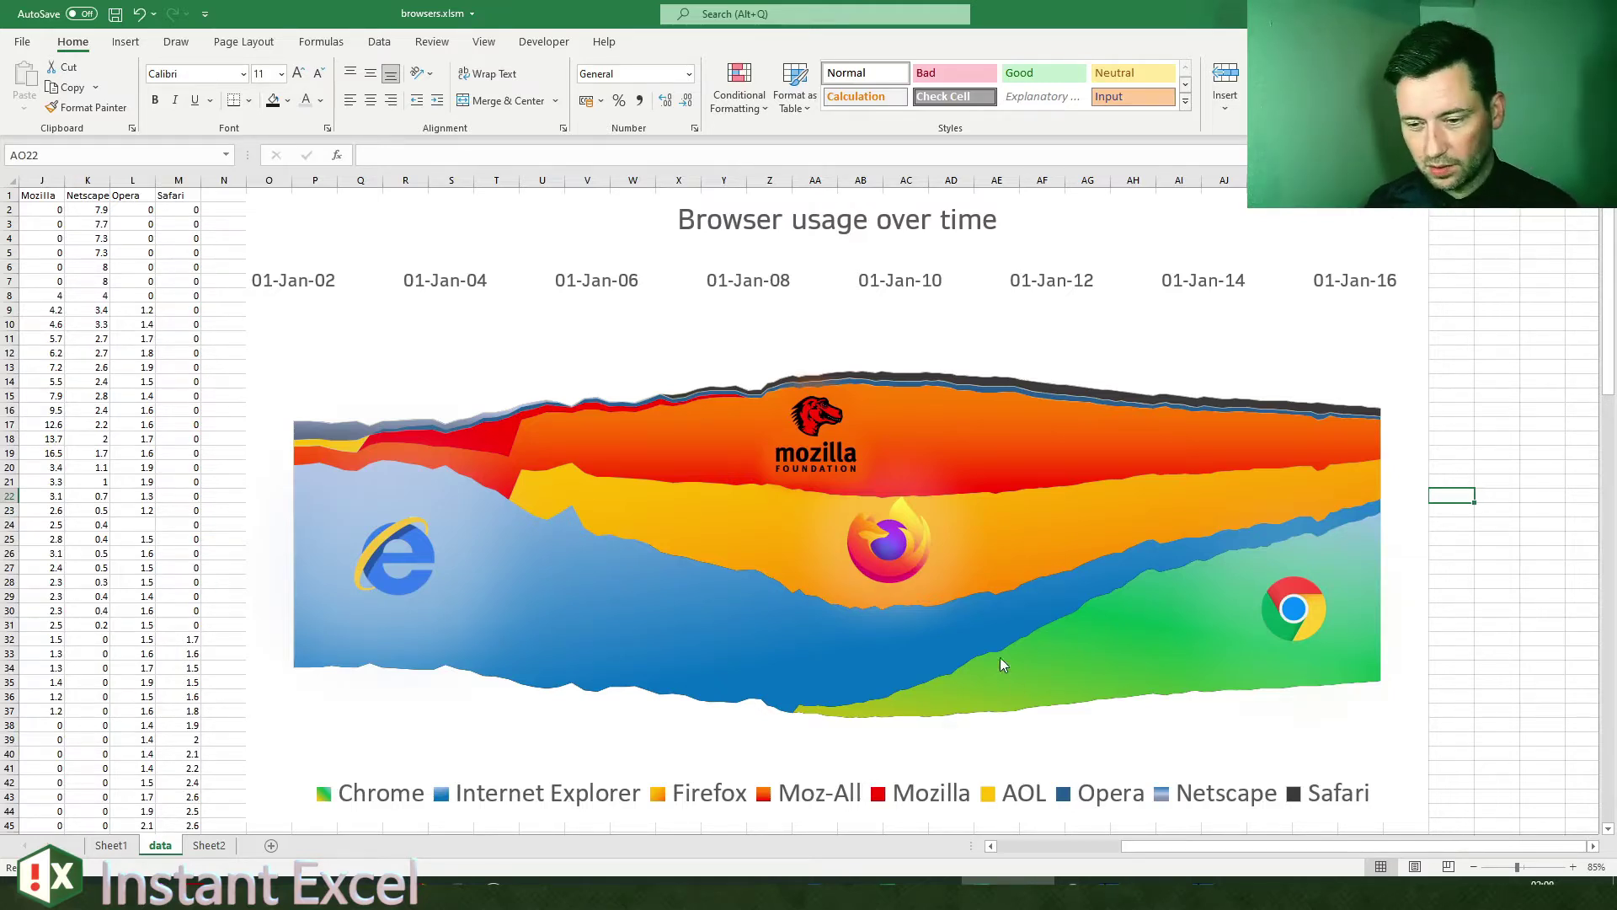
Step: Select the chart's Moz-All legend entry, then the Mozilla and Chrome series
{"action": "left_click", "coordinate": [792, 801]}
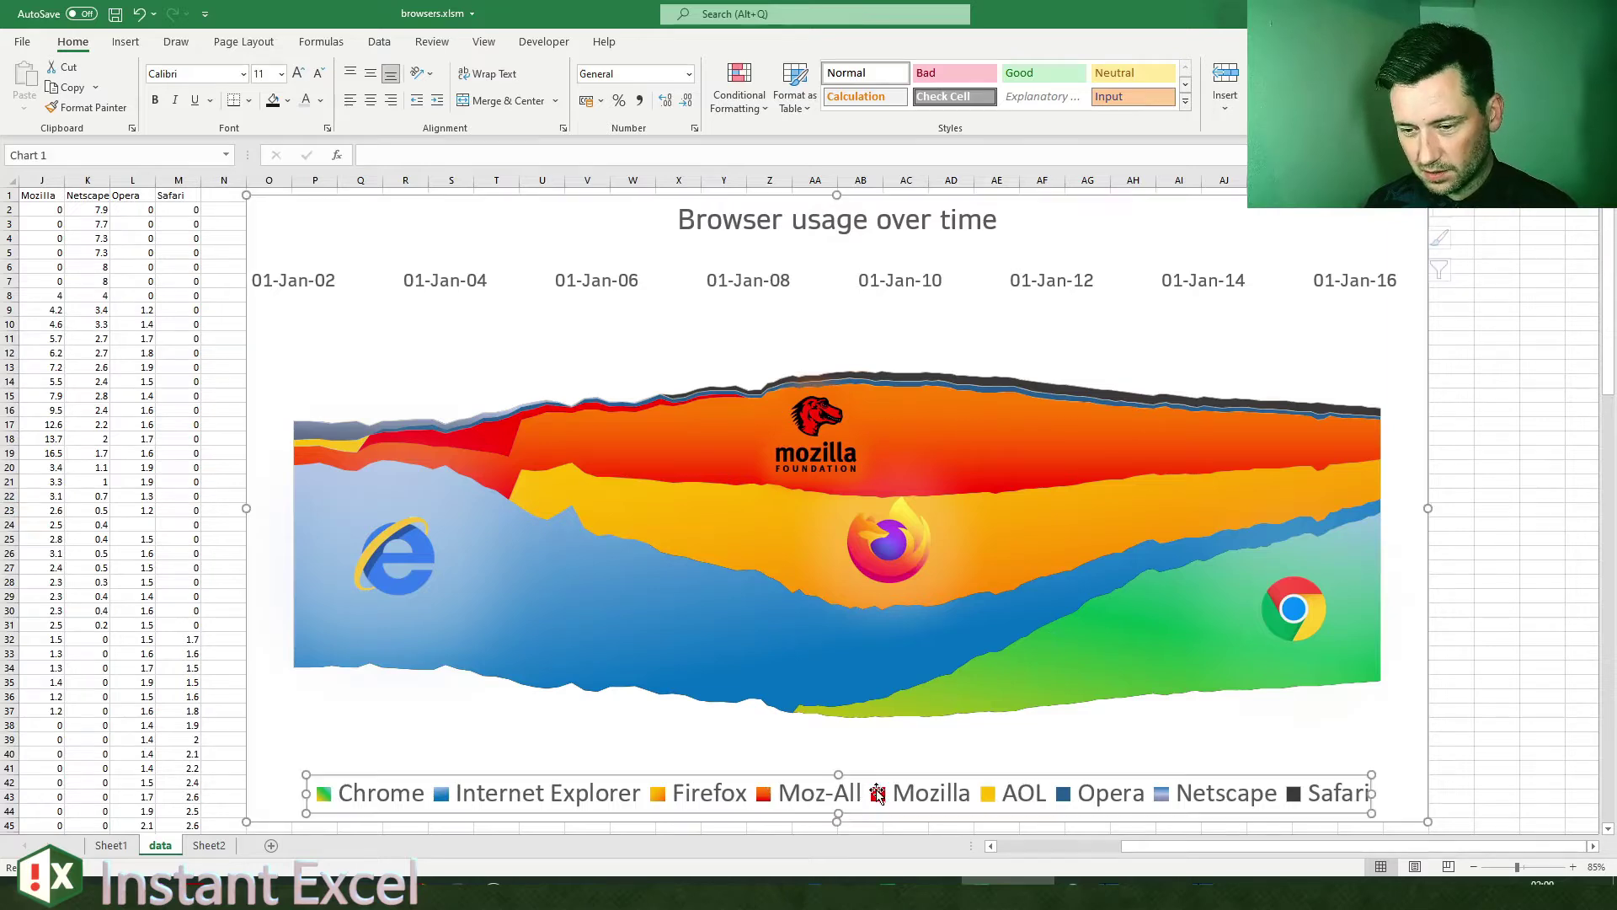
{"action": "left_click", "coordinate": [792, 801]}
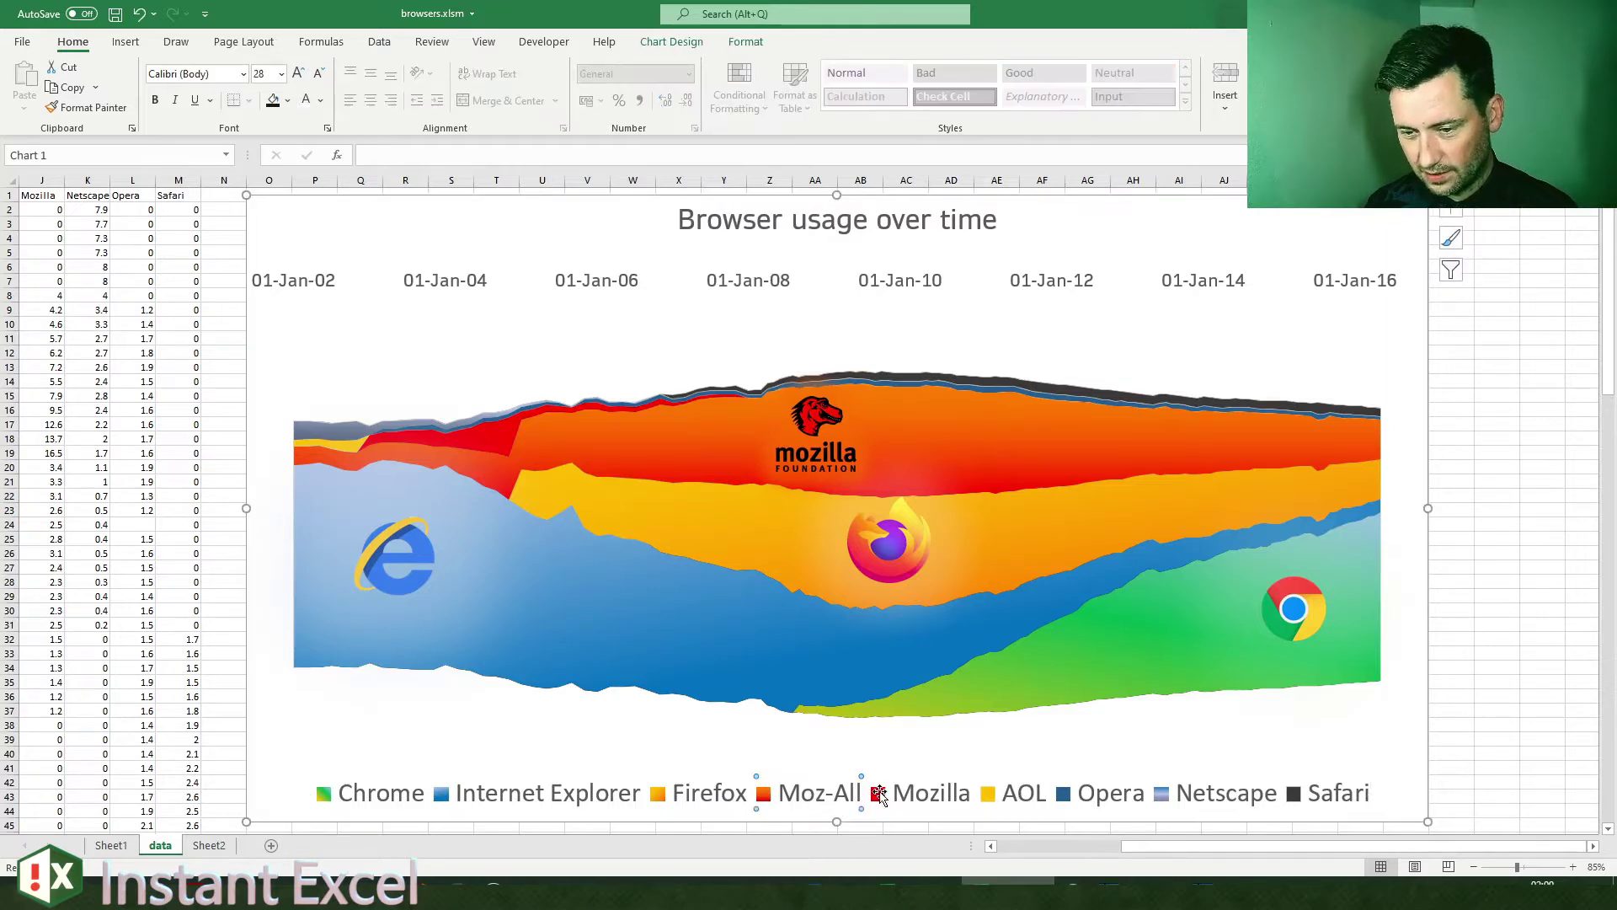
{"action": "left_click", "coordinate": [509, 446]}
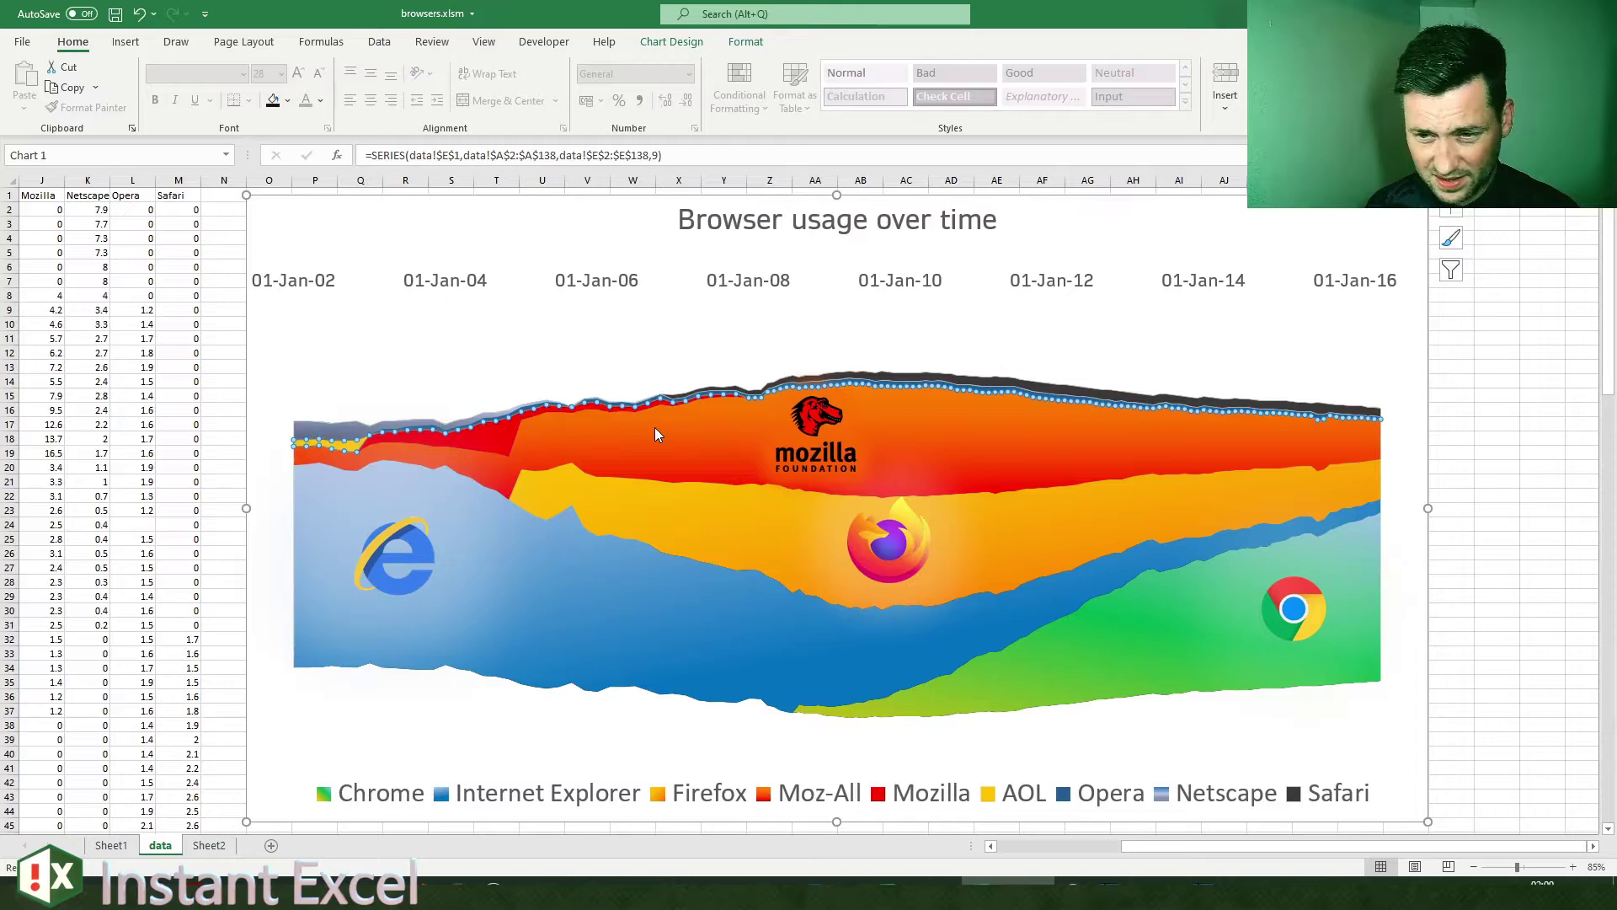
{"action": "left_click", "coordinate": [1144, 639]}
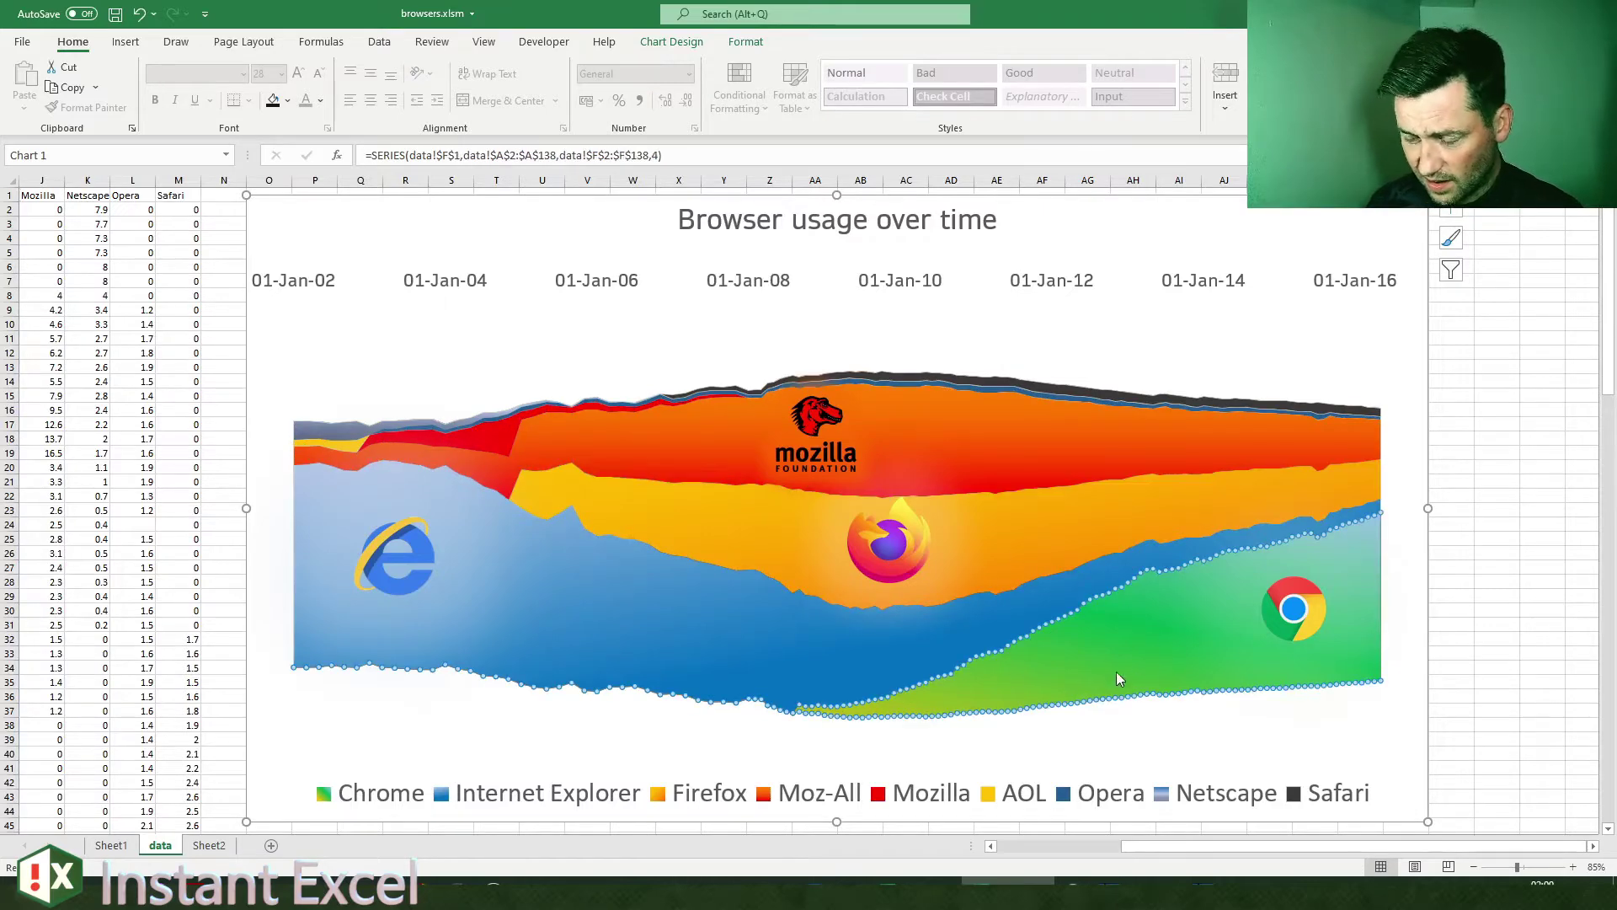
Step: Shift the Firefox, Internet Explorer and Mozilla logos into new positions on the chart
{"action": "left_click", "coordinate": [869, 539]}
{"action": "left_click_drag", "start_coordinate": [869, 539], "coordinate": [913, 556]}
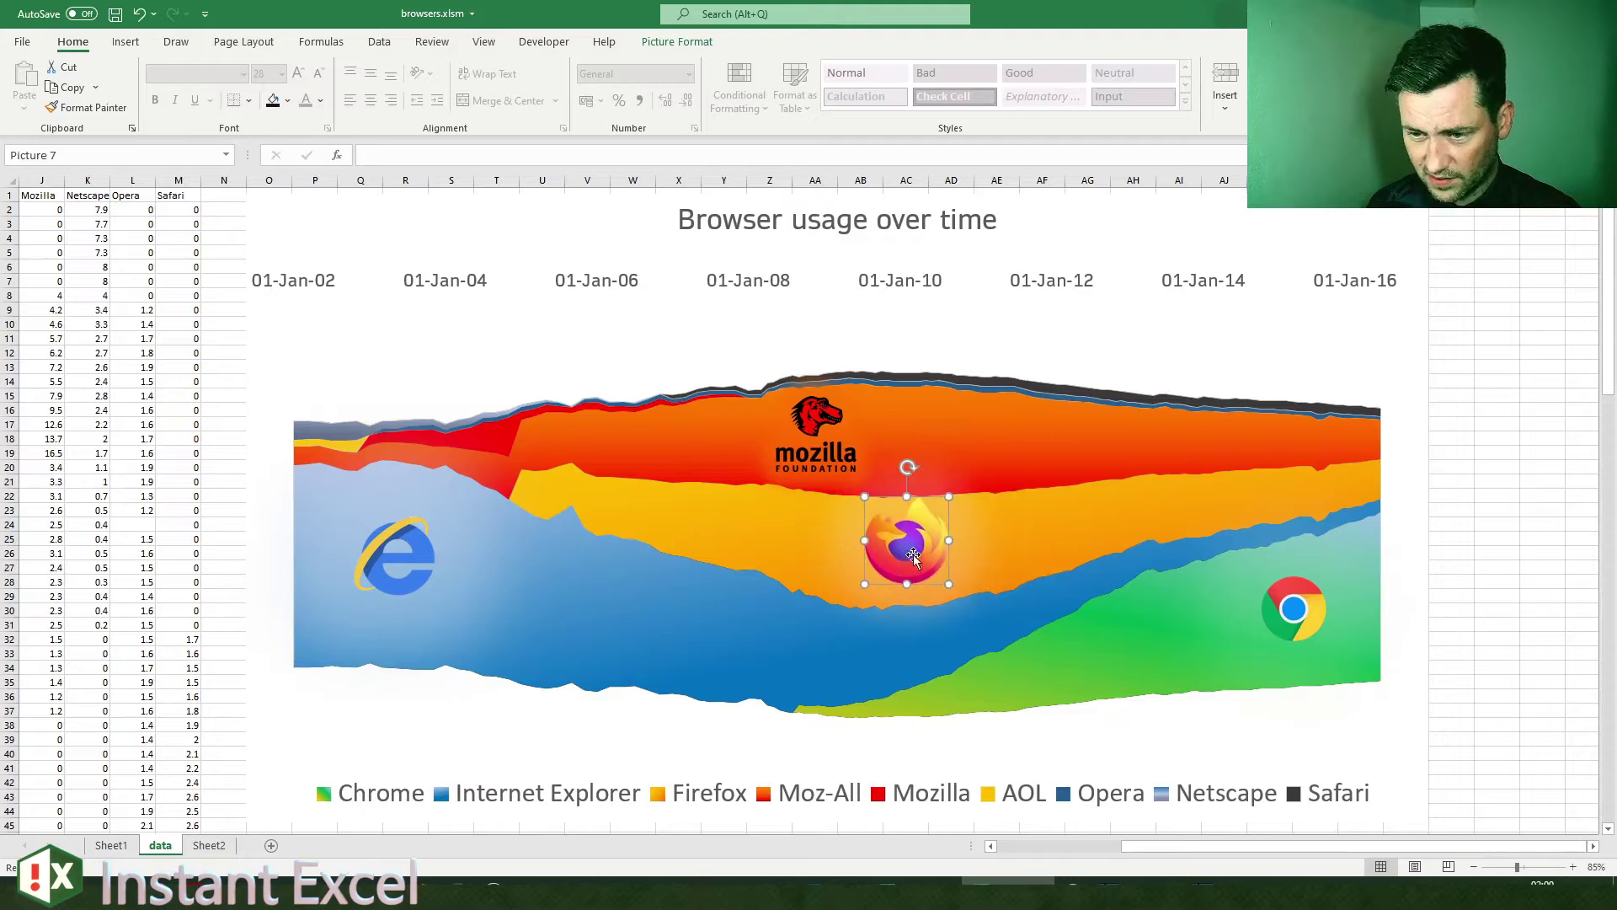
{"action": "mouse_move", "coordinate": [401, 562]}
{"action": "left_mouse_down"}
{"action": "mouse_move", "coordinate": [357, 586]}
{"action": "mouse_move", "coordinate": [216, 543]}
{"action": "mouse_move", "coordinate": [413, 563]}
{"action": "left_mouse_up"}
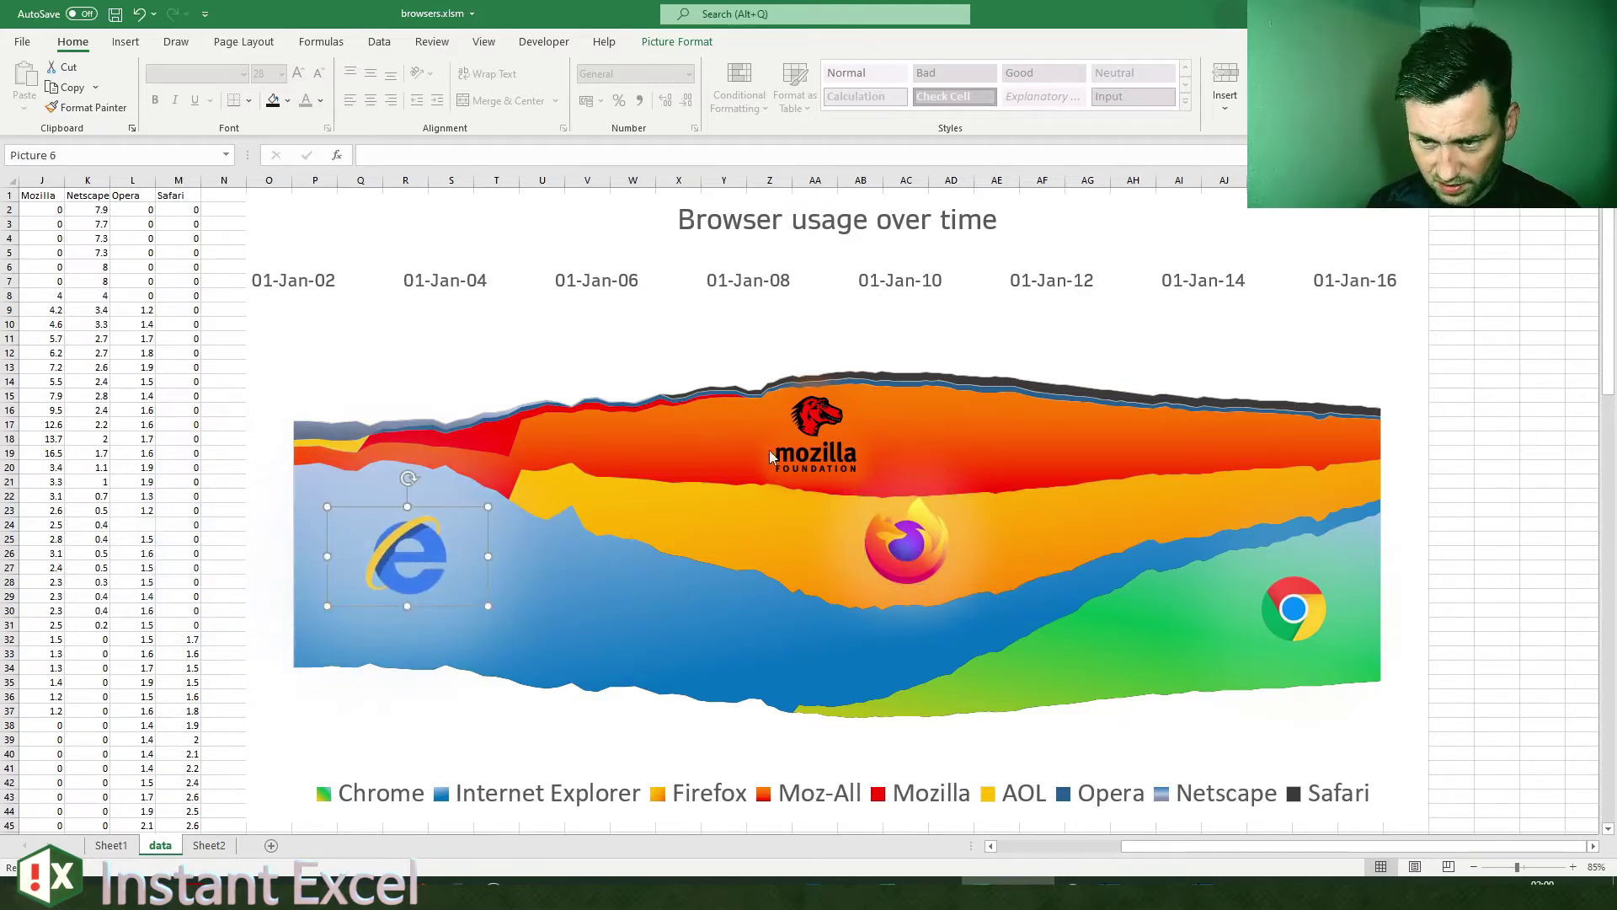
{"action": "left_click", "coordinate": [823, 441]}
{"action": "left_click_drag", "start_coordinate": [823, 441], "coordinate": [886, 436]}
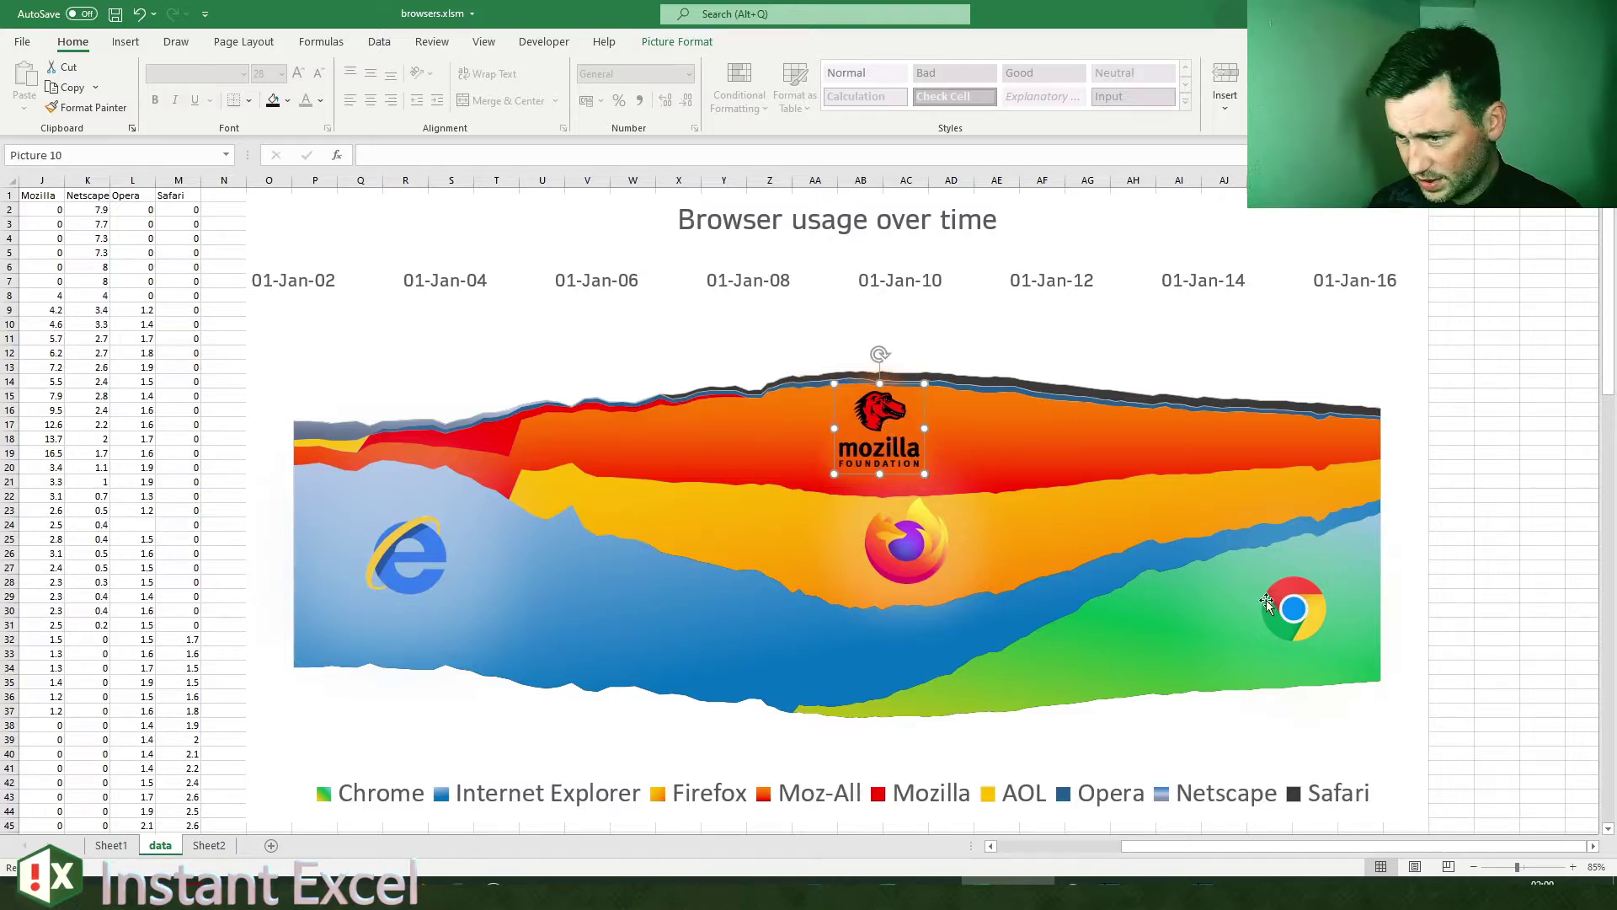
Step: Select the Chrome logo, then switch to Stream_Graph_example.xlsx's Sheet2
{"action": "left_click", "coordinate": [1271, 604]}
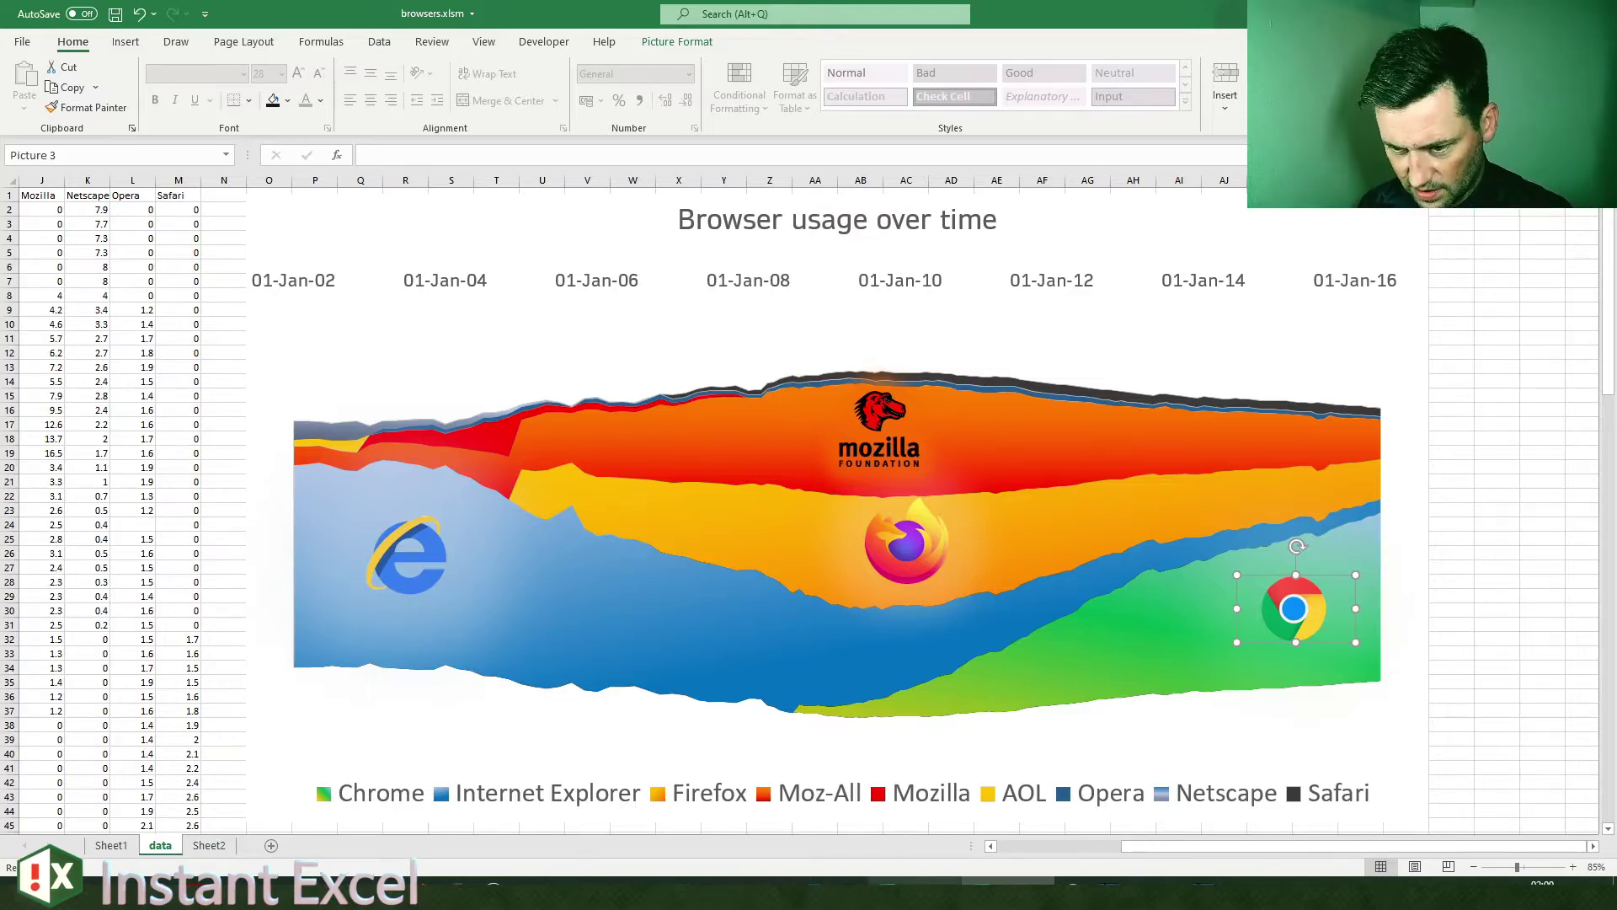
{"action": "key", "text": "alt+Tab"}
{"action": "scroll", "coordinate": [494, 650], "scroll_direction": "right", "scroll_amount": 5}
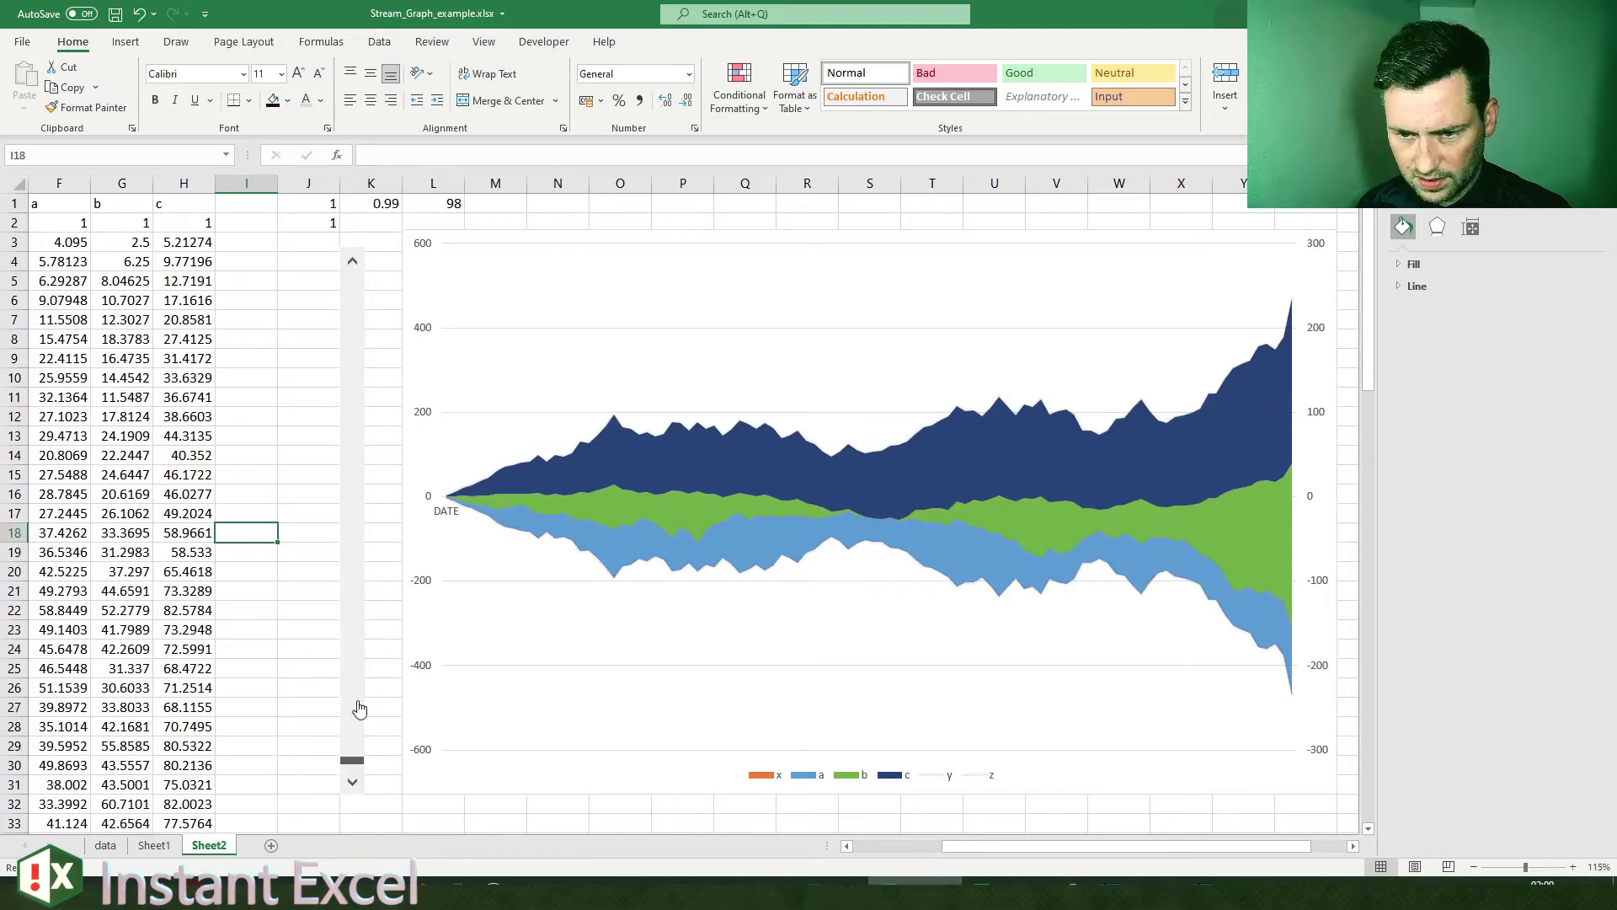
Step: Lower the example's K1 factor to 0, then push it back up to 1
{"action": "left_click", "coordinate": [353, 303]}
{"action": "left_click", "coordinate": [354, 302]}
{"action": "left_click", "coordinate": [354, 301]}
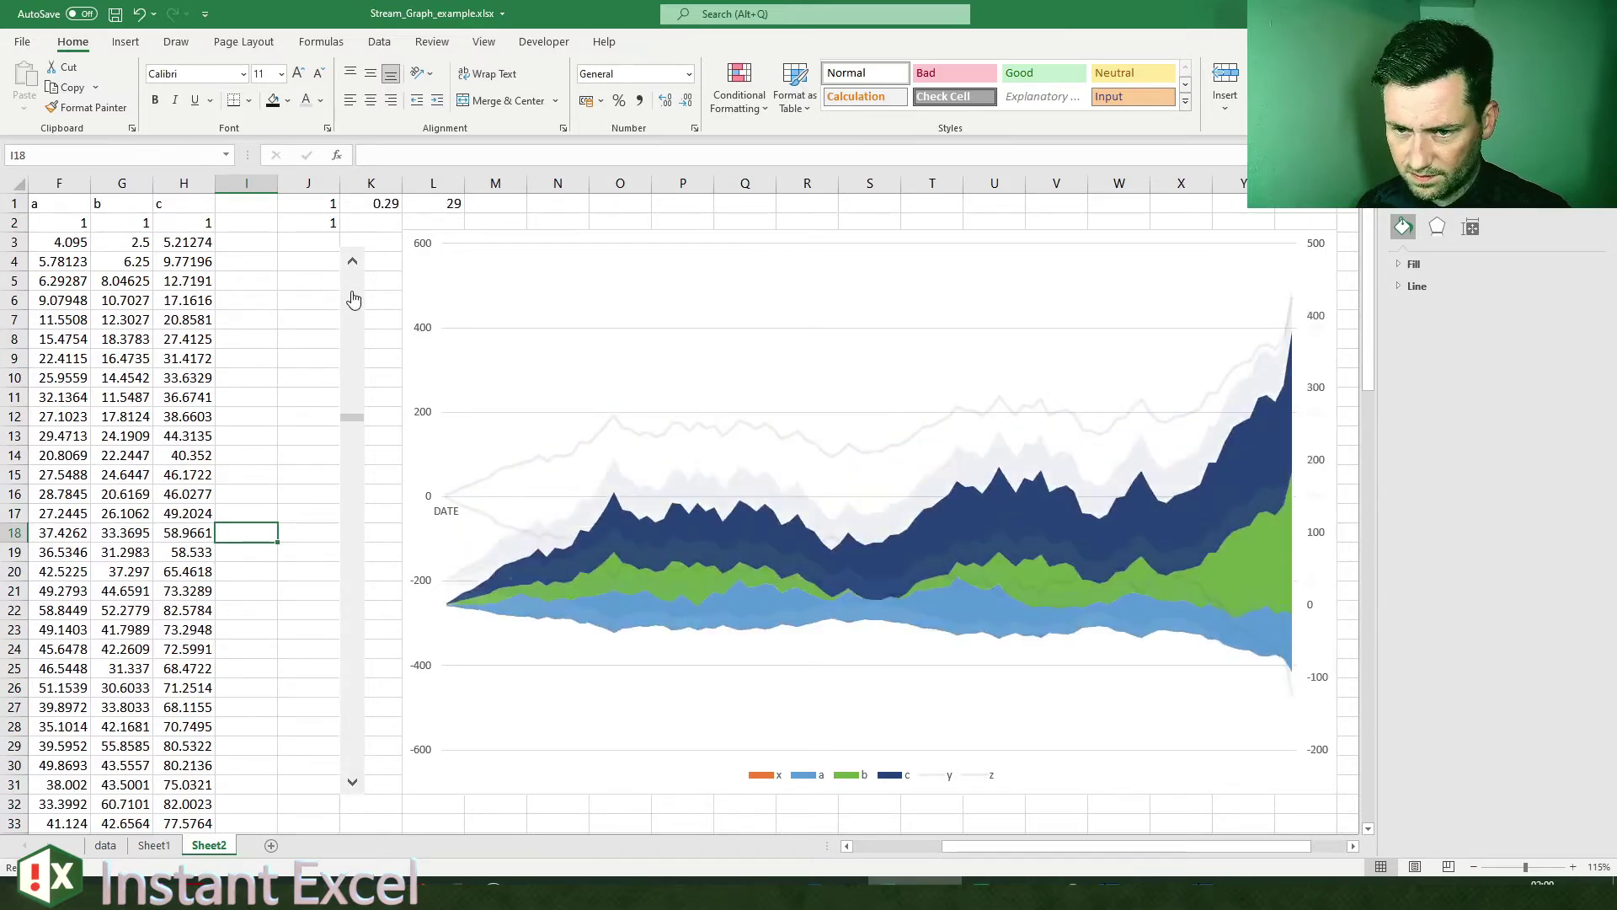
{"action": "left_click", "coordinate": [354, 301]}
{"action": "left_click", "coordinate": [353, 301]}
{"action": "left_click", "coordinate": [425, 341]}
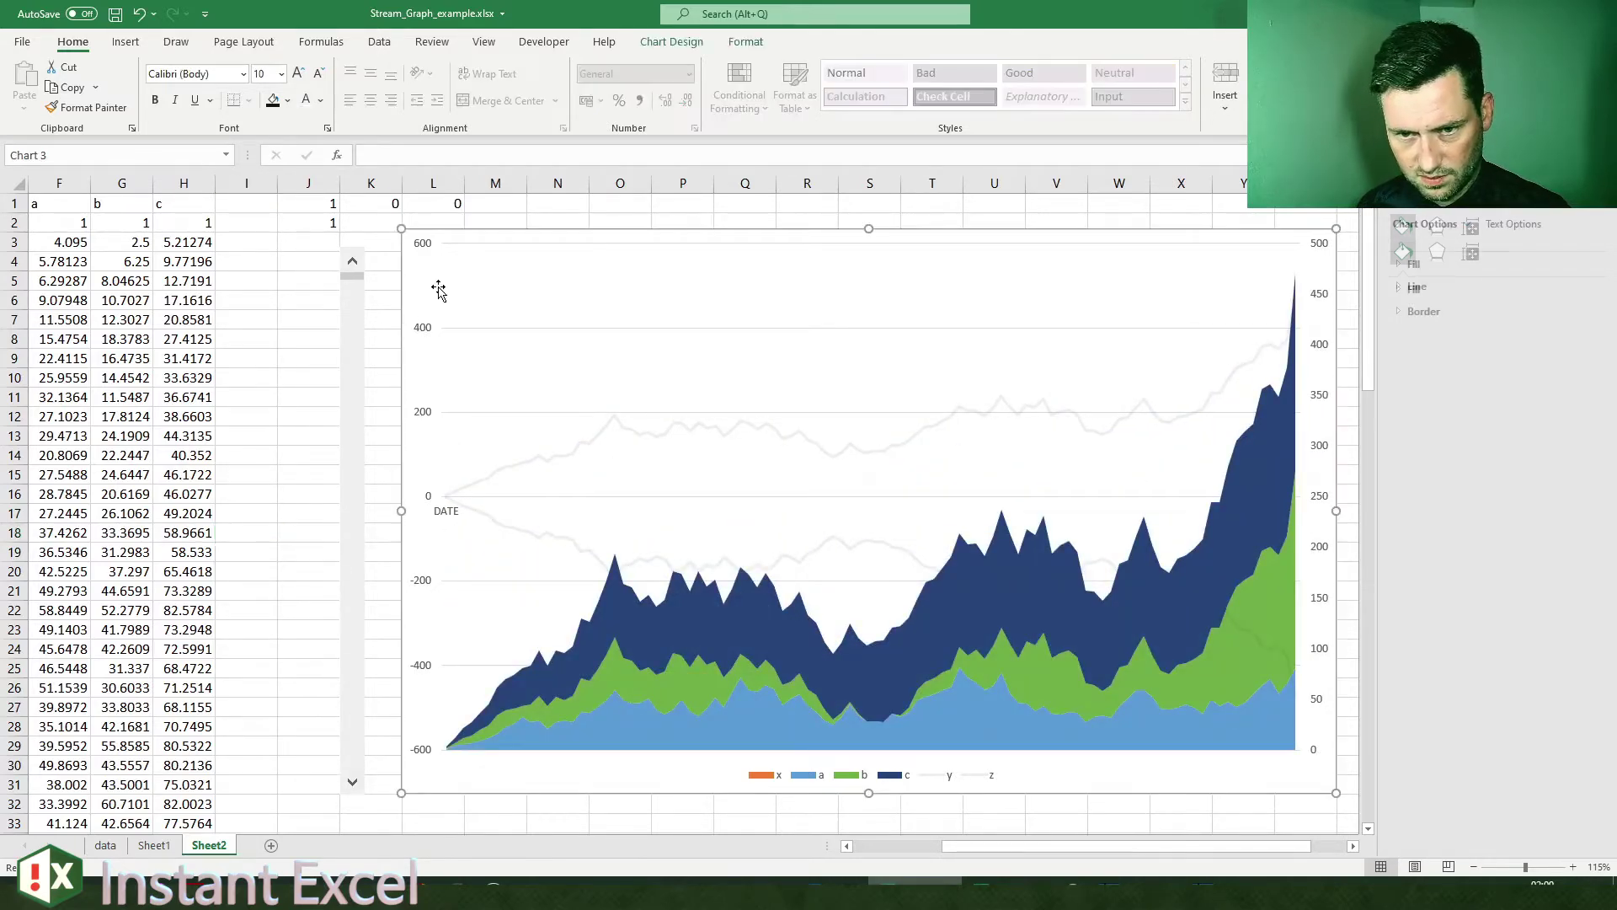
{"action": "left_click", "coordinate": [354, 505]}
{"action": "left_click", "coordinate": [308, 629]}
{"action": "left_click", "coordinate": [354, 735]}
{"action": "left_click", "coordinate": [355, 736]}
{"action": "left_click", "coordinate": [354, 735]}
{"action": "left_click", "coordinate": [355, 735]}
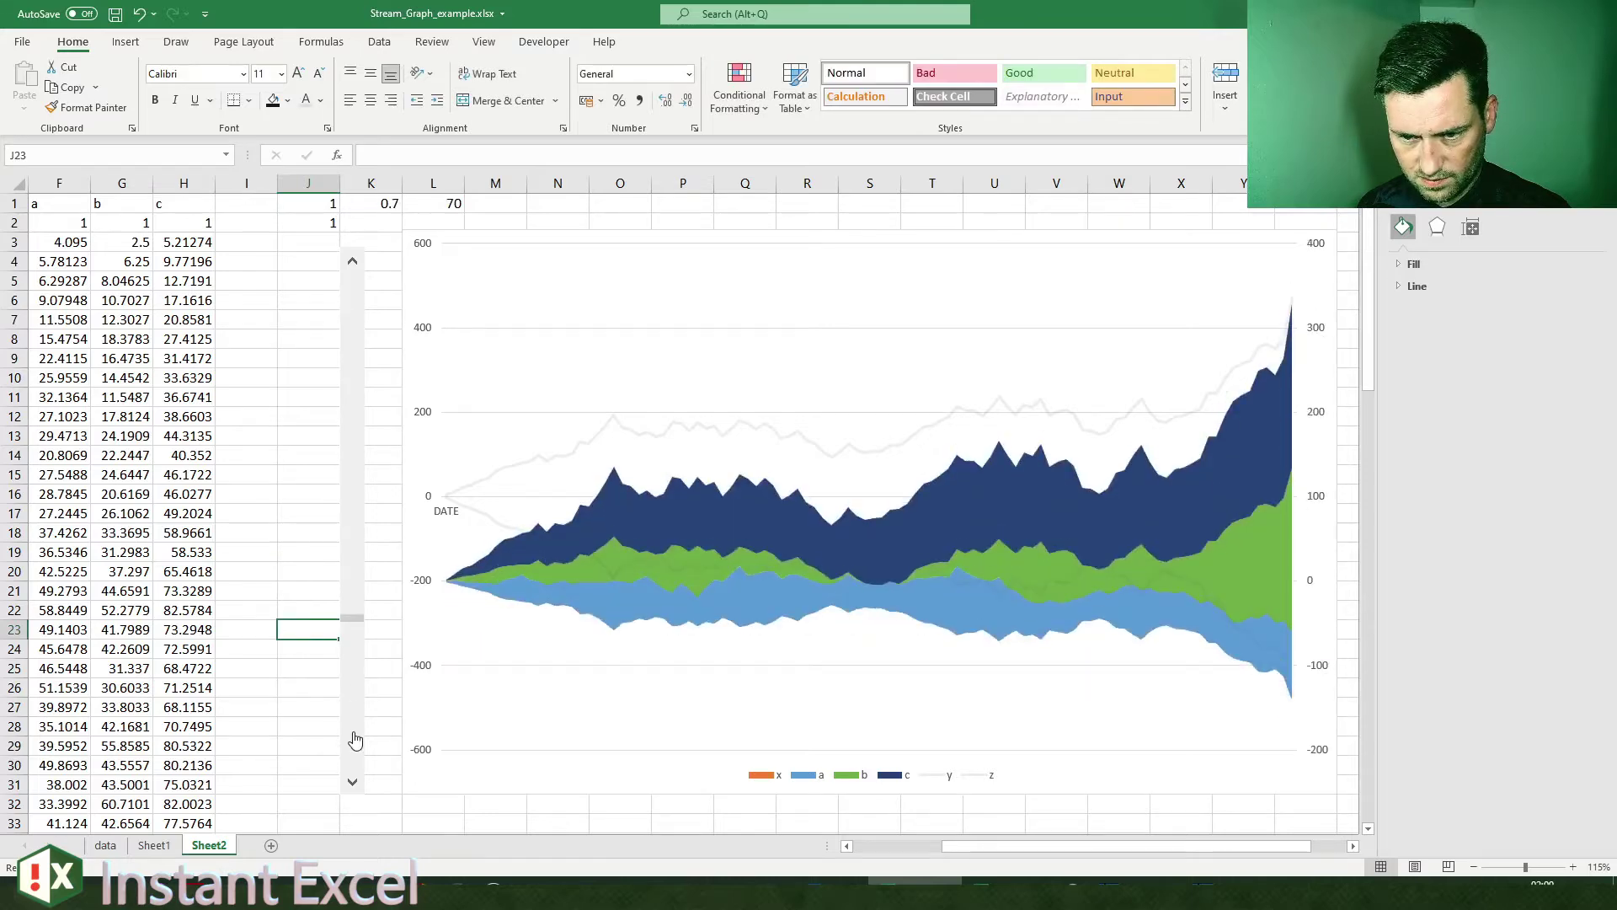
{"action": "left_click", "coordinate": [355, 735]}
{"action": "left_click", "coordinate": [354, 735]}
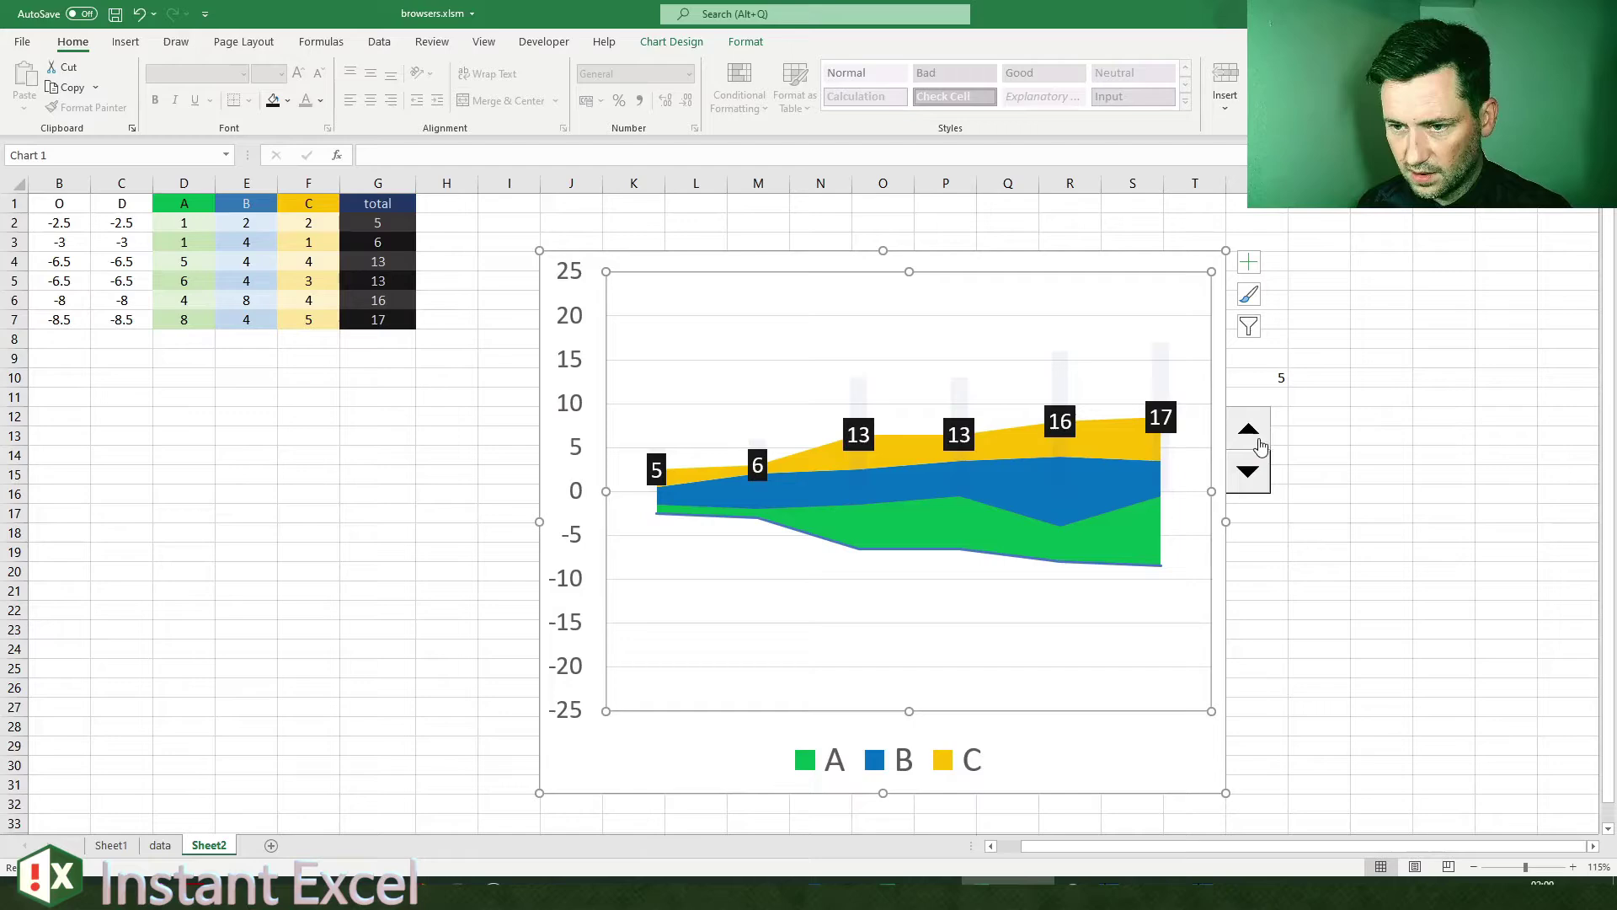
Step: Step the browsers chart's offset down to 0
{"action": "left_click", "coordinate": [1248, 480]}
{"action": "left_click", "coordinate": [1248, 484]}
{"action": "left_click", "coordinate": [1248, 487]}
{"action": "left_click", "coordinate": [1249, 489]}
{"action": "left_click", "coordinate": [1248, 487]}
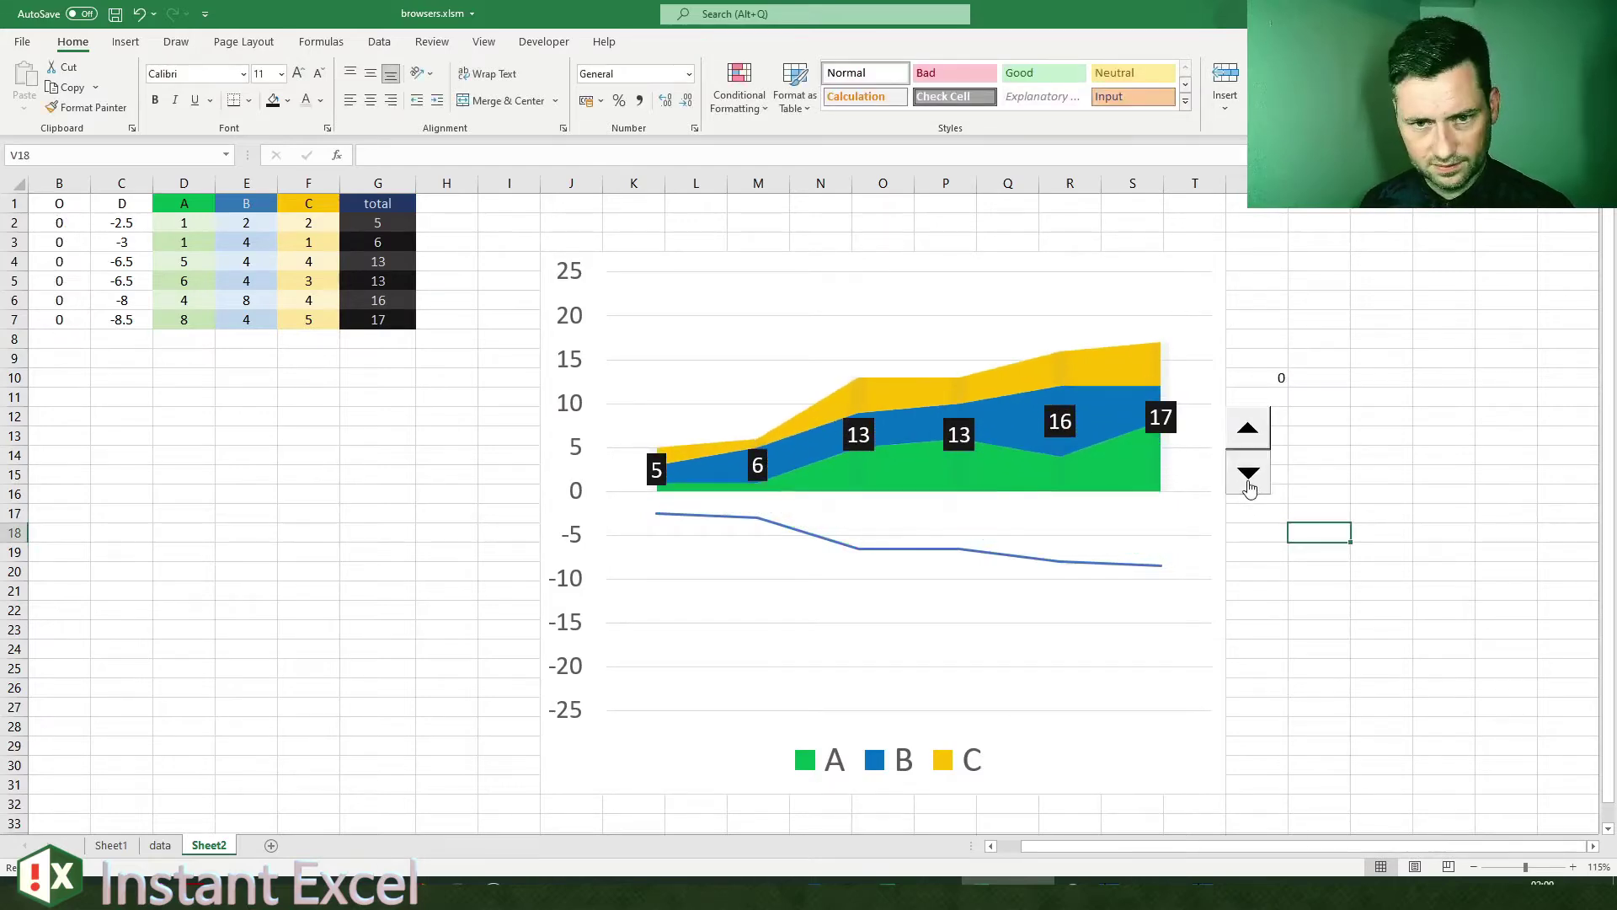
{"action": "scroll", "coordinate": [590, 590], "scroll_direction": "left", "scroll_amount": 1}
{"action": "left_click", "coordinate": [121, 513]}
Step: Go through the data sheet to Sheet1's raw browser usage table
{"action": "left_click", "coordinate": [160, 845]}
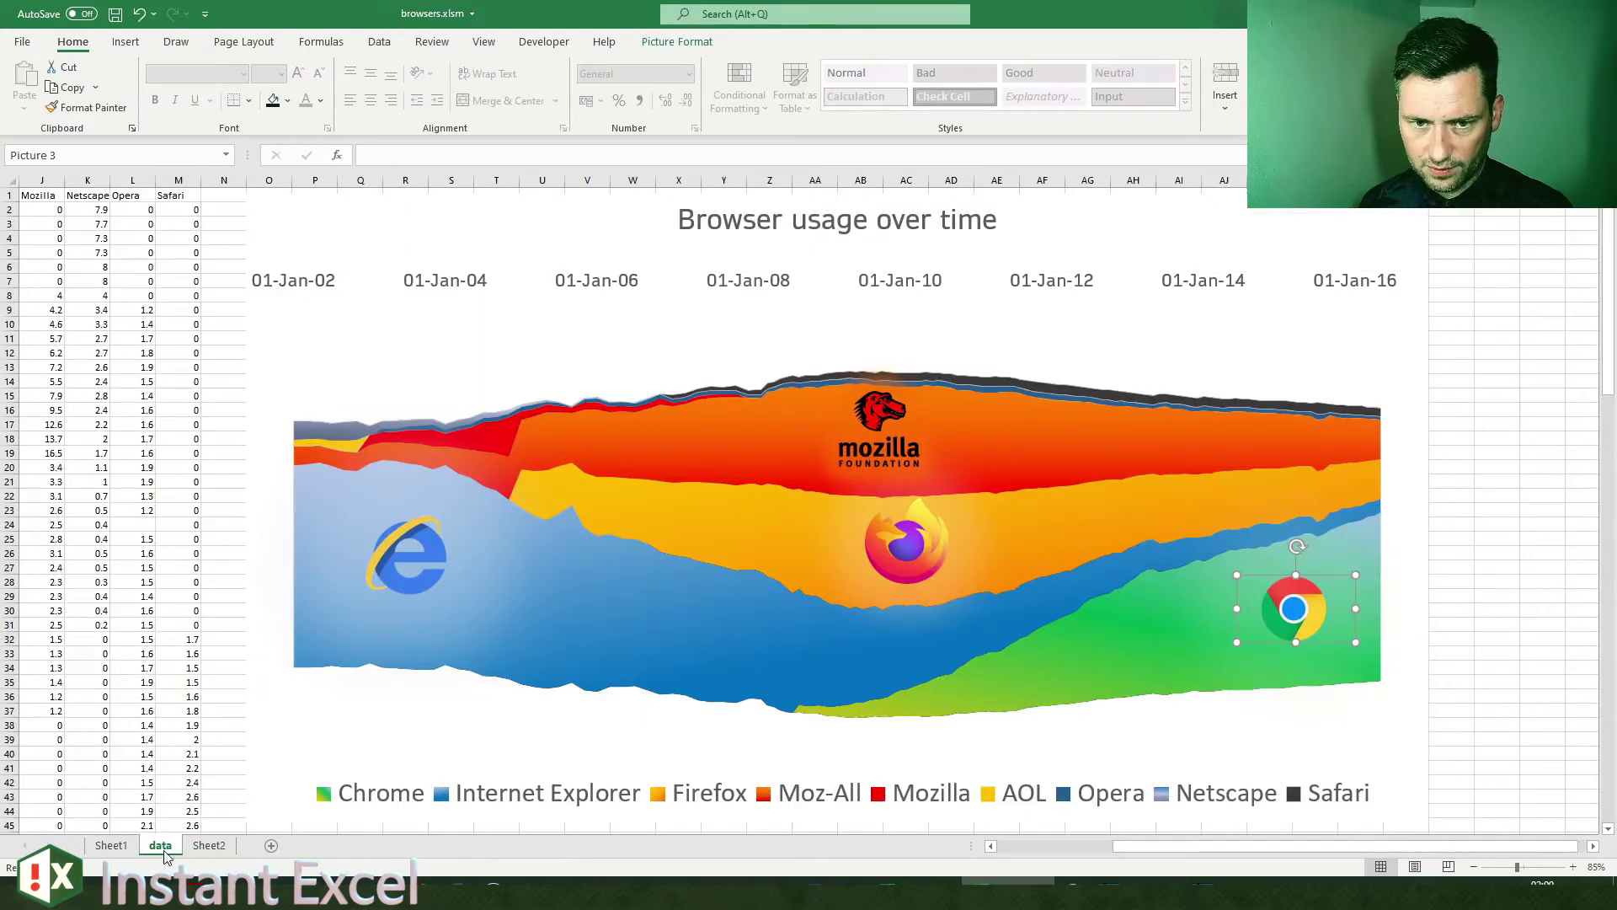
{"action": "left_click", "coordinate": [111, 844]}
{"action": "left_click", "coordinate": [215, 519]}
Step: Select the whole browser data table and insert a Stacked Area chart of it
{"action": "left_click", "coordinate": [213, 434]}
{"action": "left_click", "coordinate": [185, 331]}
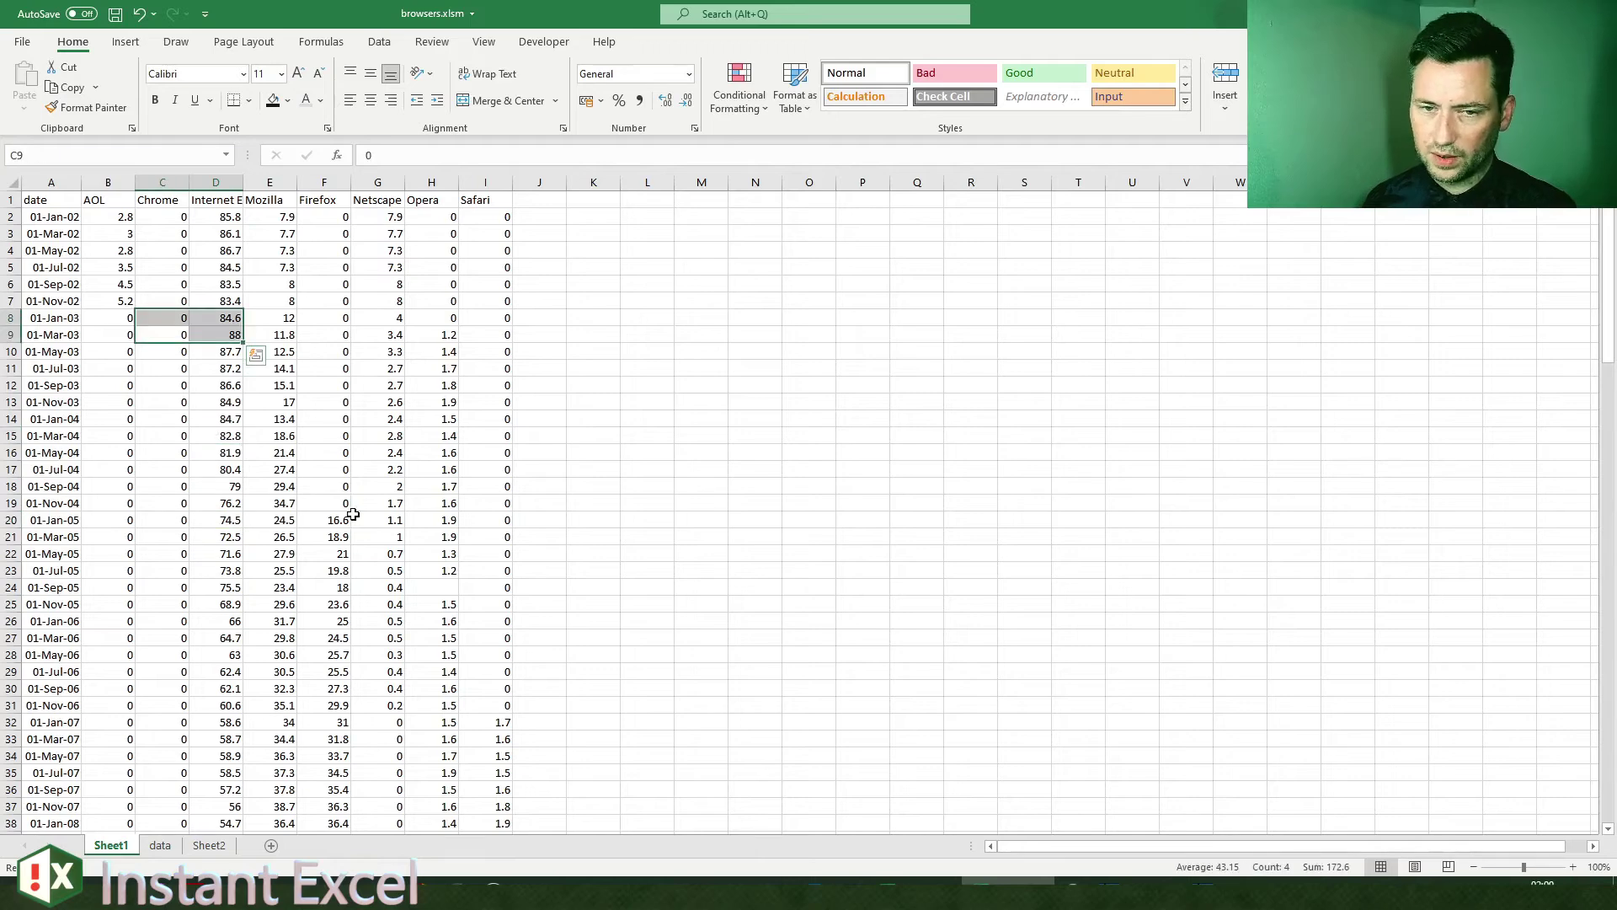
{"action": "key", "text": "ctrl+a"}
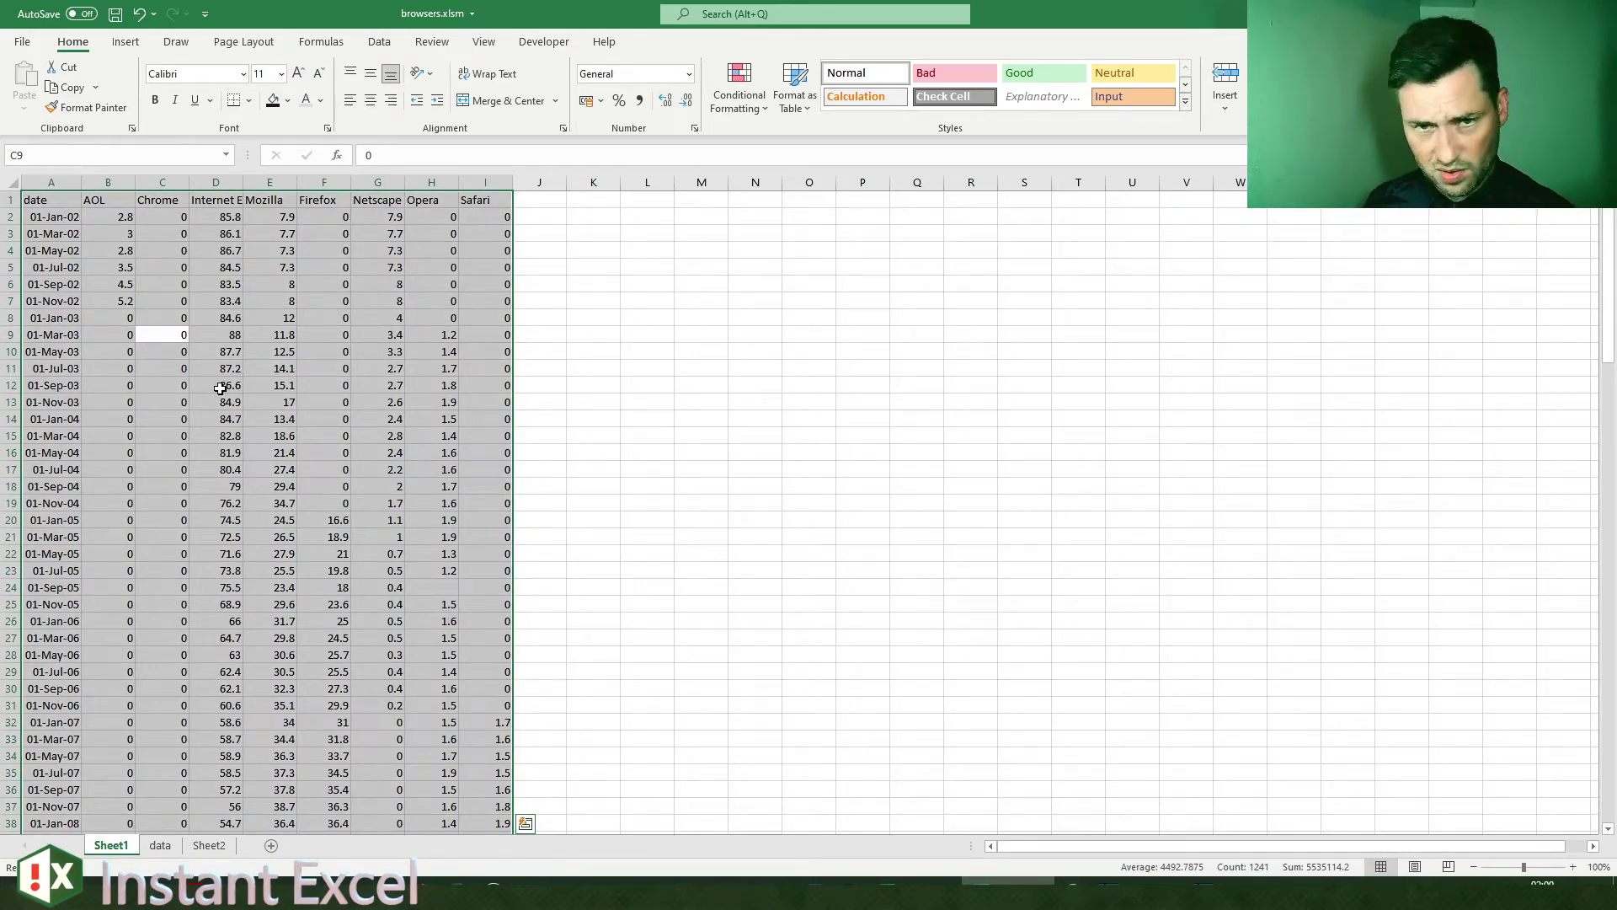
{"action": "left_click", "coordinate": [290, 182]}
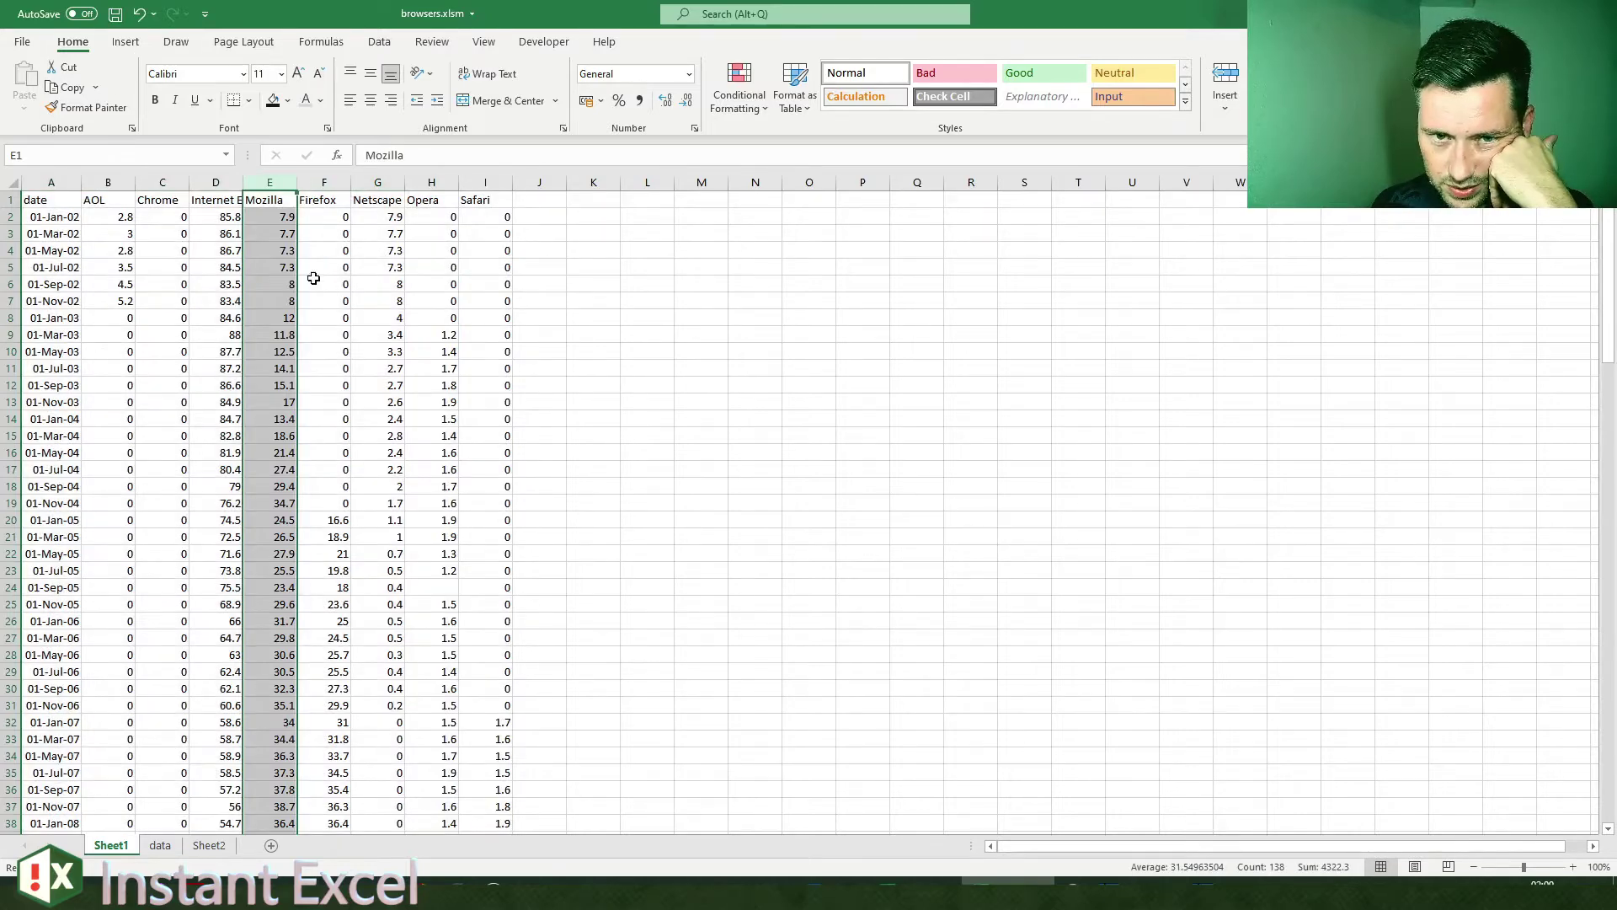
{"action": "key", "text": "Up"}
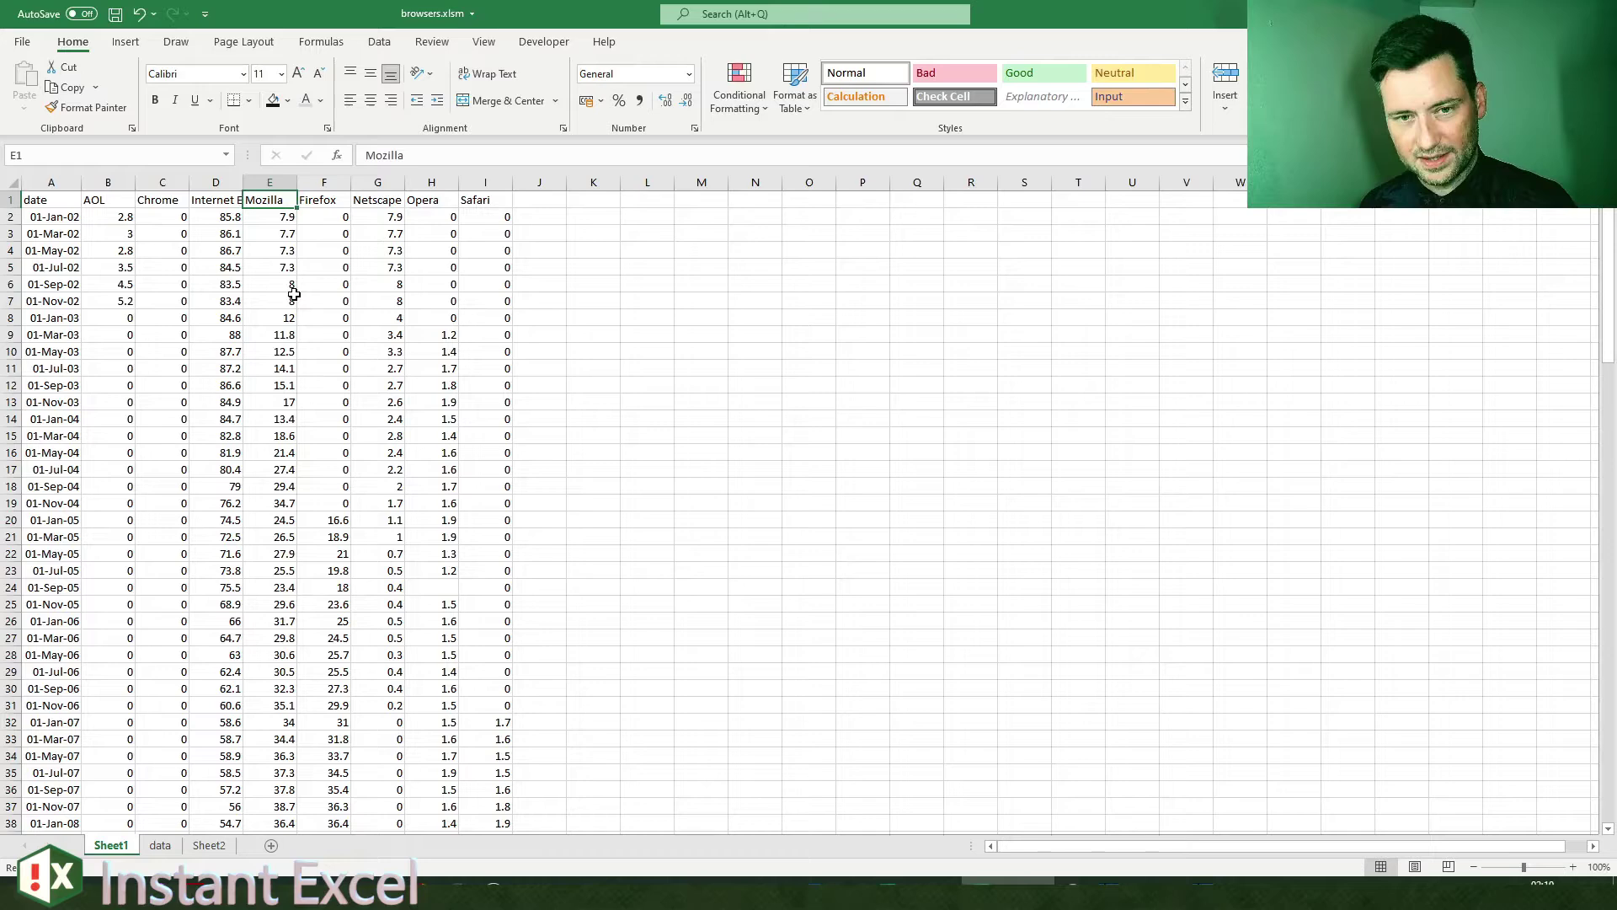
{"action": "key", "text": "ctrl+a"}
{"action": "left_click", "coordinate": [122, 44]}
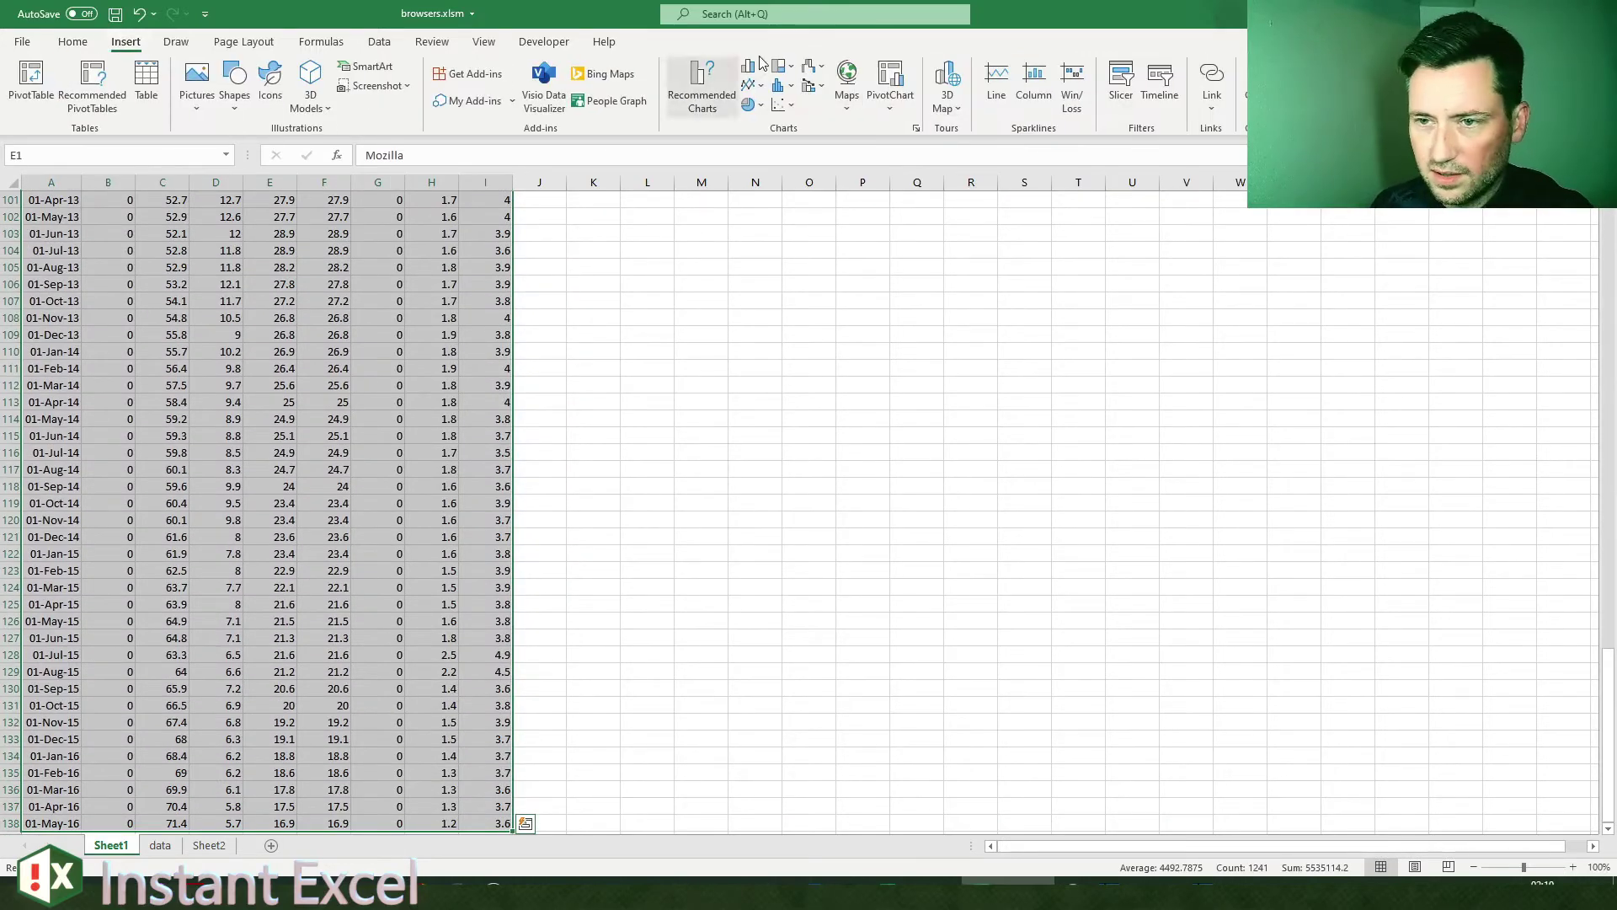
{"action": "left_click", "coordinate": [752, 85]}
{"action": "left_click", "coordinate": [810, 351]}
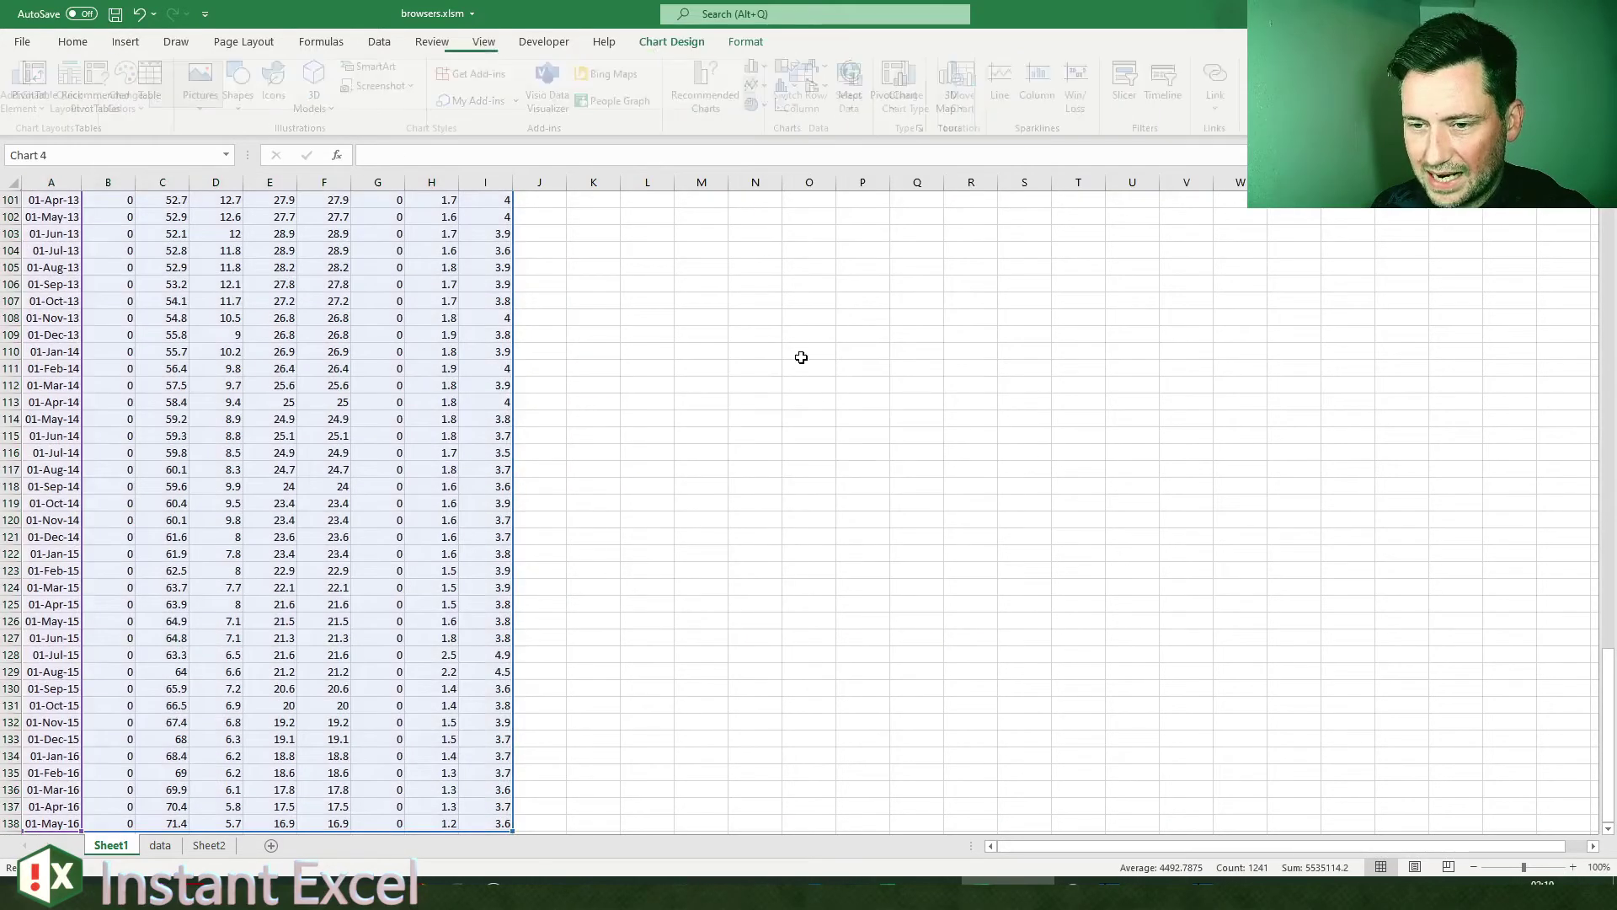
Step: Move the chart beside the top of the table near L5 and enlarge it
{"action": "key", "text": "ctrl+x"}
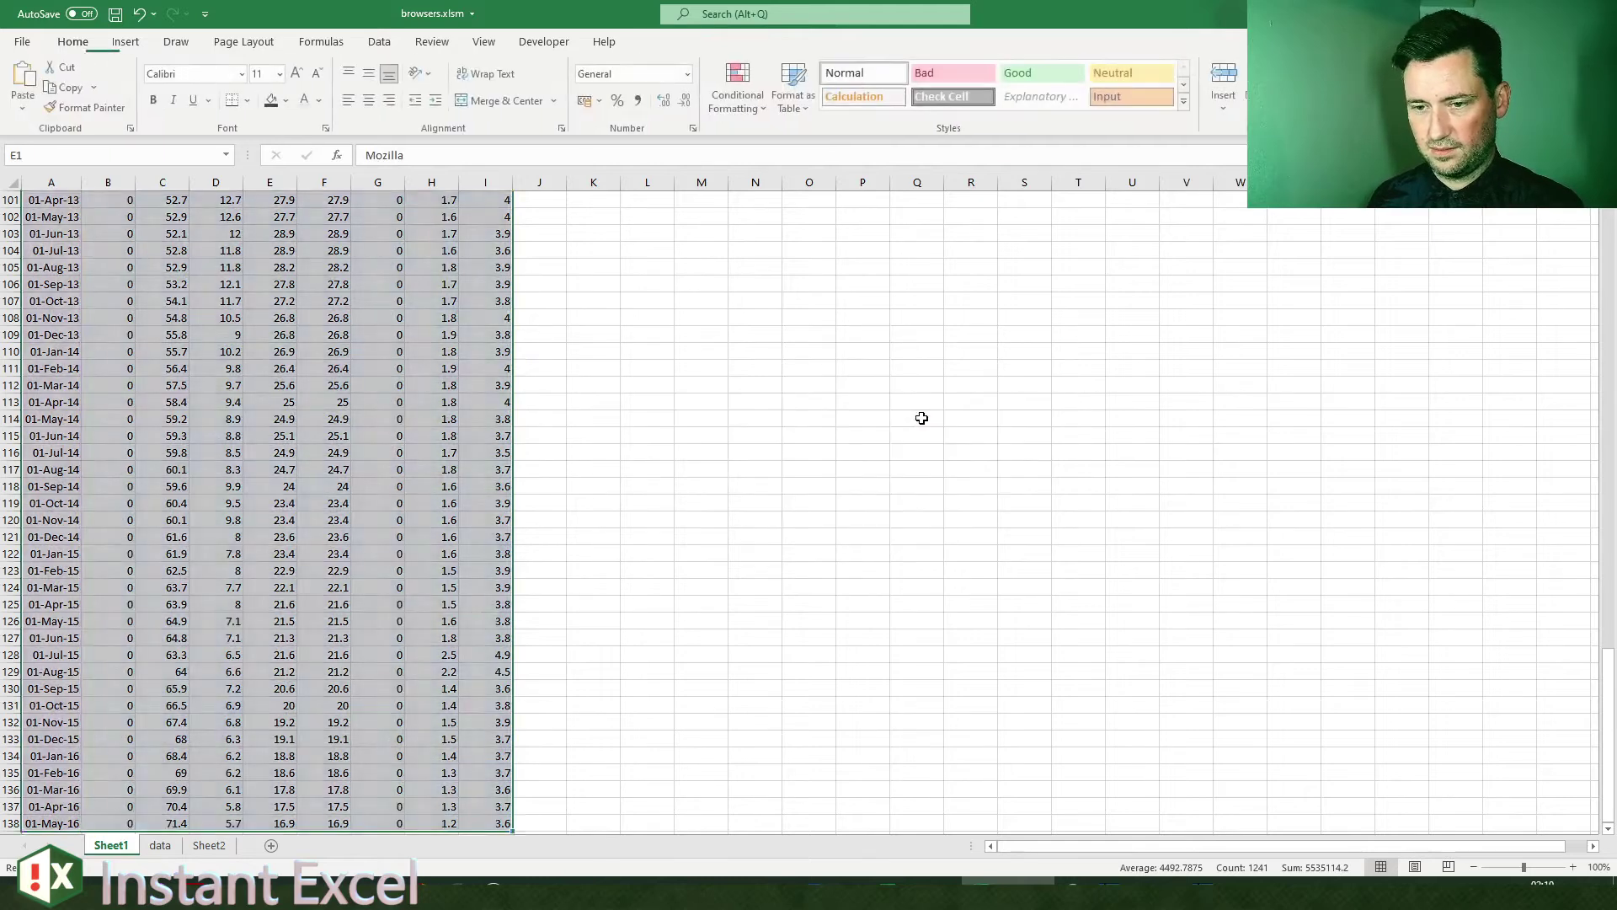
{"action": "scroll", "coordinate": [921, 418], "scroll_direction": "up", "scroll_amount": 20}
{"action": "left_click", "coordinate": [652, 267]}
{"action": "key", "text": "ctrl+v"}
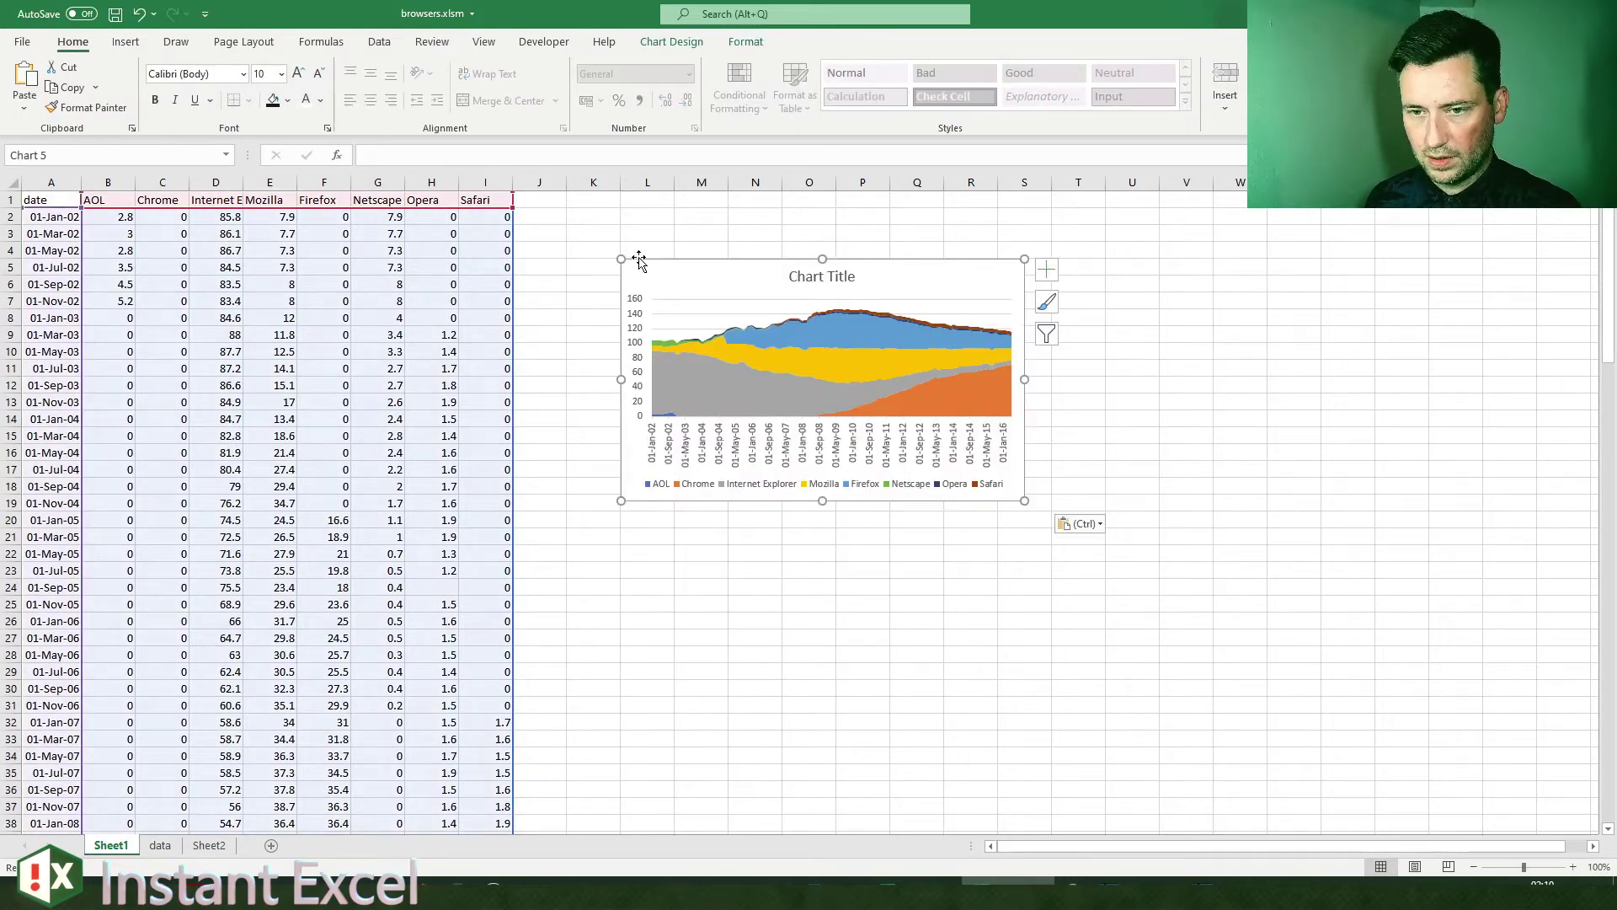
{"action": "left_click_drag", "start_coordinate": [622, 258], "coordinate": [593, 208]}
{"action": "left_click_drag", "start_coordinate": [1026, 503], "coordinate": [1429, 797]}
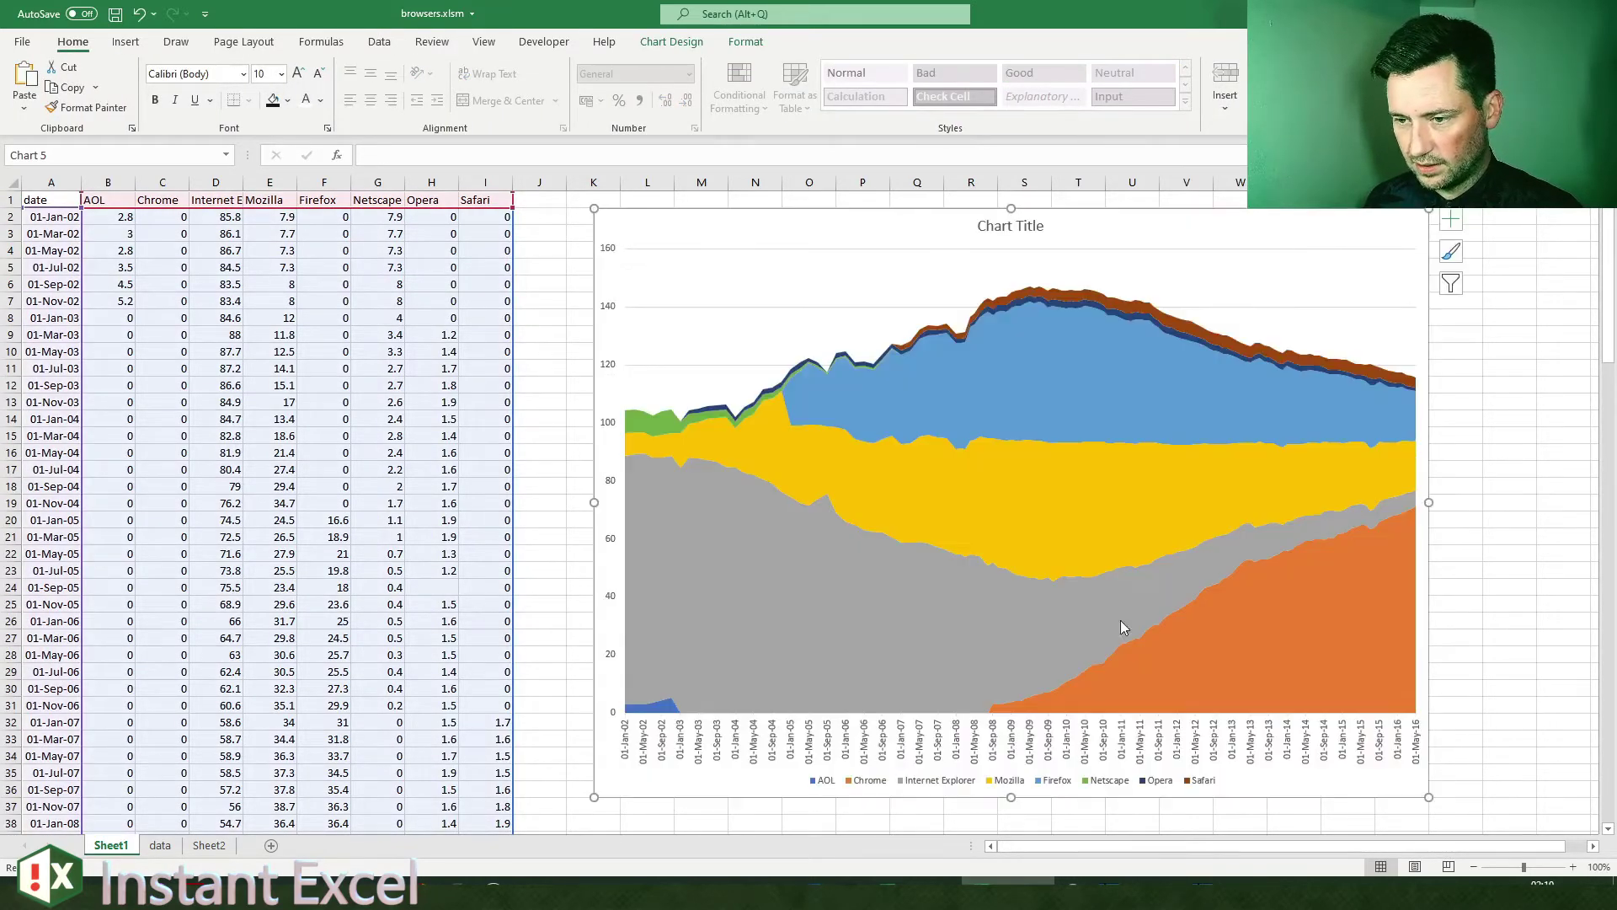
Step: Insert an empty column before the AOL column
{"action": "left_click", "coordinate": [215, 402]}
{"action": "left_click", "coordinate": [488, 238]}
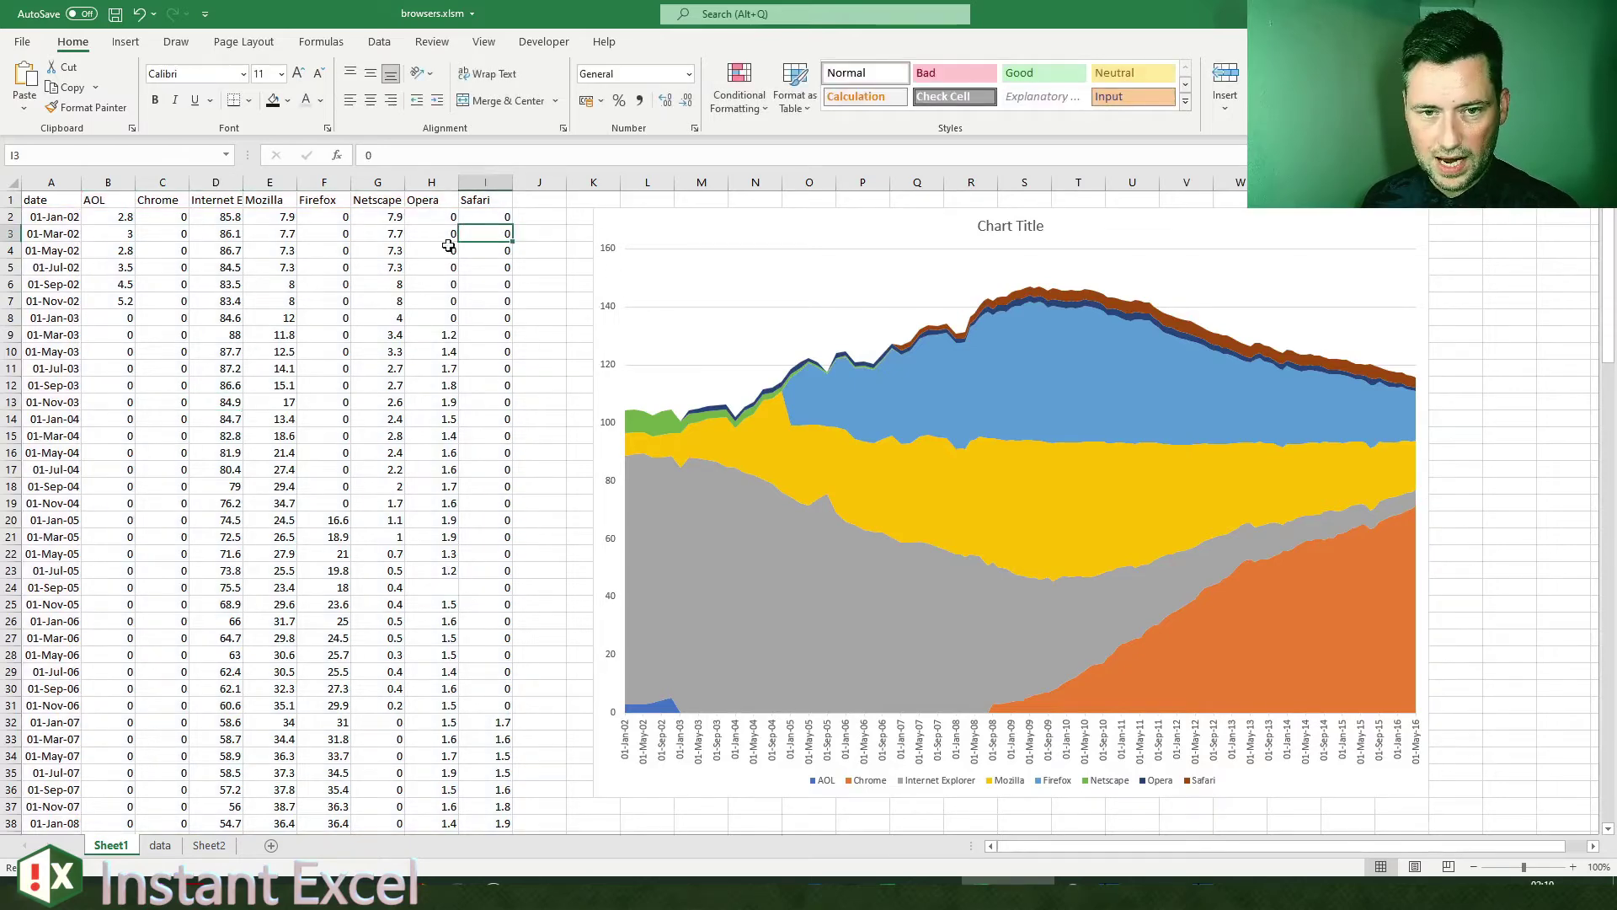
{"action": "left_click", "coordinate": [623, 253]}
{"action": "key", "text": "Escape"}
{"action": "left_click", "coordinate": [107, 182]}
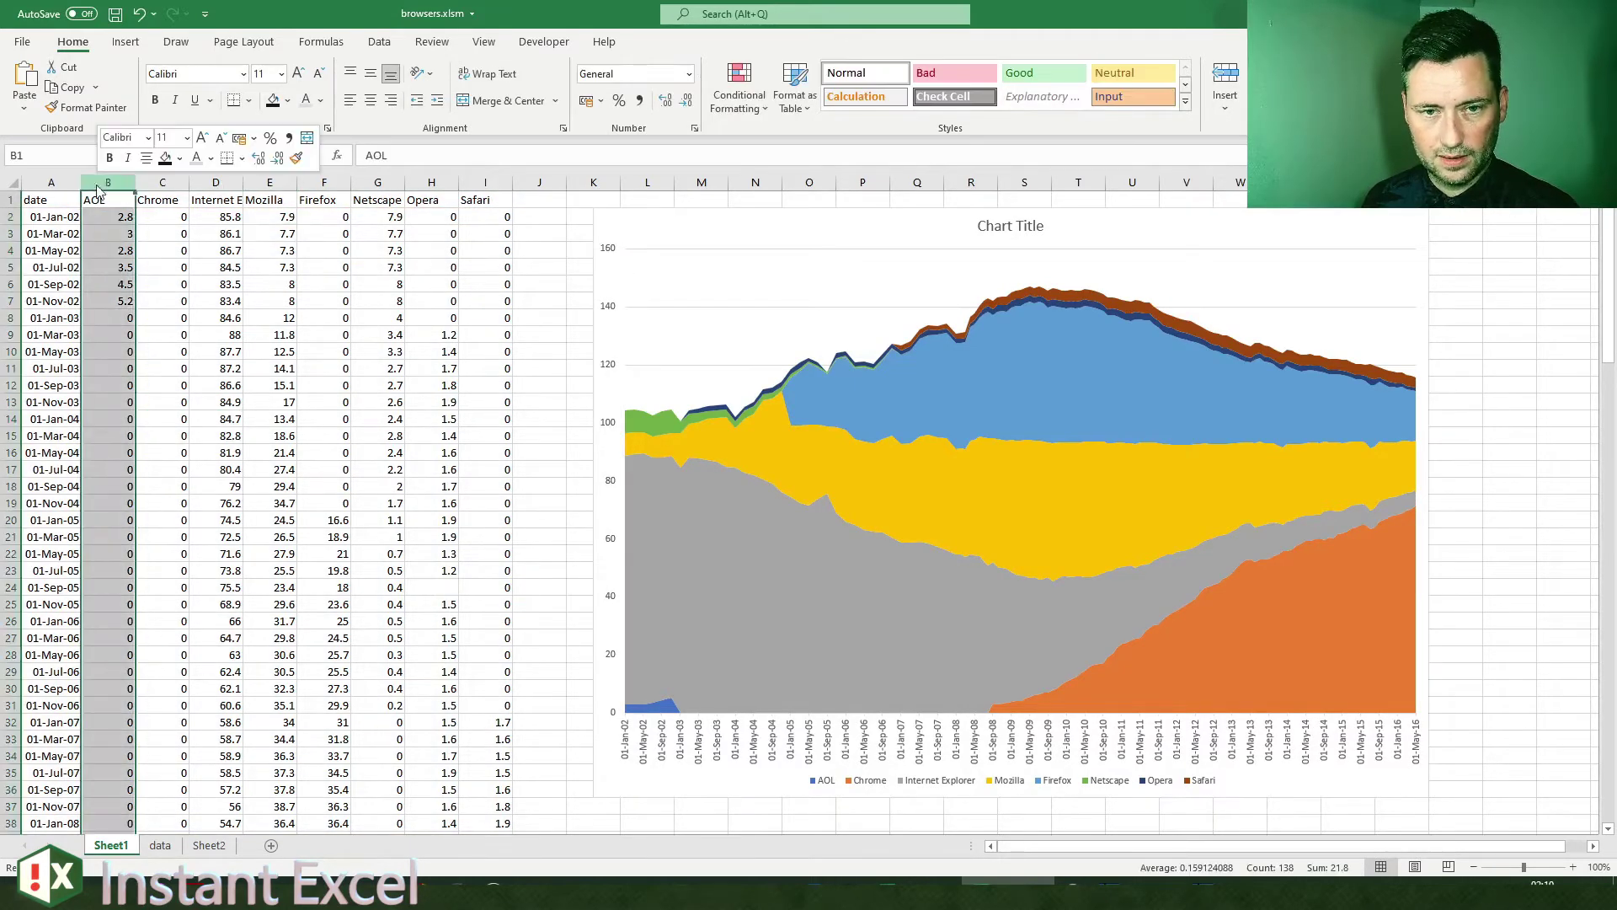
{"action": "right_click", "coordinate": [108, 182]}
{"action": "left_click", "coordinate": [141, 325]}
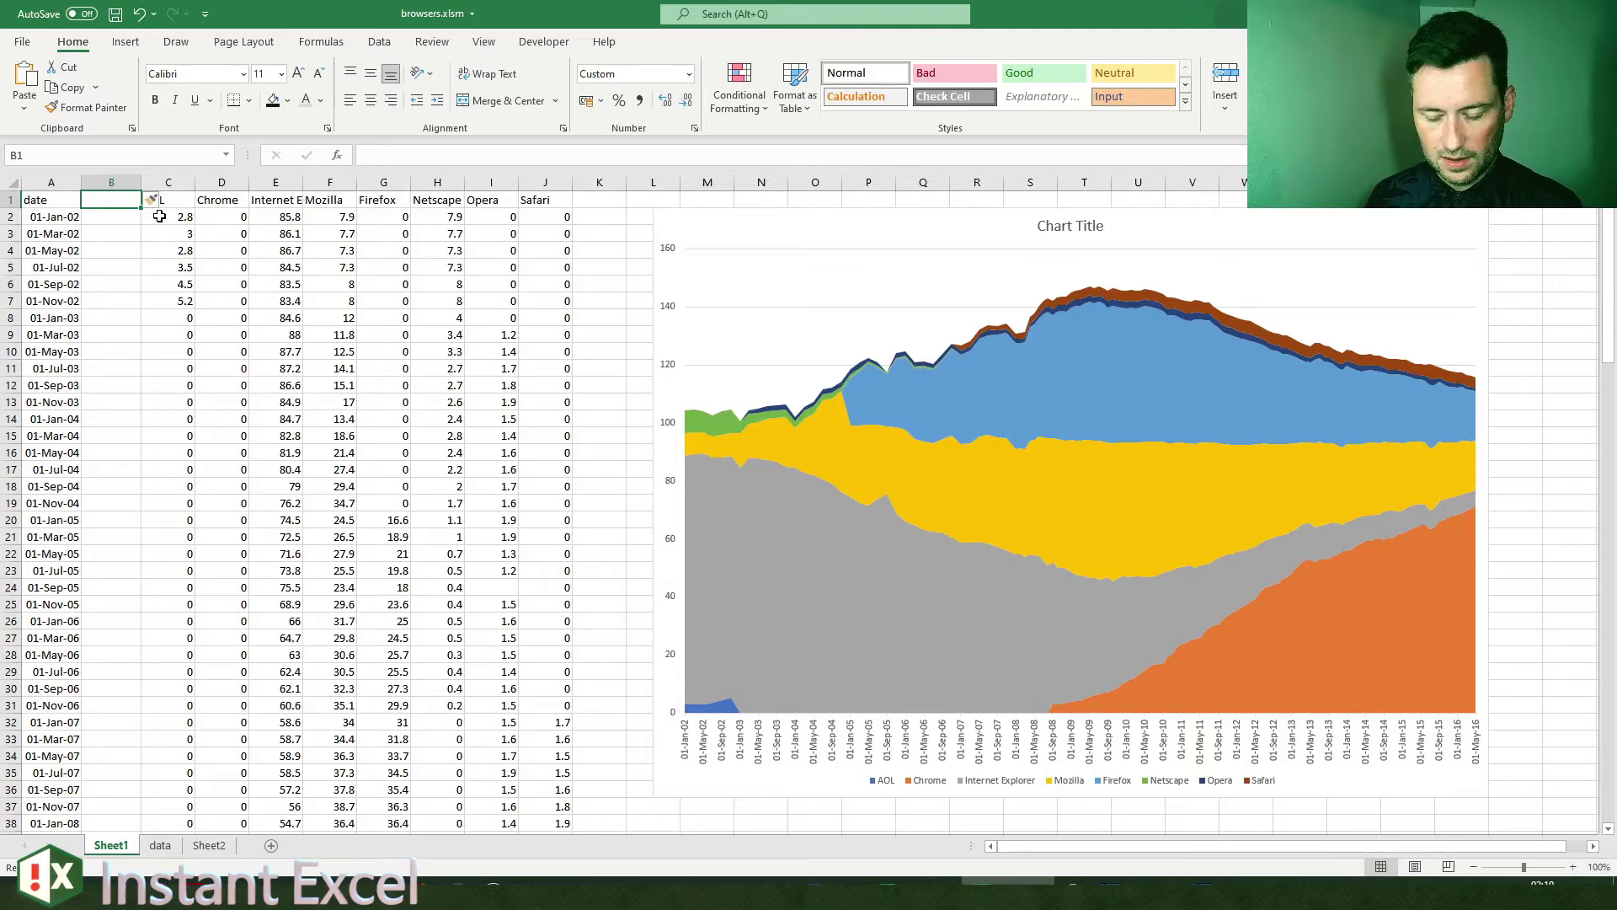
Step: Head B1 'OFFSET' and fill =SUM(C2:J2)*-0.5 down the whole column
{"action": "type", "text": "OFFSET"}
{"action": "key", "text": "Return"}
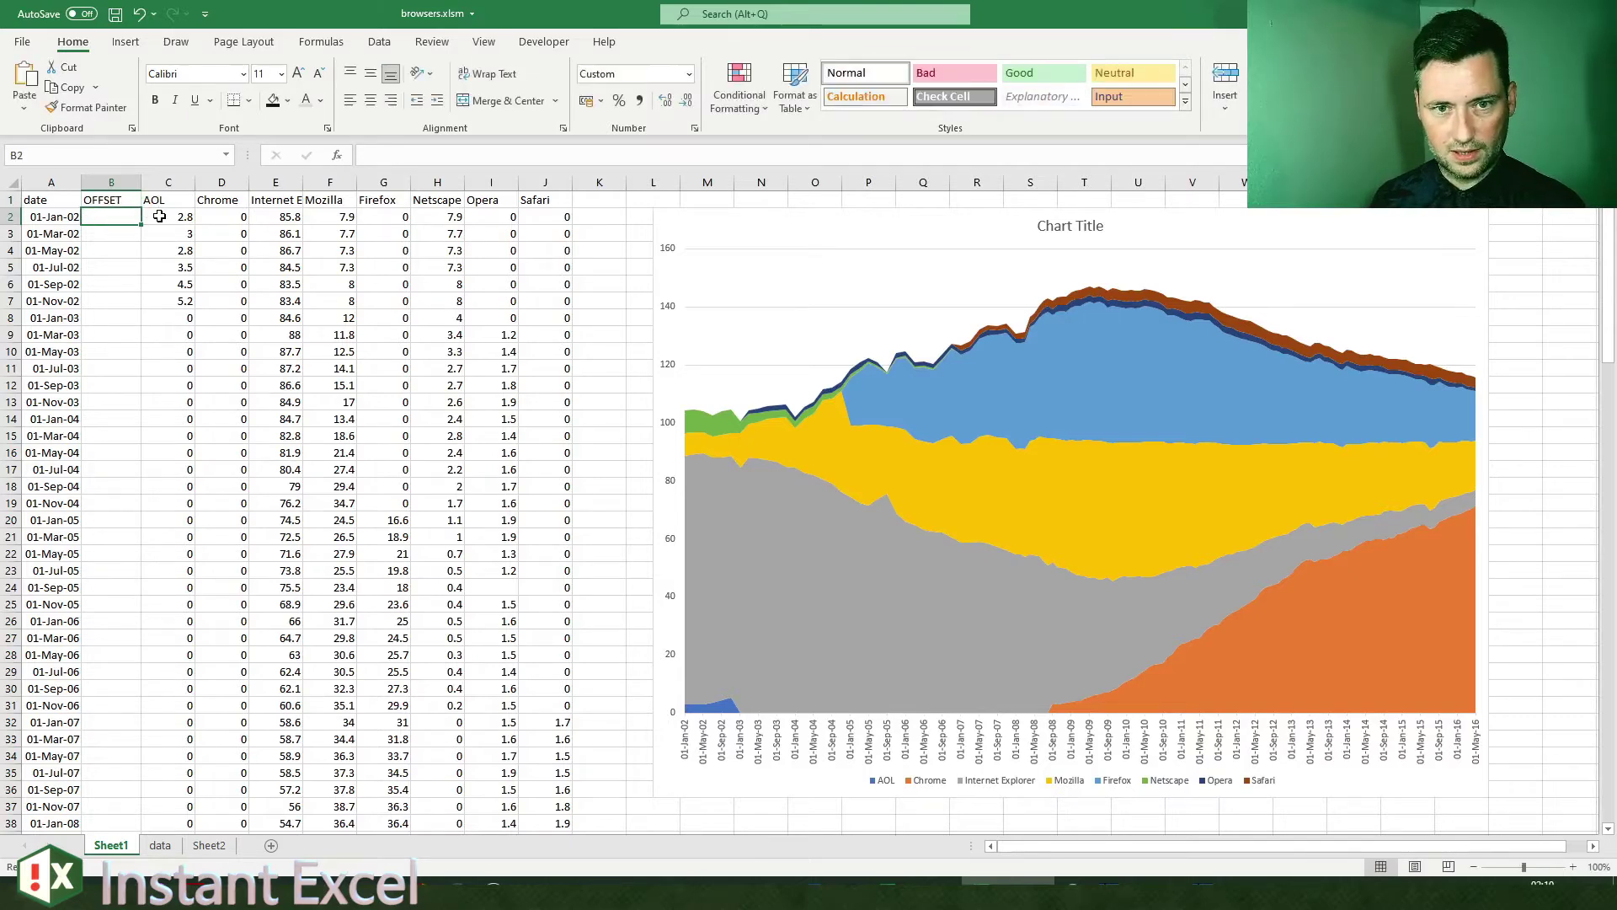
{"action": "type", "text": "=sum("}
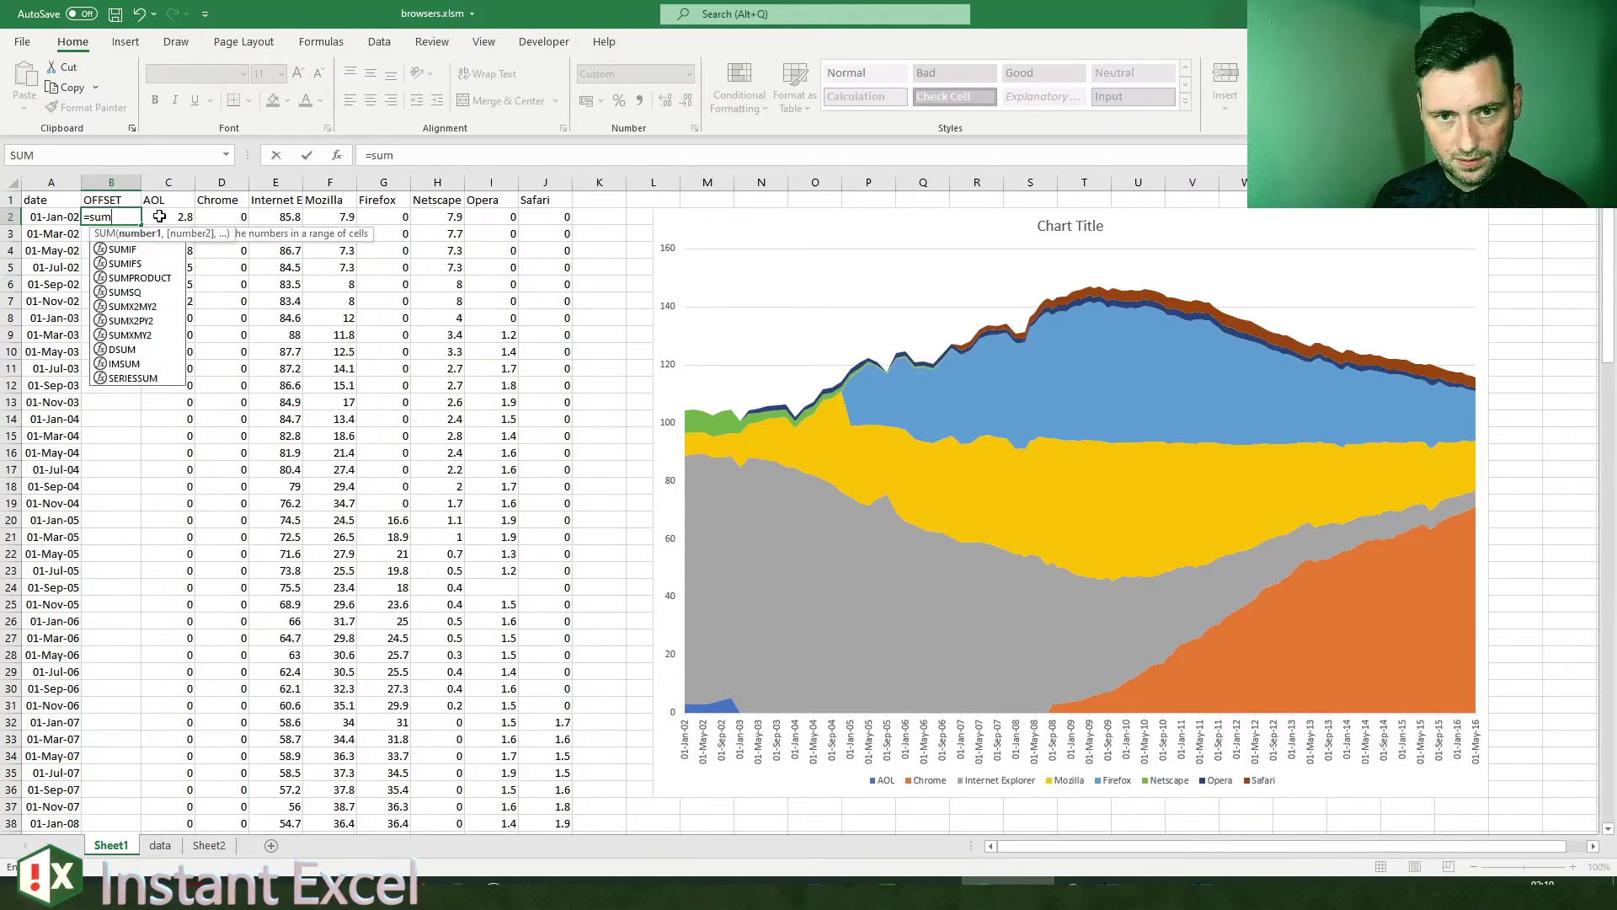
{"action": "left_click", "coordinate": [160, 216]}
{"action": "key", "text": "ctrl+shift+Right"}
{"action": "type", "text": ")"}
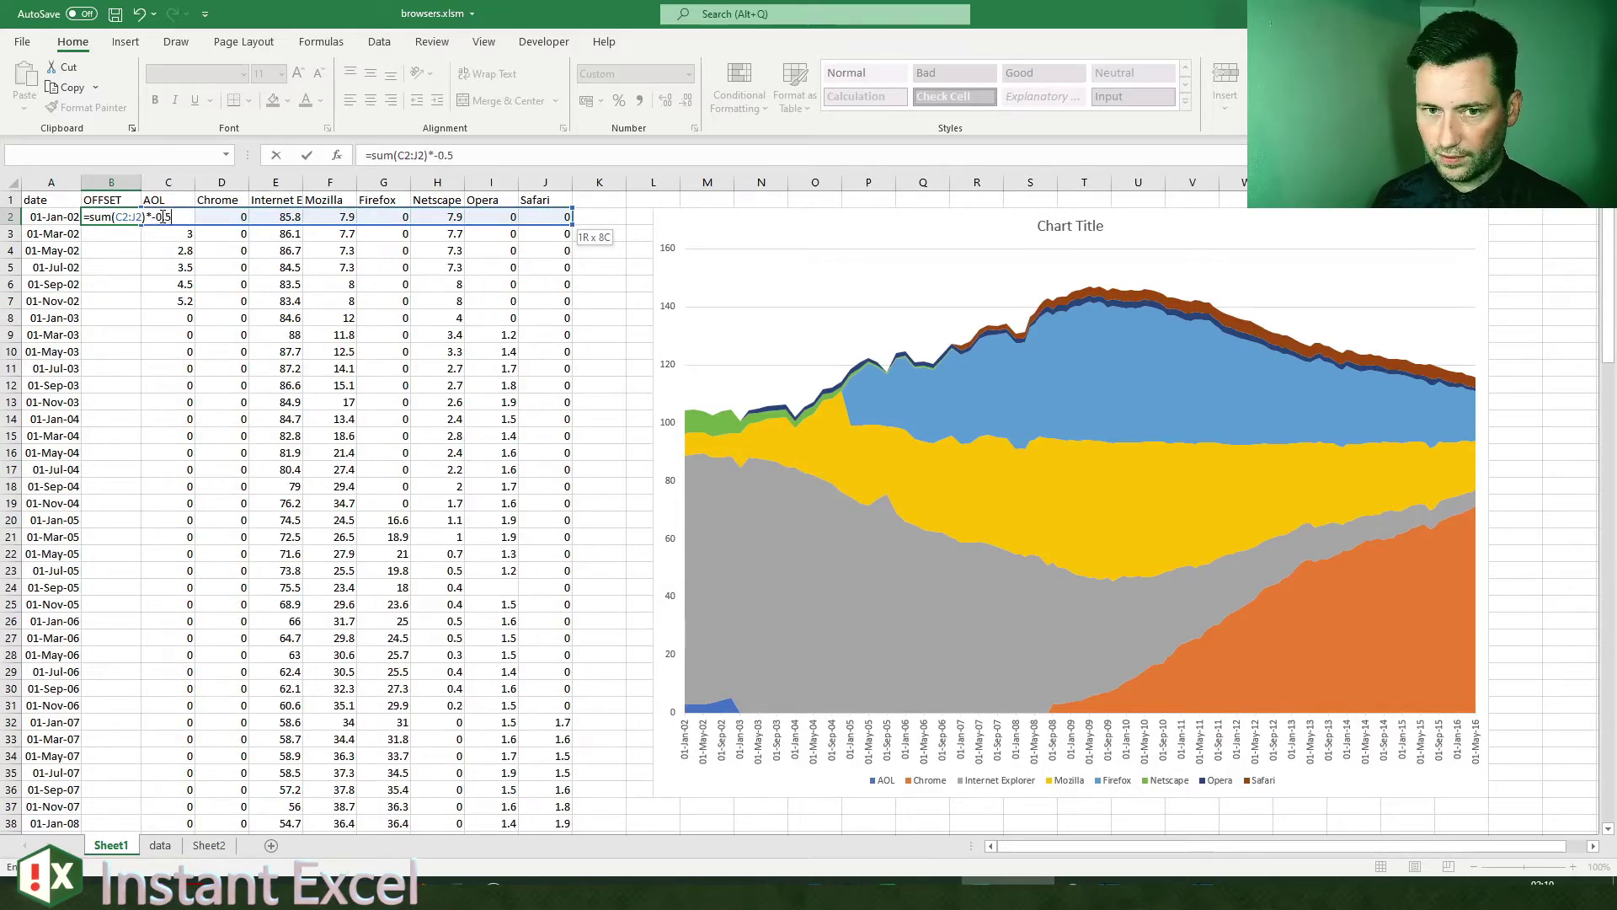
{"action": "type", "text": "*-0.5"}
{"action": "key", "text": "Return"}
{"action": "left_click", "coordinate": [132, 215]}
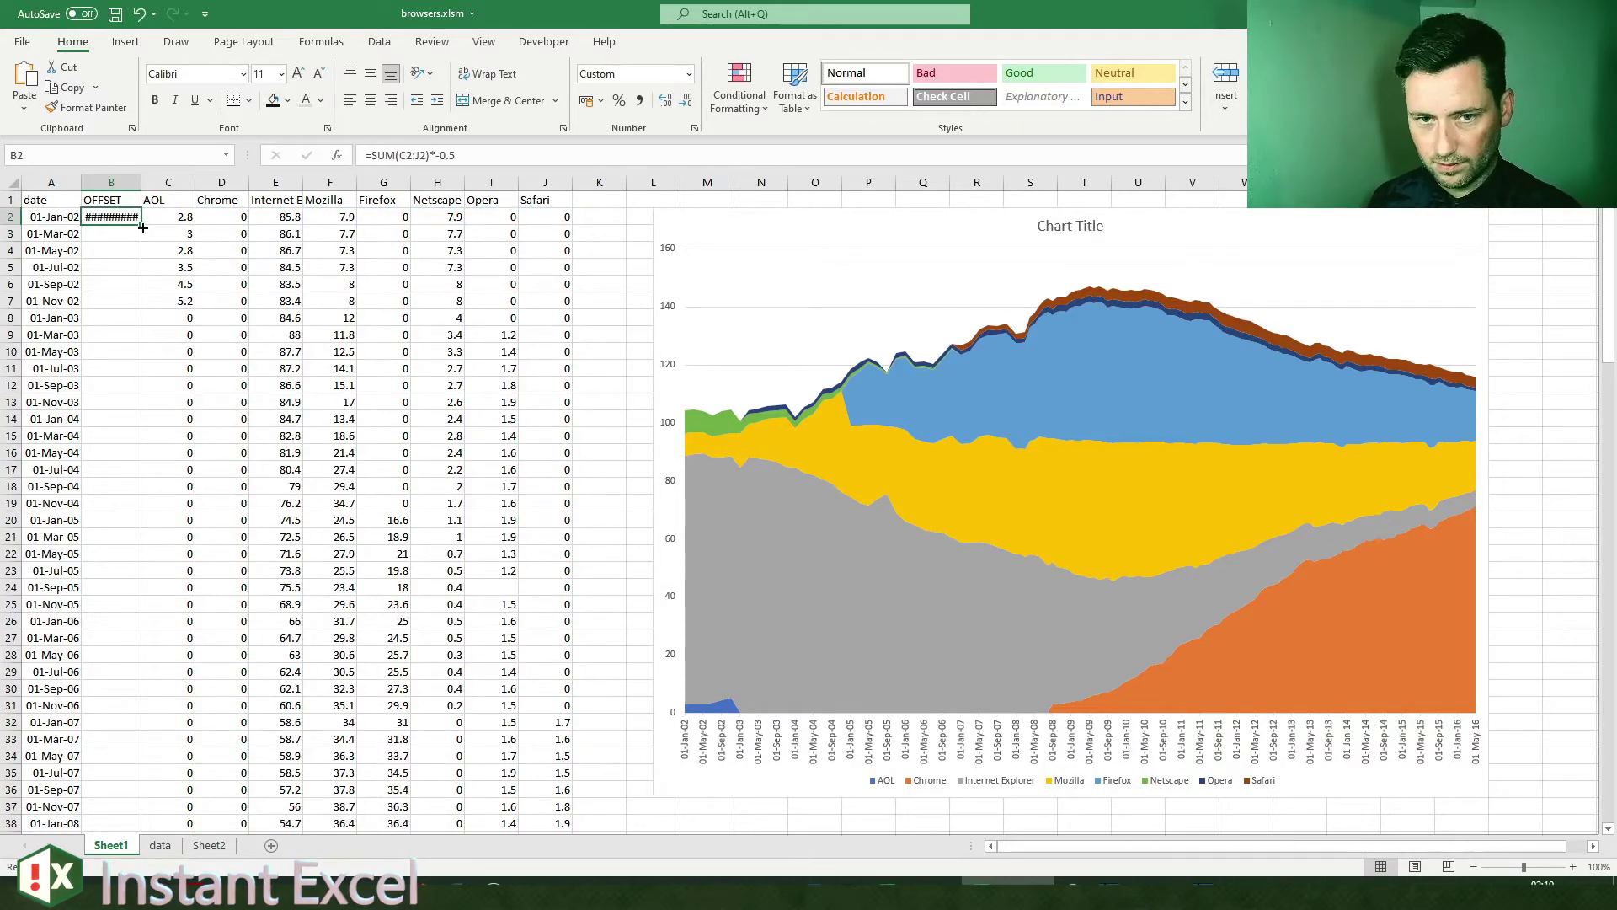
{"action": "double_click", "coordinate": [142, 225]}
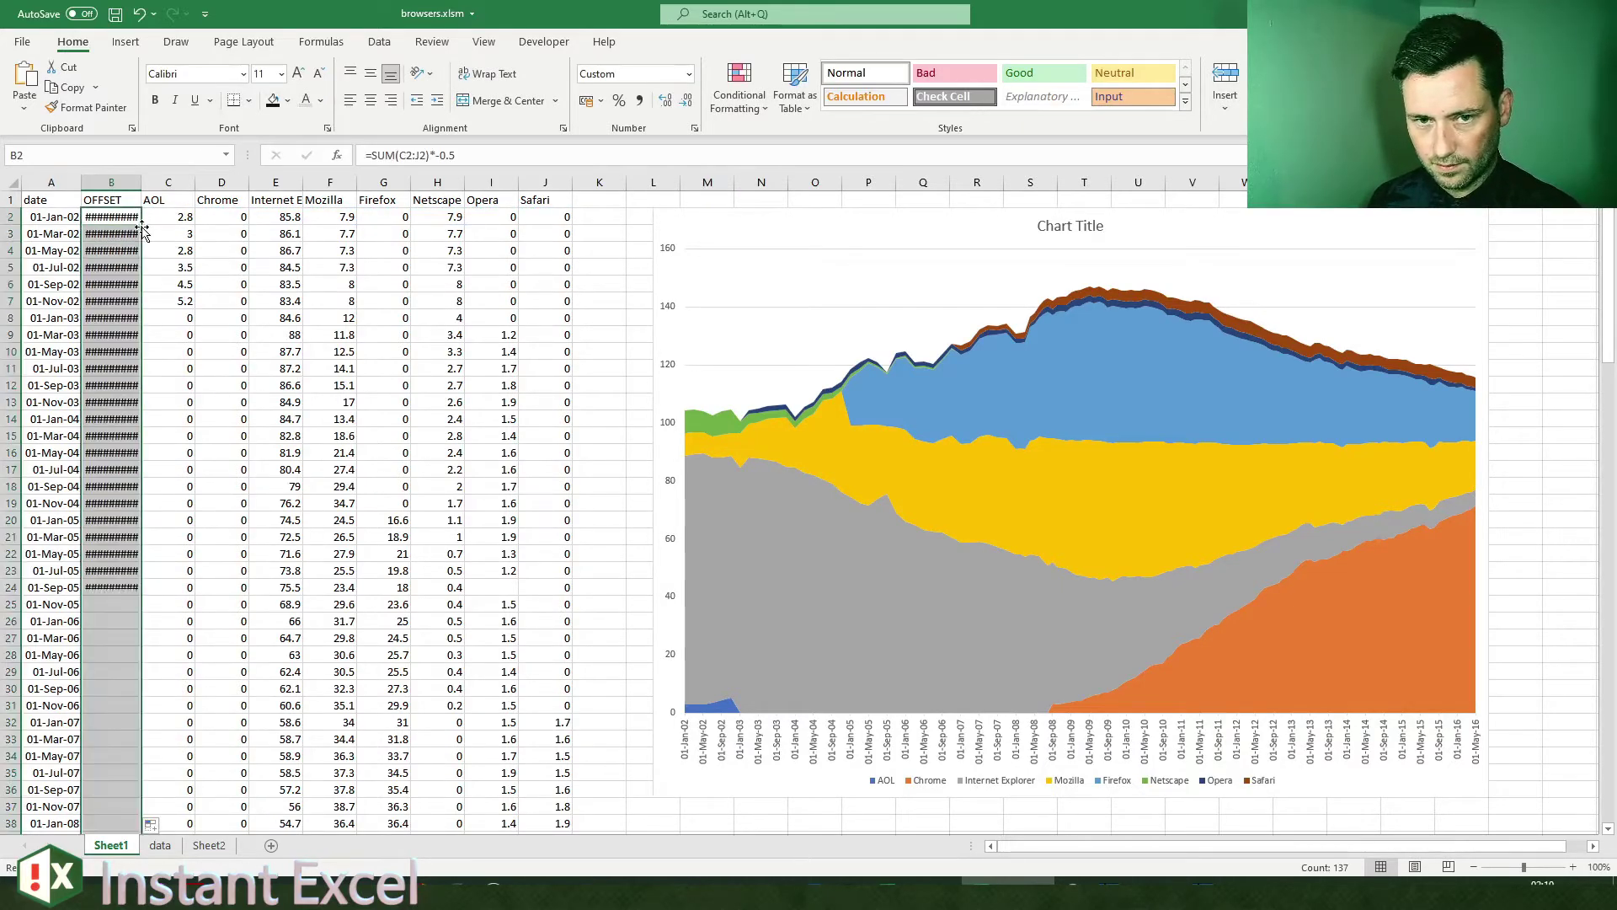
Step: Copy column C's formatting onto the OFFSET column
{"action": "left_click", "coordinate": [171, 185]}
{"action": "key", "text": "ctrl+c"}
{"action": "right_click", "coordinate": [102, 184]}
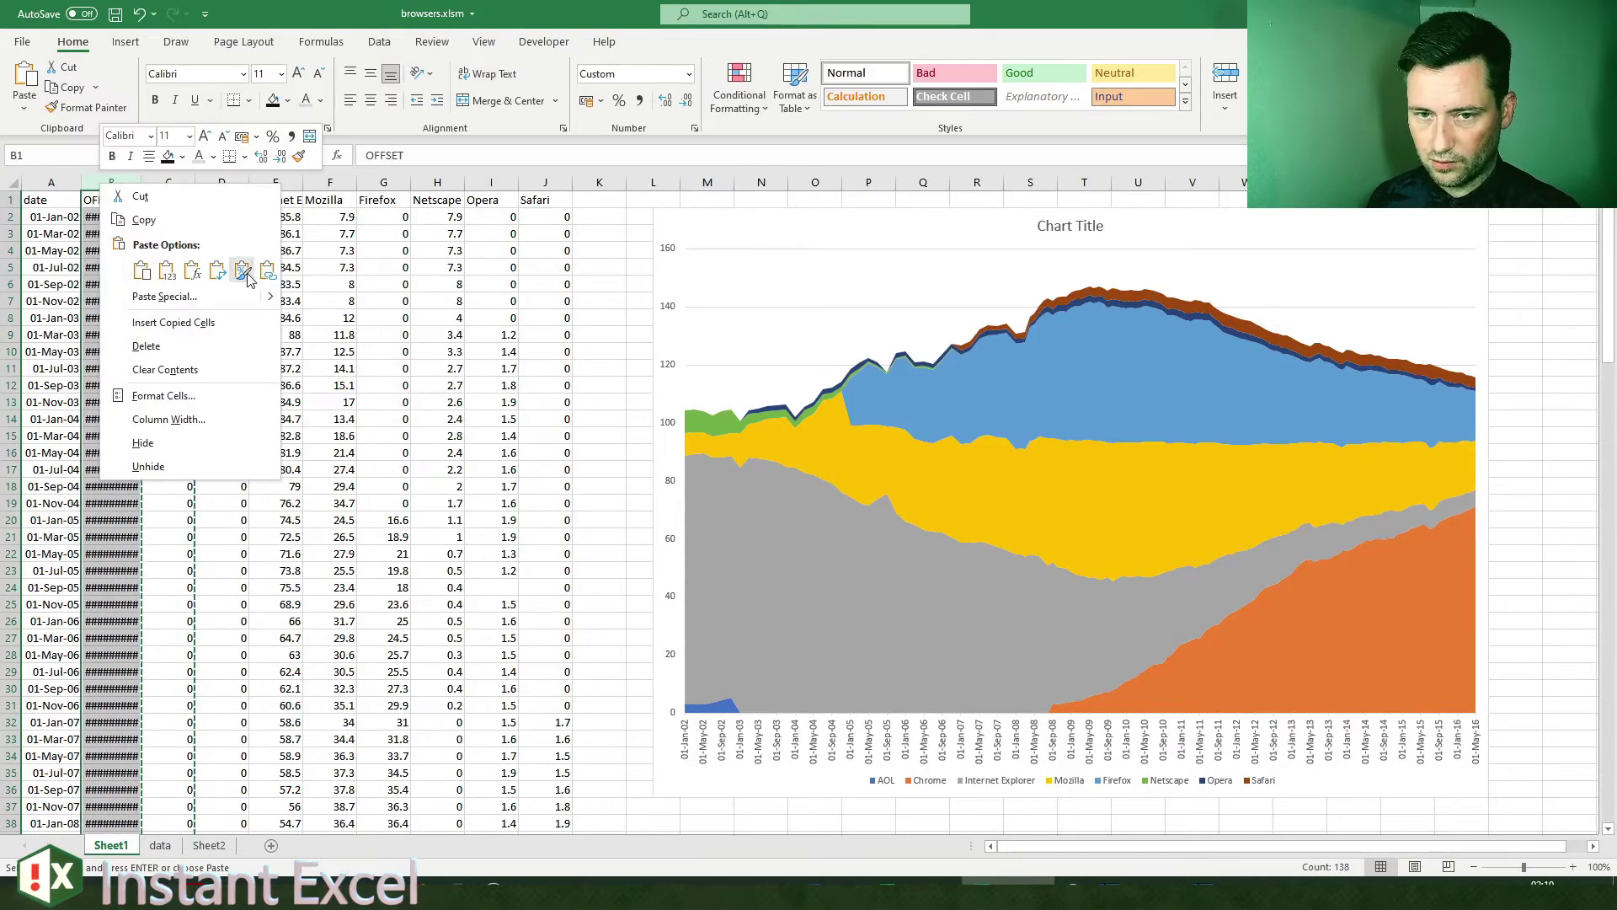
{"action": "left_click", "coordinate": [243, 270]}
{"action": "left_click", "coordinate": [646, 328]}
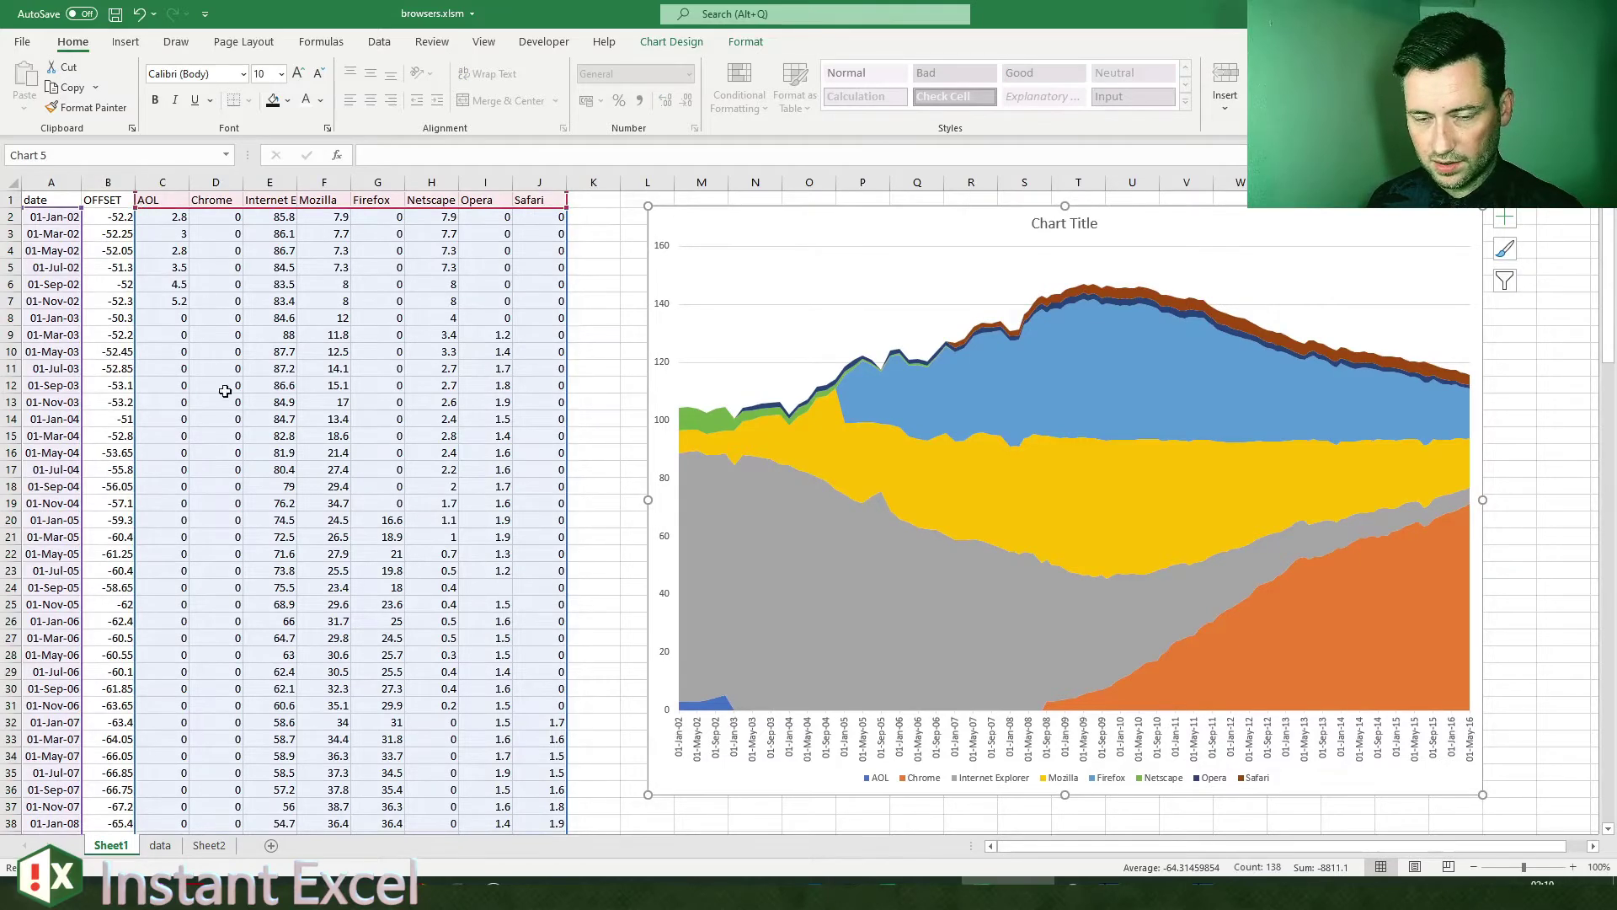
{"action": "left_click", "coordinate": [109, 352]}
{"action": "left_click_drag", "start_coordinate": [134, 360], "coordinate": [133, 376]}
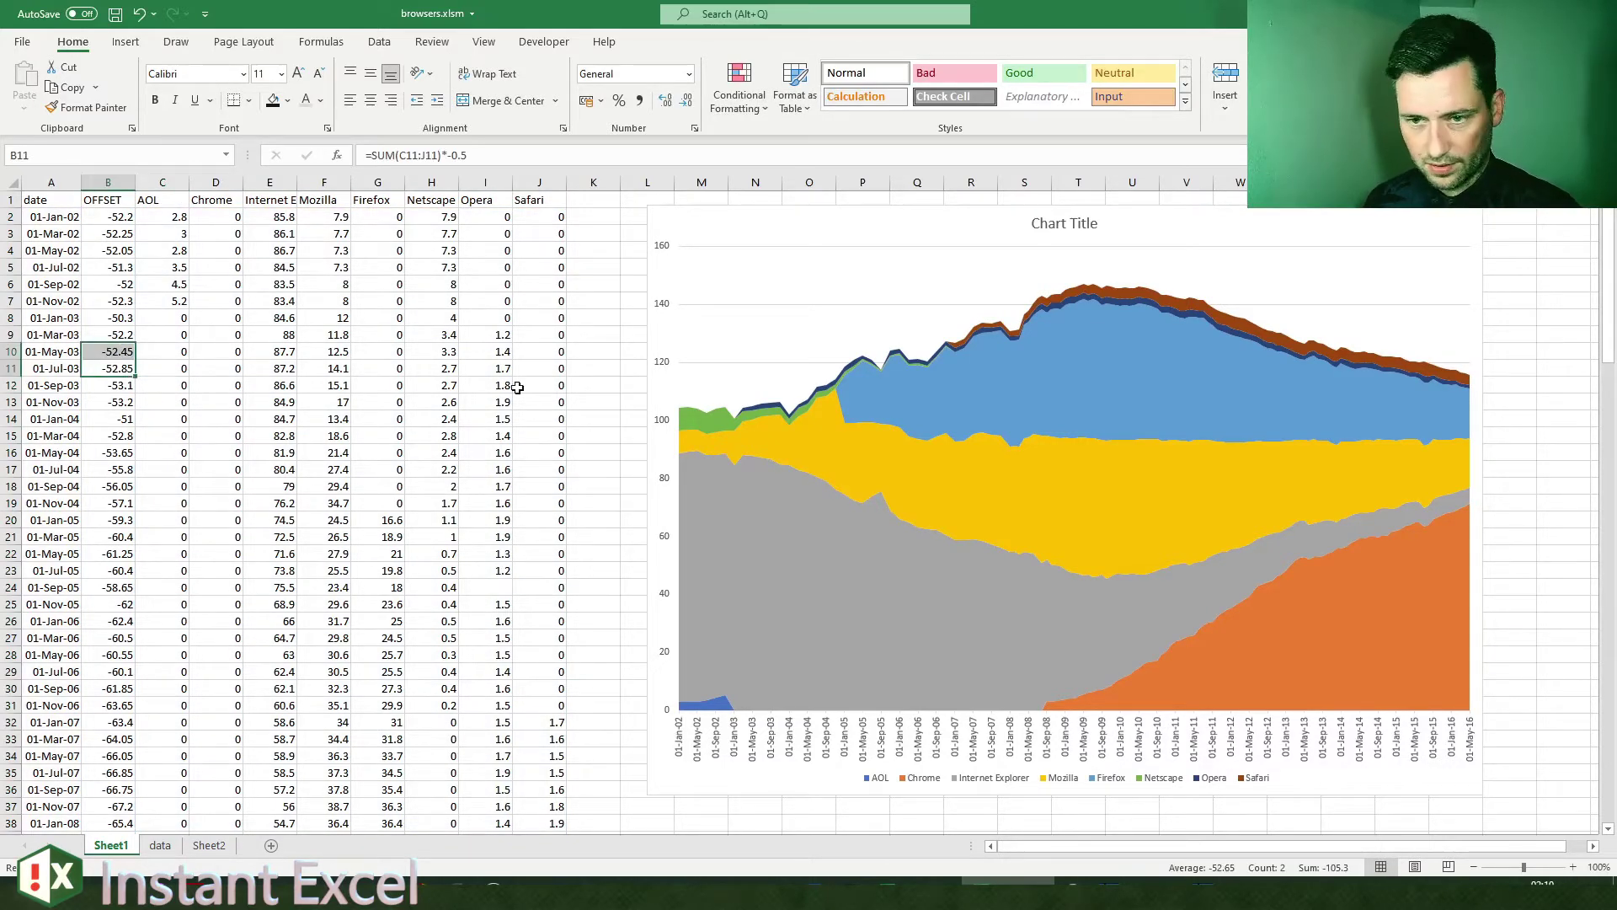
{"action": "left_click", "coordinate": [646, 202], "text": "alt"}
{"action": "left_click", "coordinate": [644, 200]}
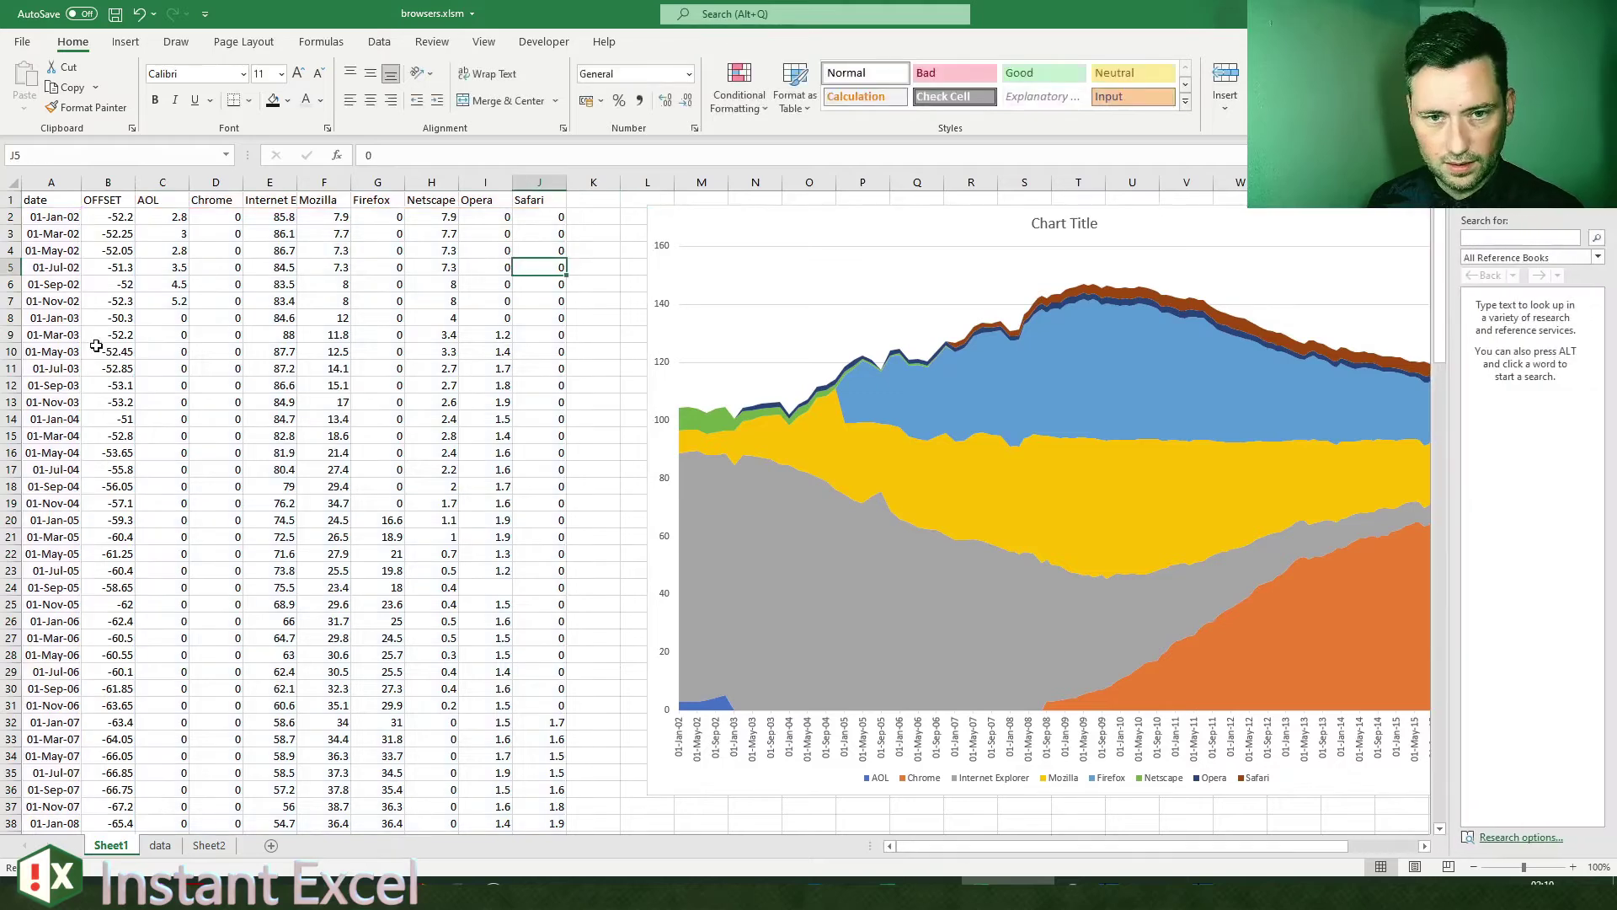
{"action": "left_click", "coordinate": [112, 217]}
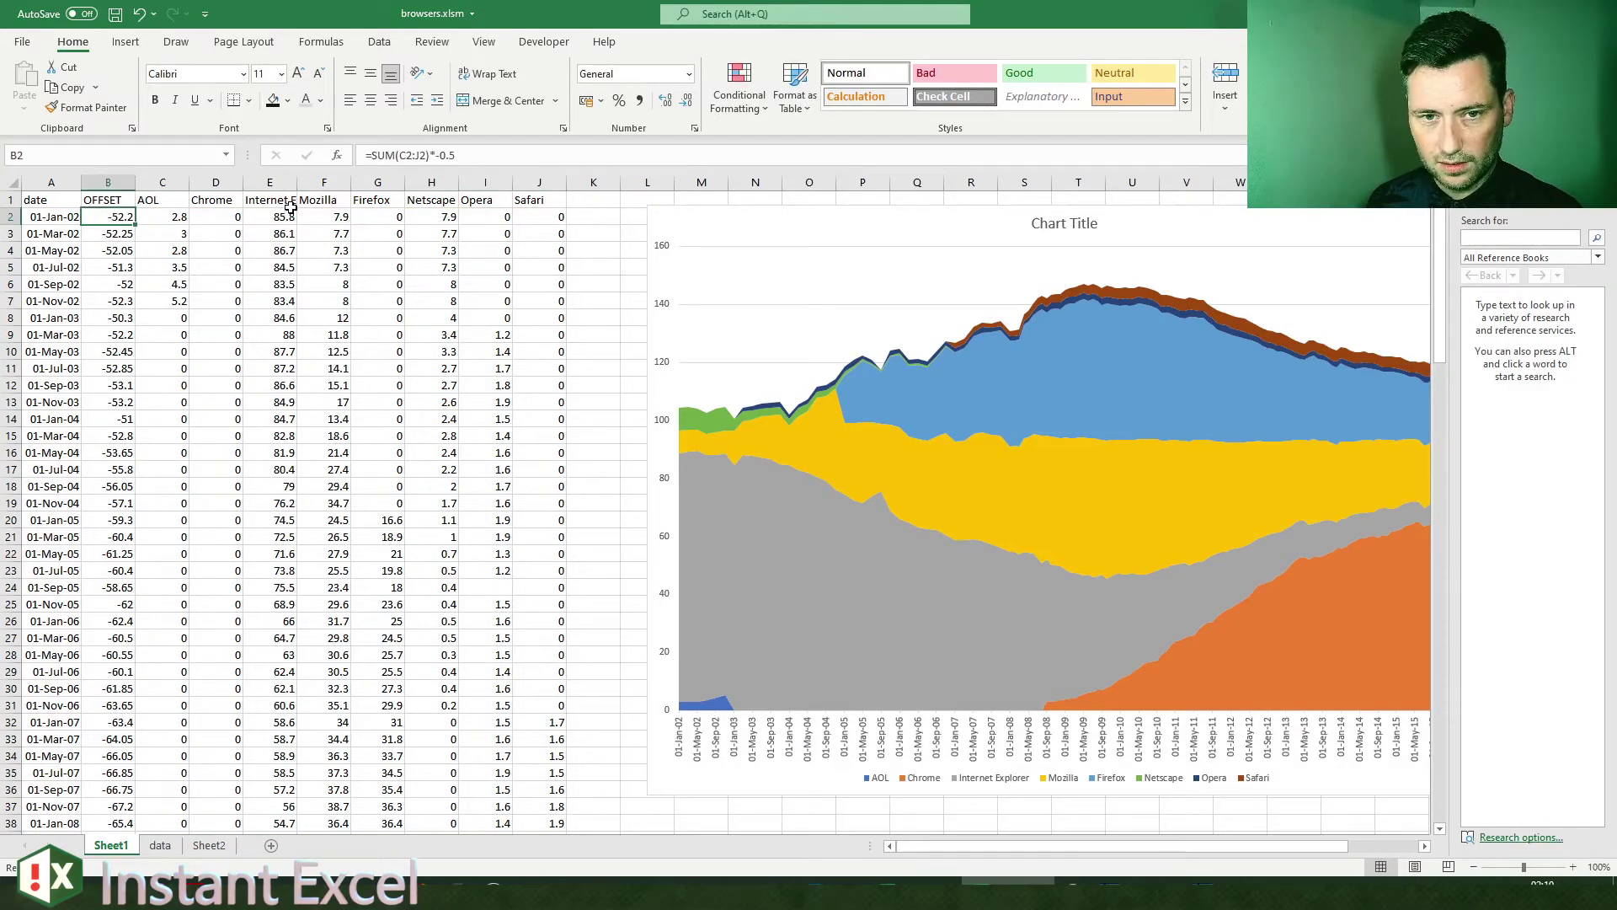
{"action": "key", "text": "F2"}
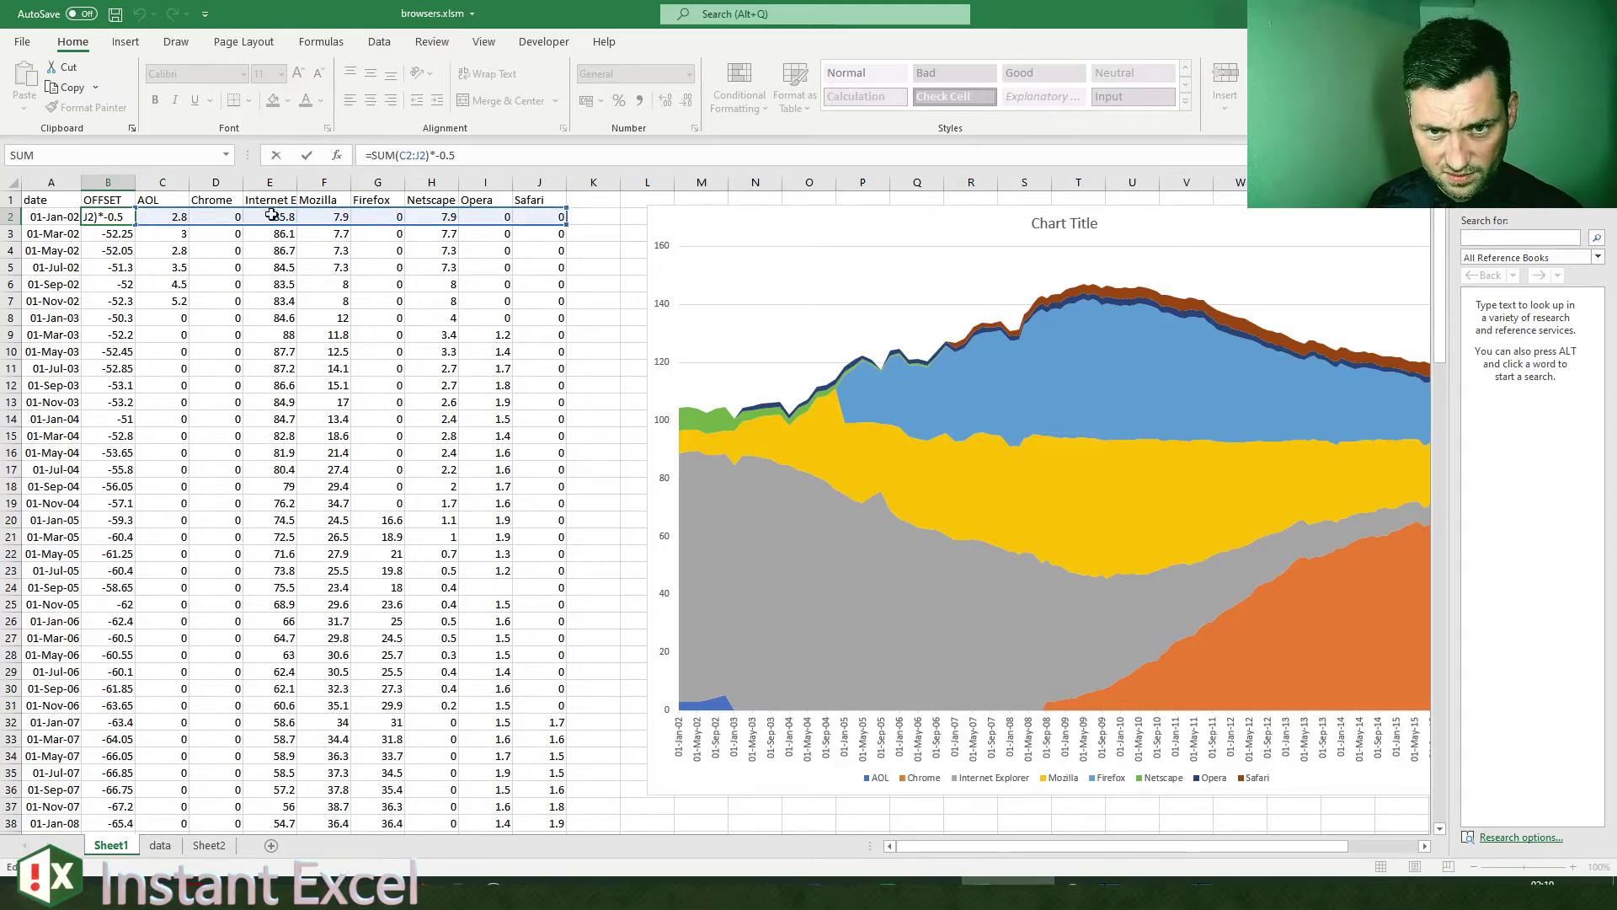
{"action": "key", "text": "Escape"}
{"action": "left_click", "coordinate": [393, 155]}
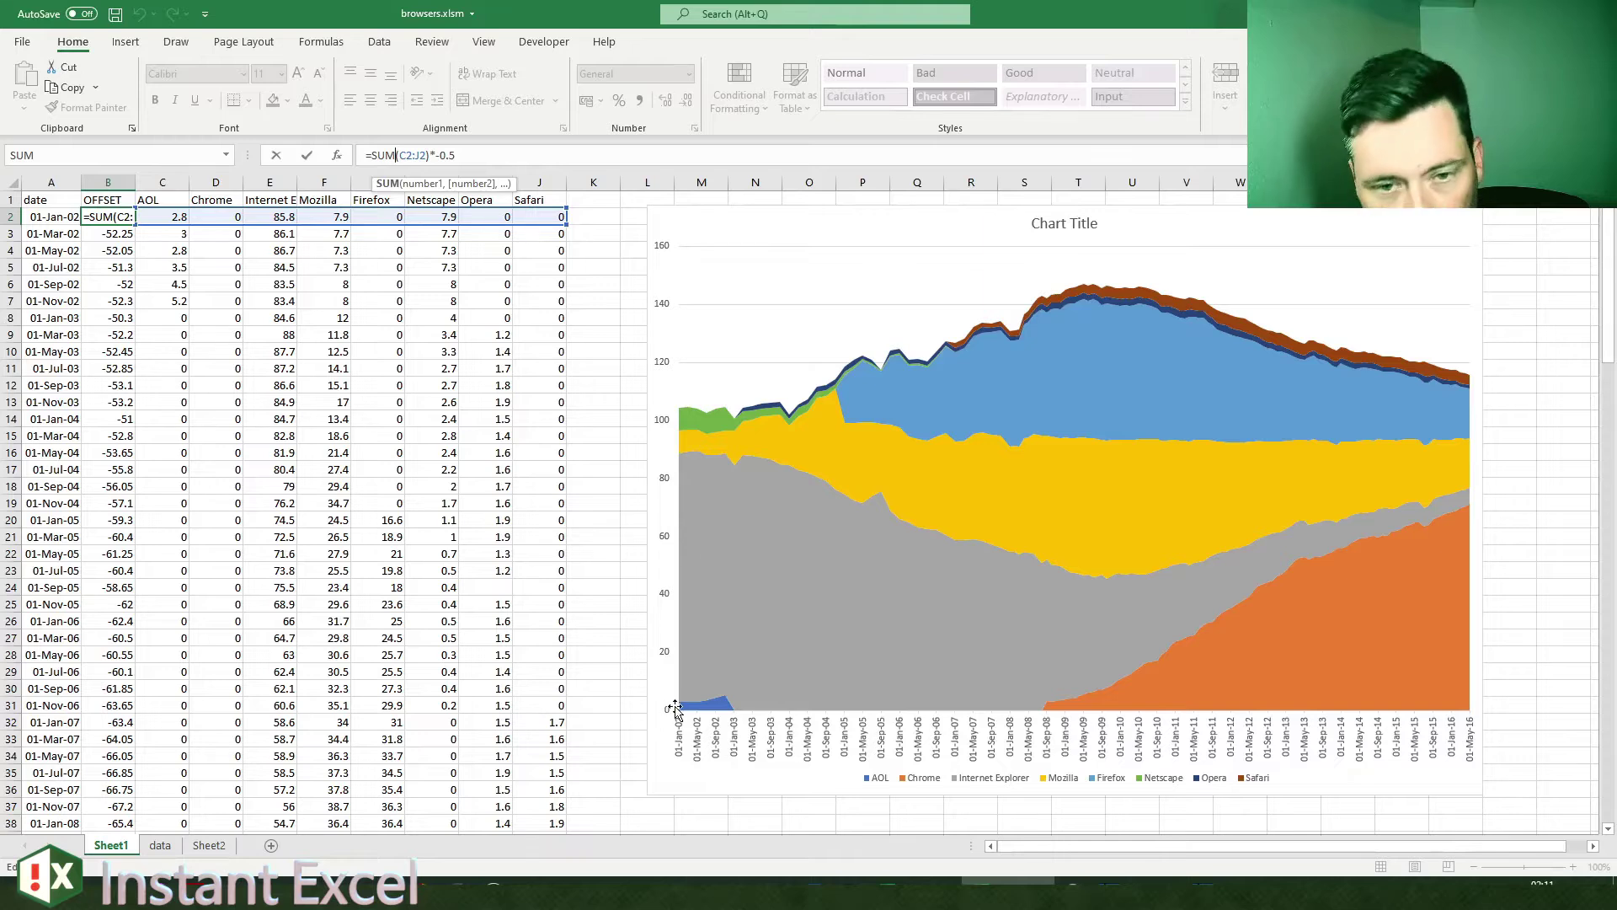
{"action": "left_click", "coordinate": [476, 163]}
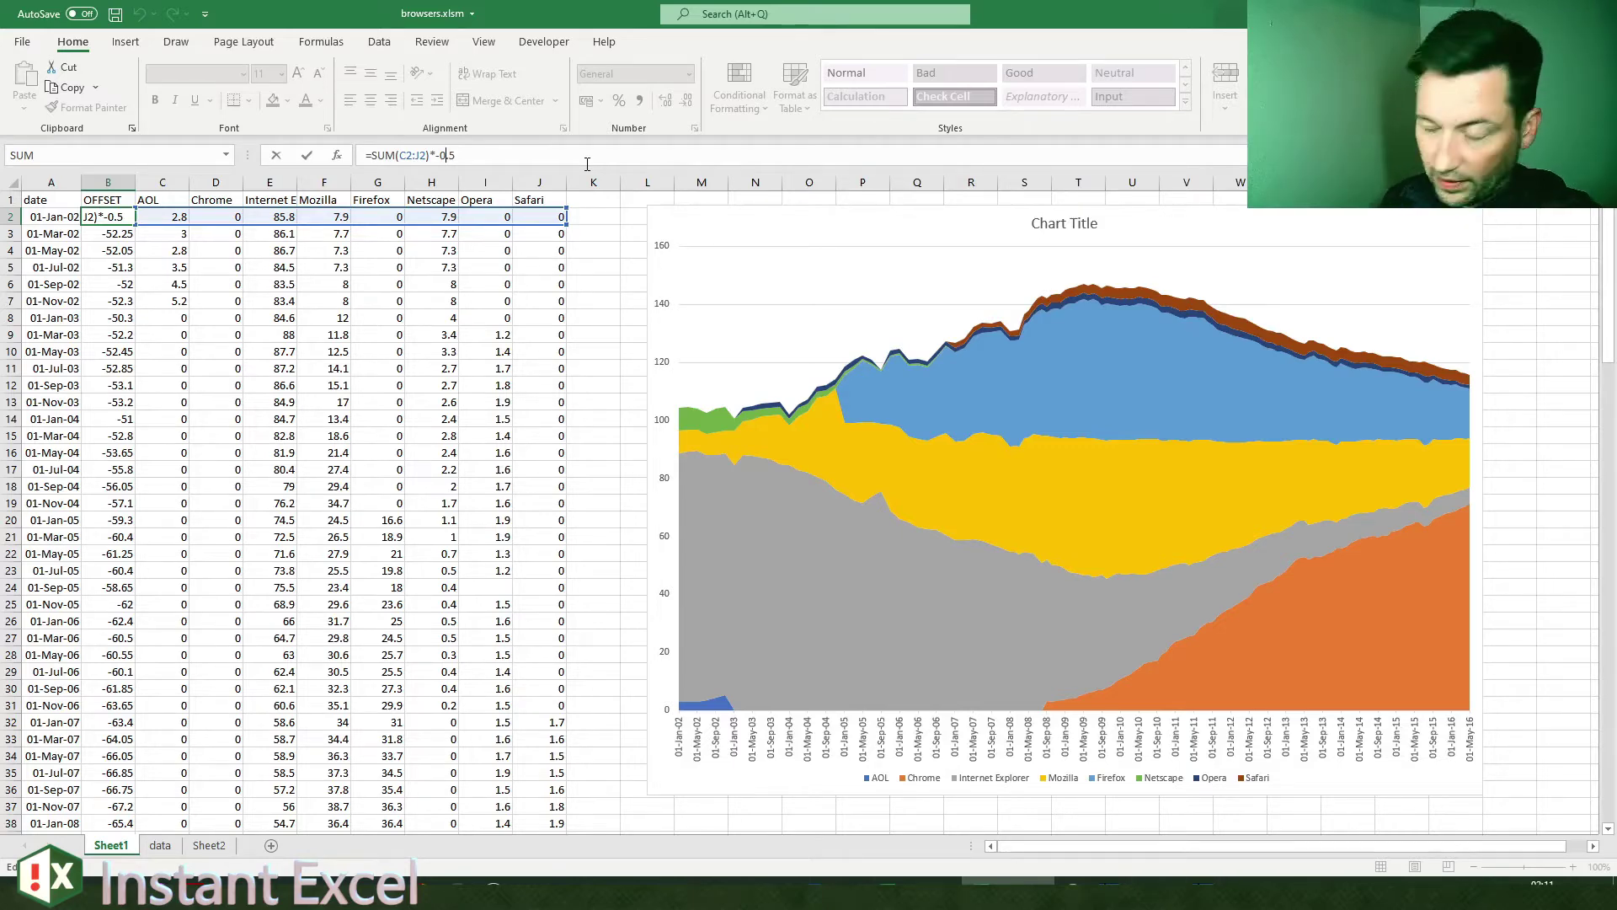
{"action": "key", "text": "Return"}
{"action": "left_click", "coordinate": [74, 270]}
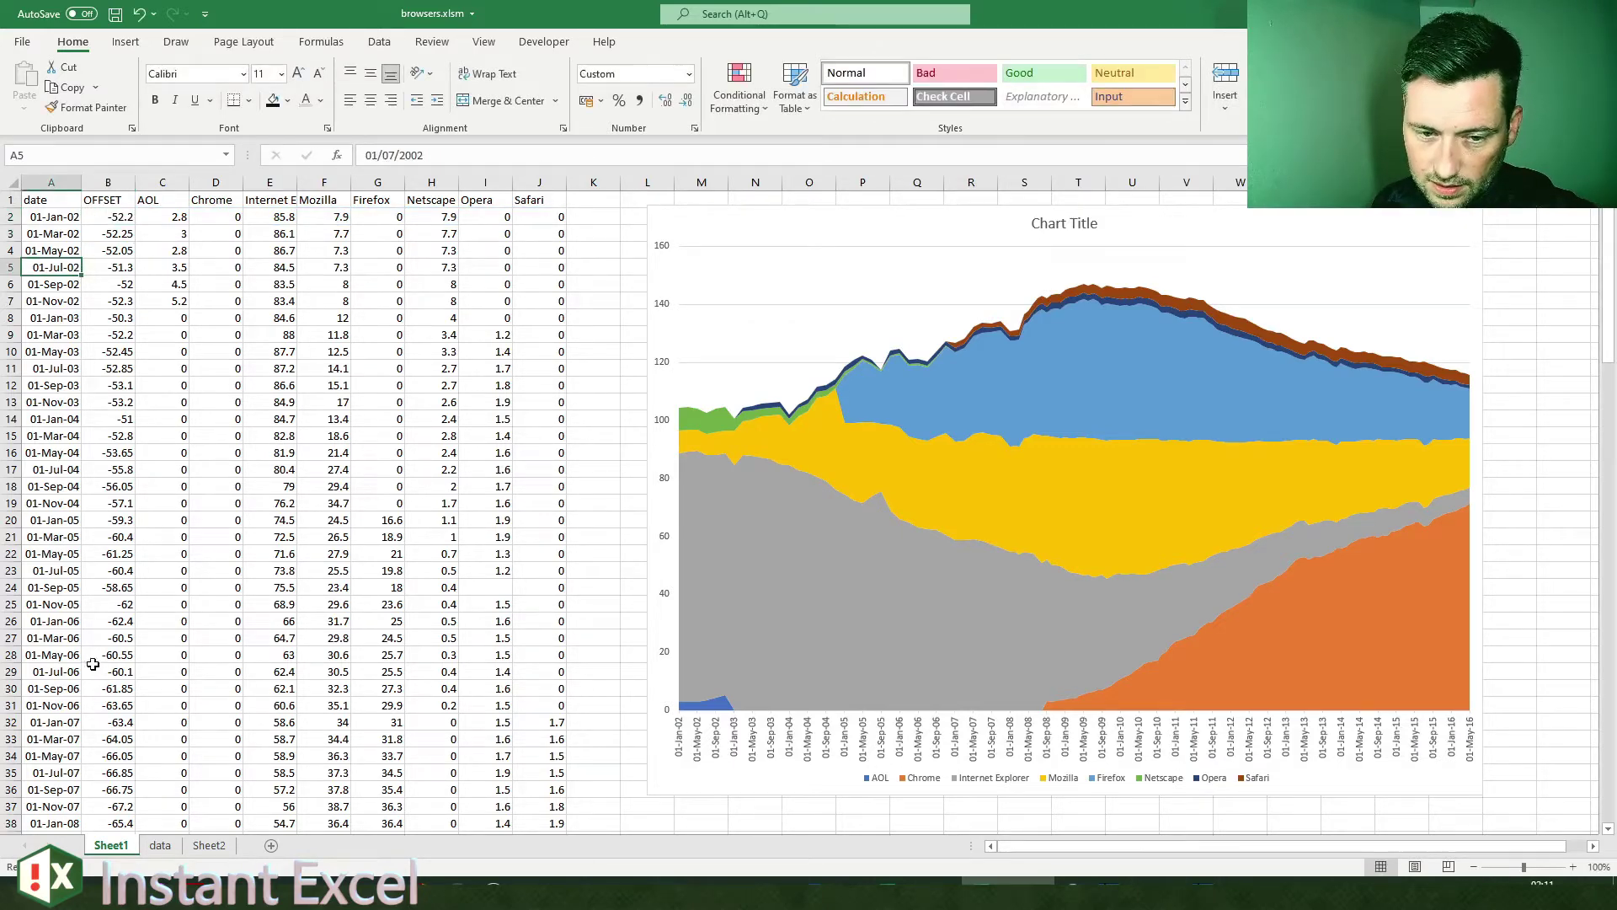
{"action": "scroll", "coordinate": [281, 364], "scroll_direction": "down", "scroll_amount": 15}
{"action": "scroll", "coordinate": [281, 364], "scroll_direction": "up", "scroll_amount": 15}
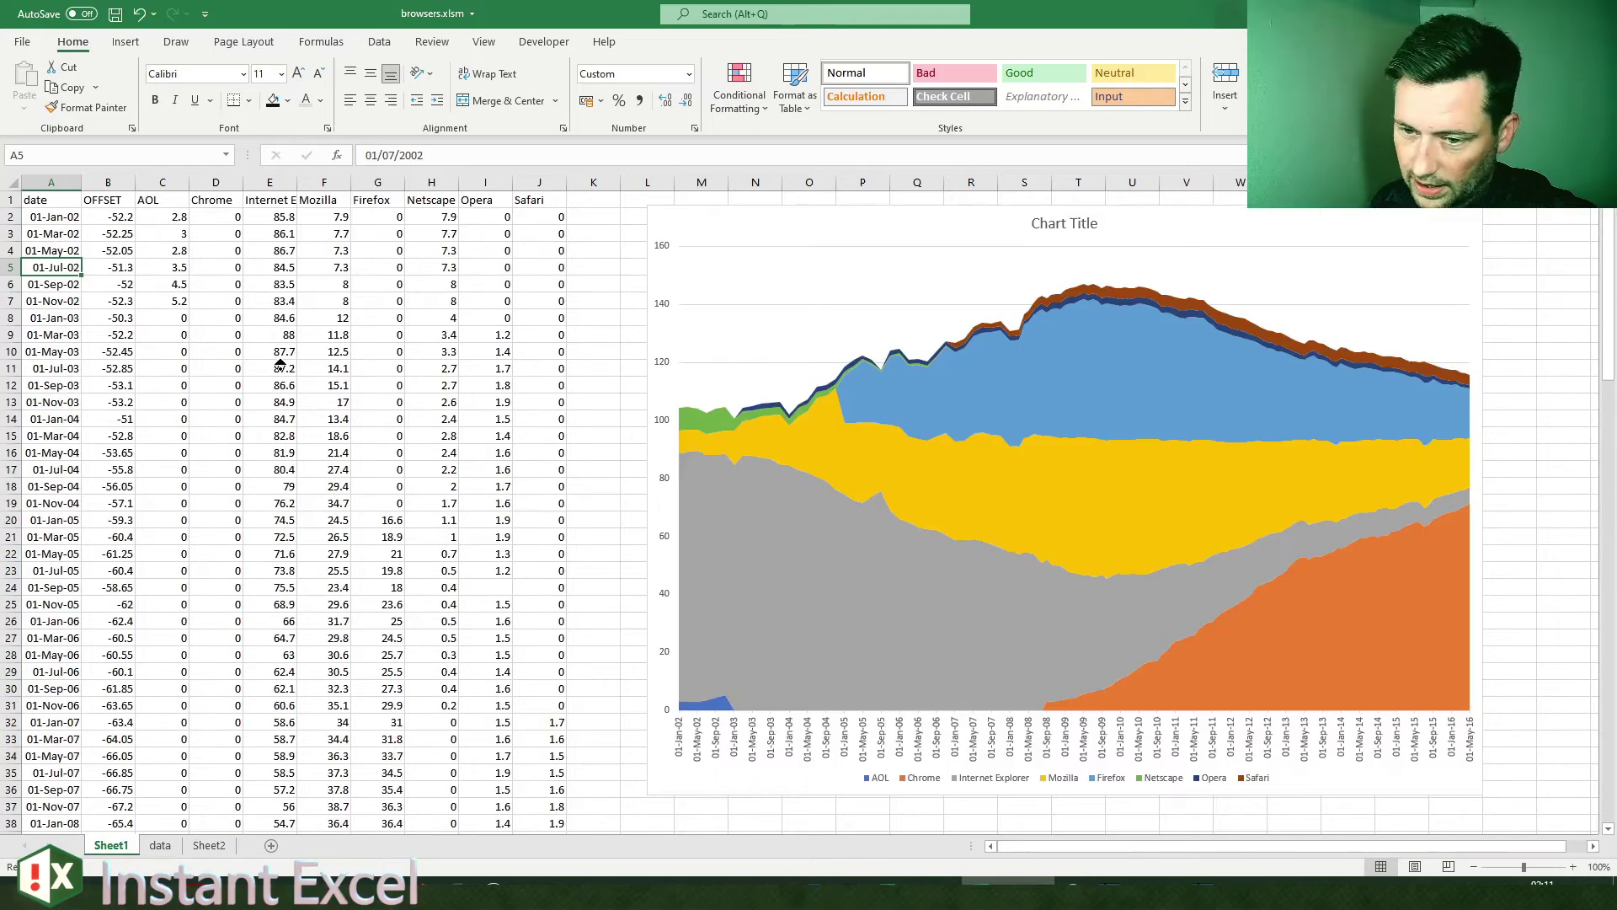
{"action": "left_click", "coordinate": [668, 518]}
{"action": "left_click", "coordinate": [633, 391]}
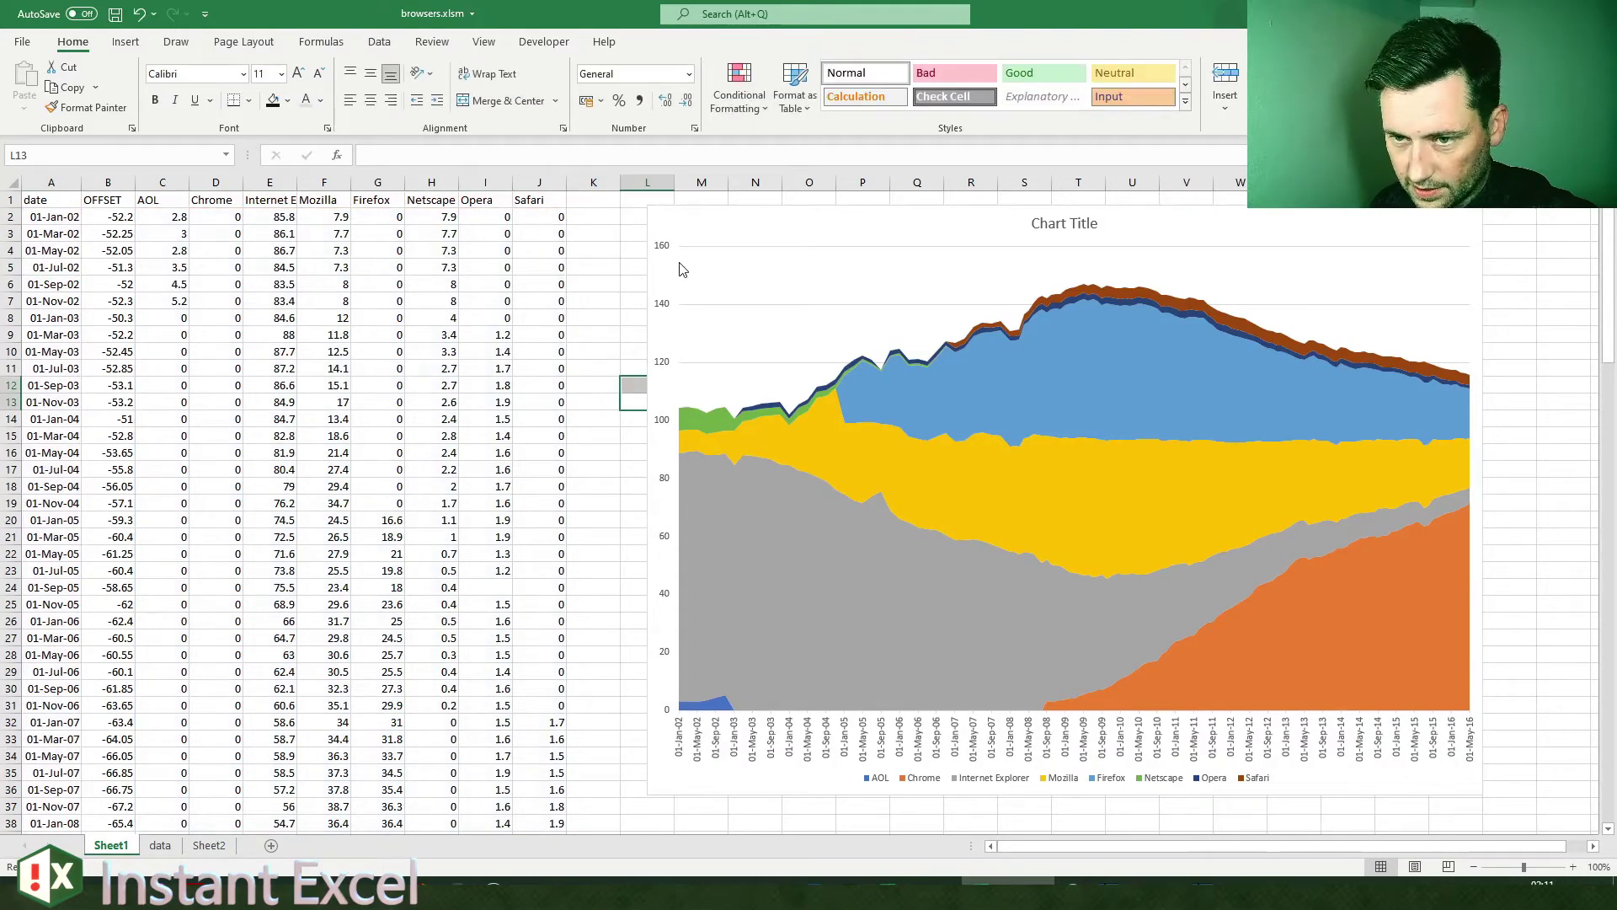
{"action": "left_click", "coordinate": [655, 270]}
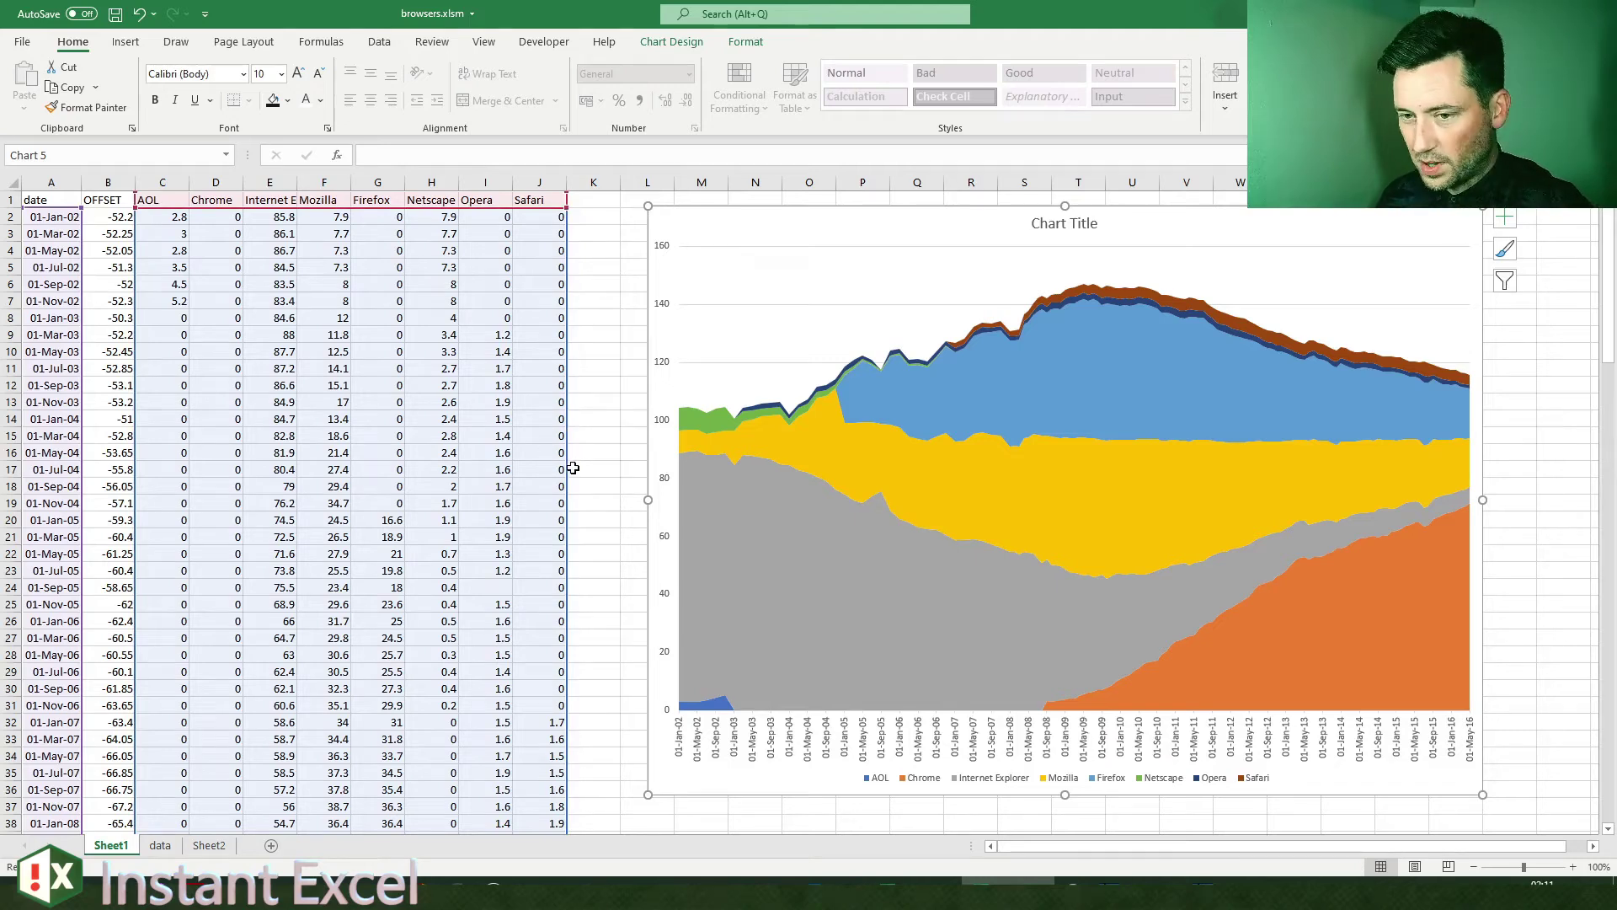
{"action": "left_click_drag", "start_coordinate": [564, 453], "coordinate": [563, 455]}
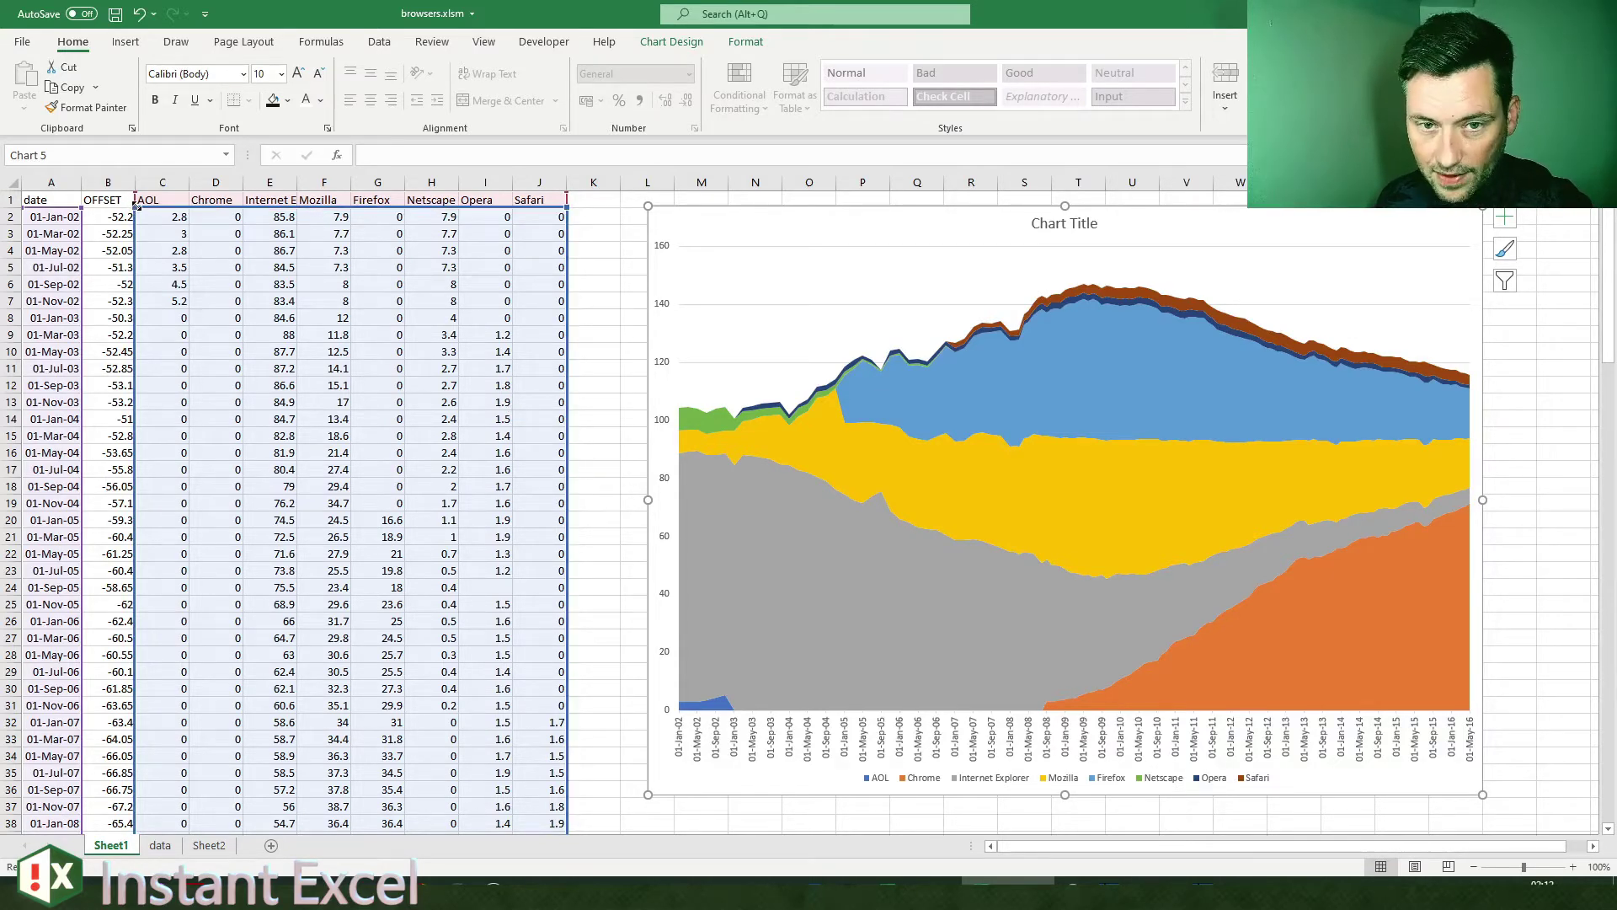
{"action": "left_click_drag", "start_coordinate": [136, 206], "coordinate": [76, 201]}
{"action": "left_click", "coordinate": [179, 286]}
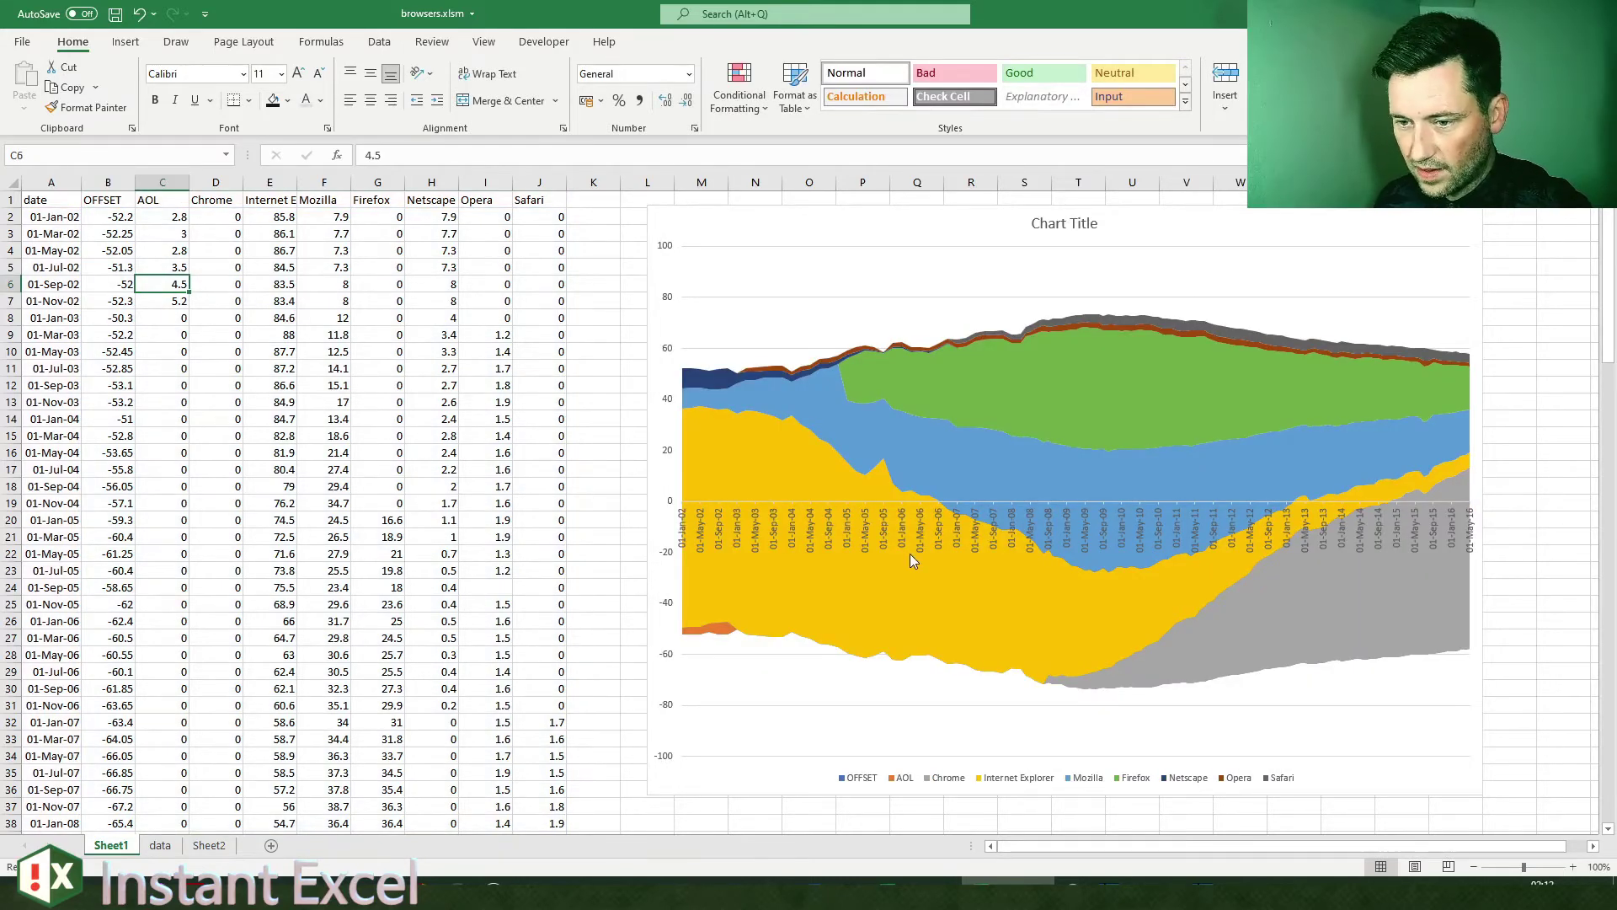
{"action": "key", "text": "ctrl+z"}
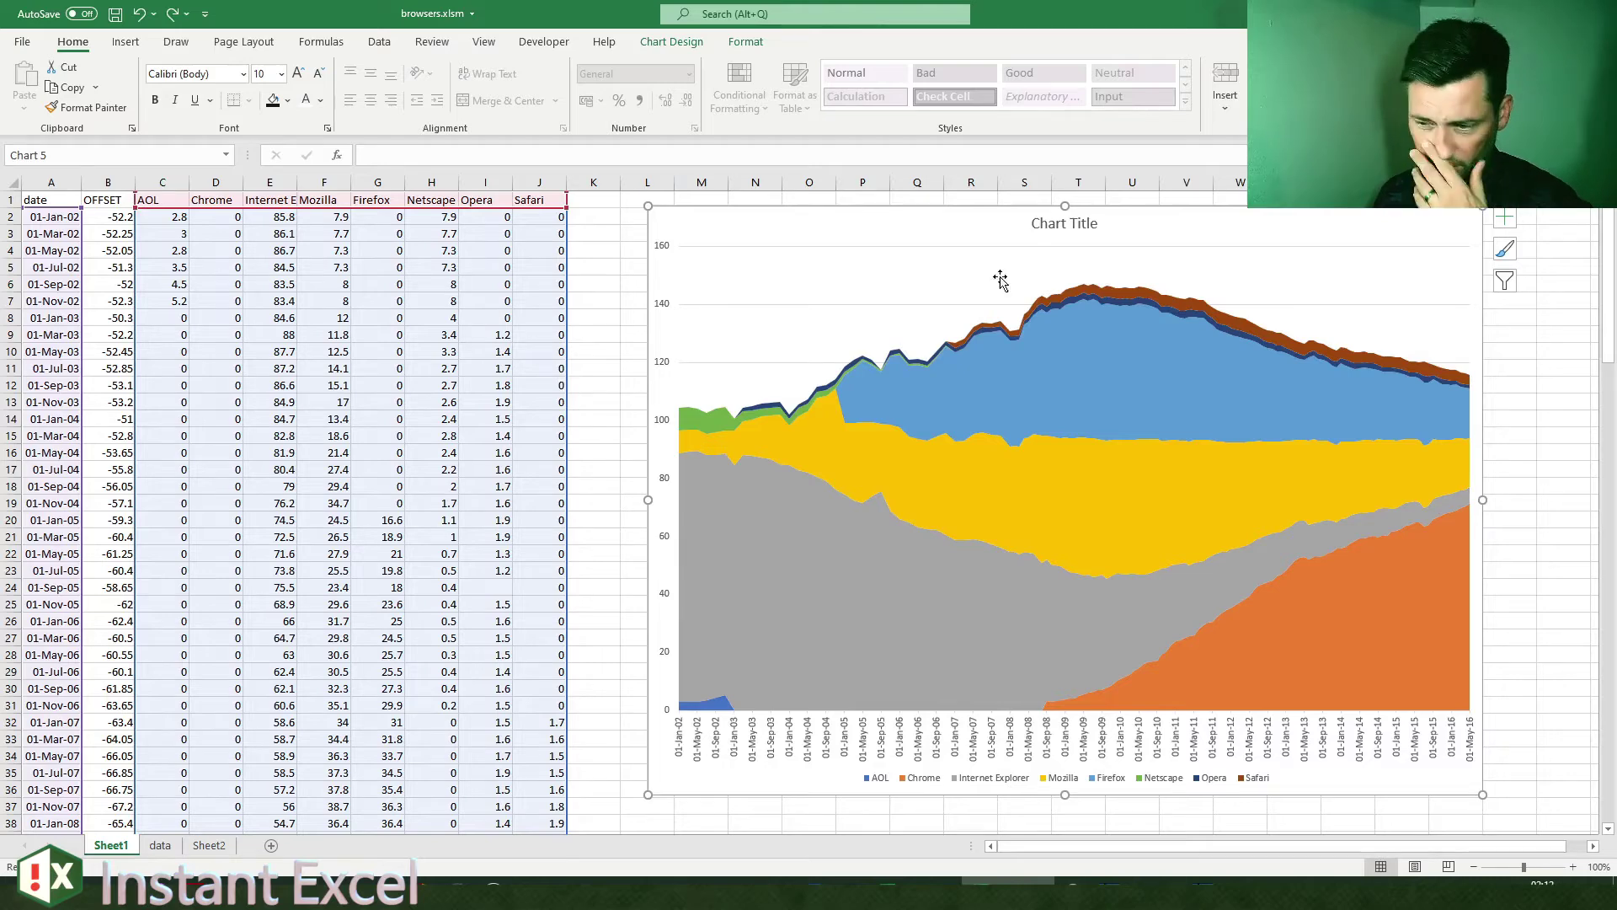
Step: Start a new chart series named from the OFFSET header in B1
{"action": "right_click", "coordinate": [752, 229]}
{"action": "left_click", "coordinate": [844, 448]}
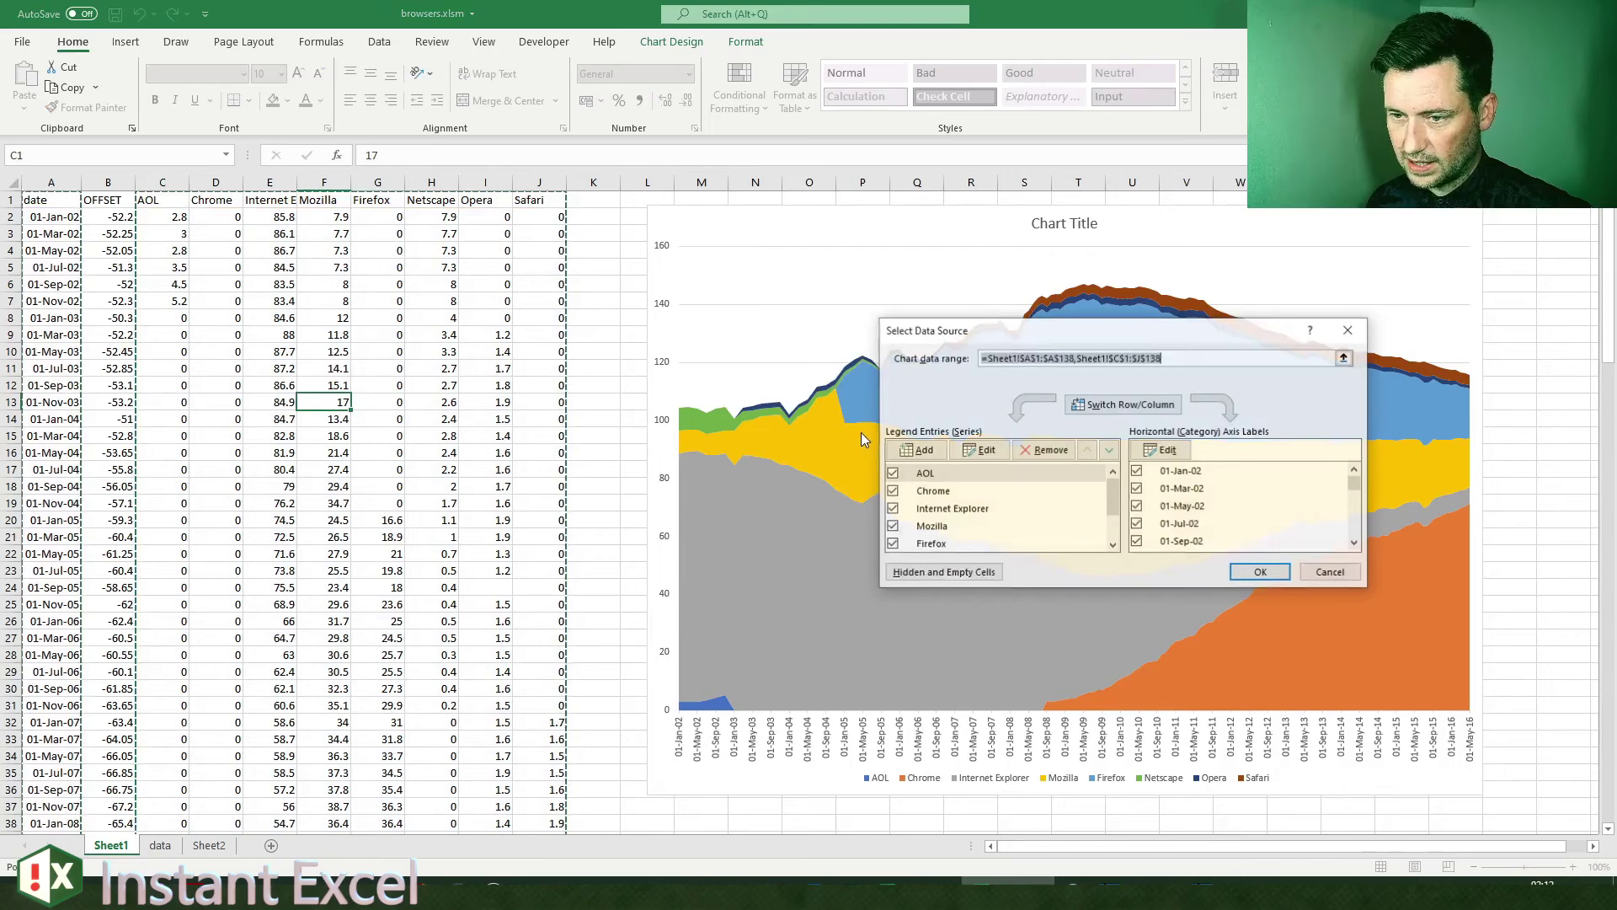
{"action": "left_click", "coordinate": [932, 448]}
{"action": "left_click", "coordinate": [1158, 439]}
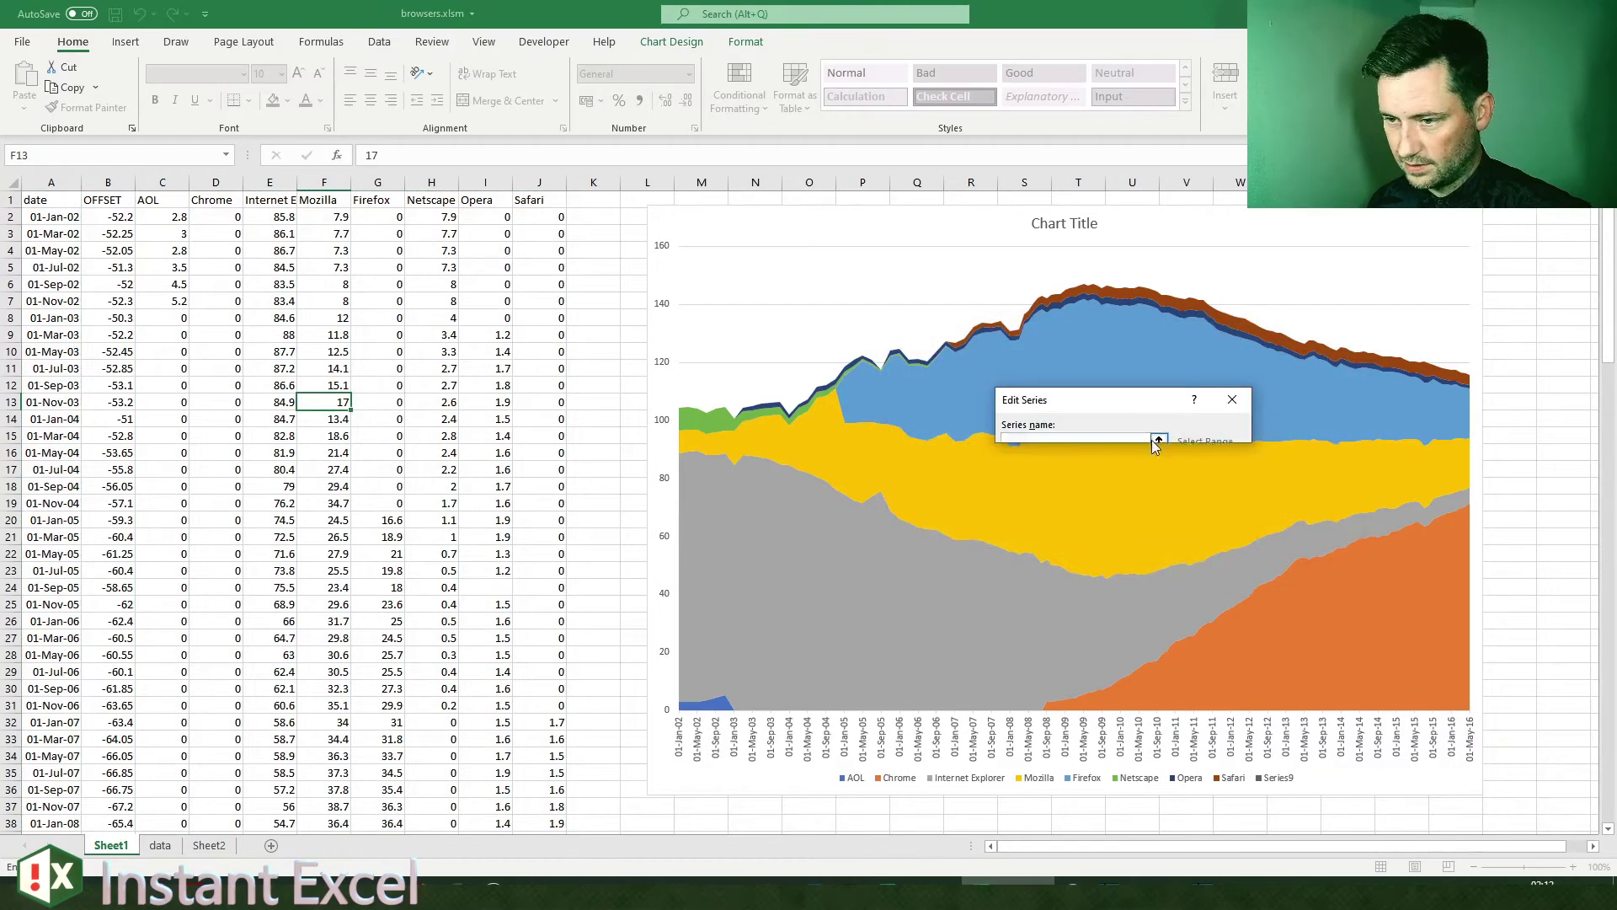
{"action": "left_click", "coordinate": [97, 195]}
{"action": "left_click", "coordinate": [1235, 427]}
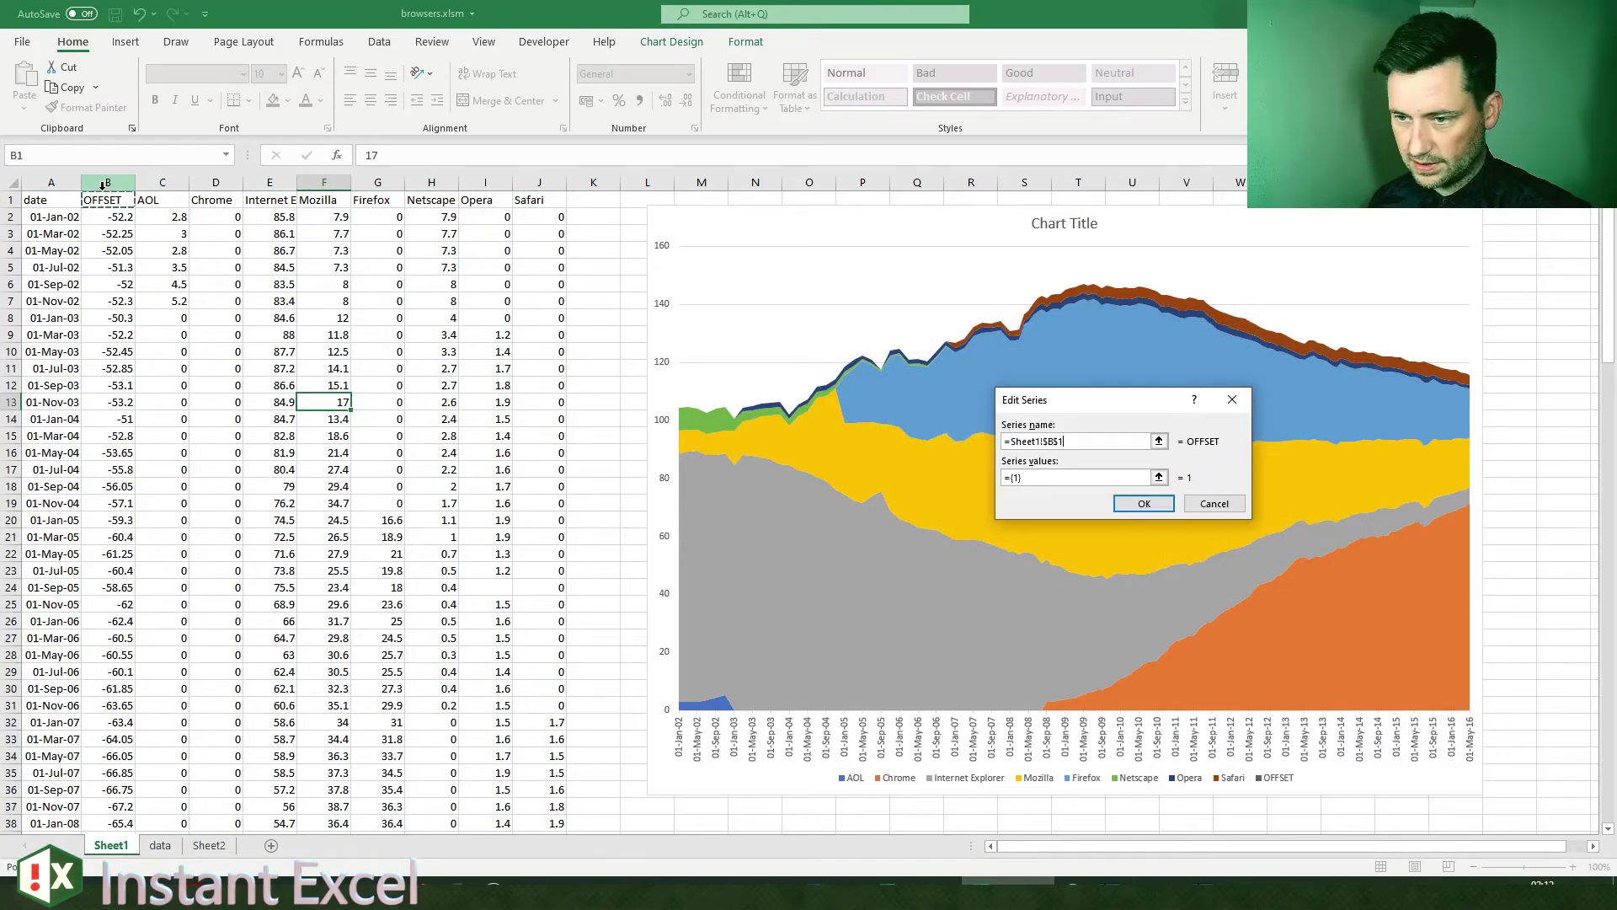
Step: Give the series values B2:B138 and apply it to the chart
{"action": "left_click", "coordinate": [1160, 476]}
{"action": "left_click", "coordinate": [108, 216]}
{"action": "key", "text": "ctrl+shift+Down"}
{"action": "key", "text": "Return"}
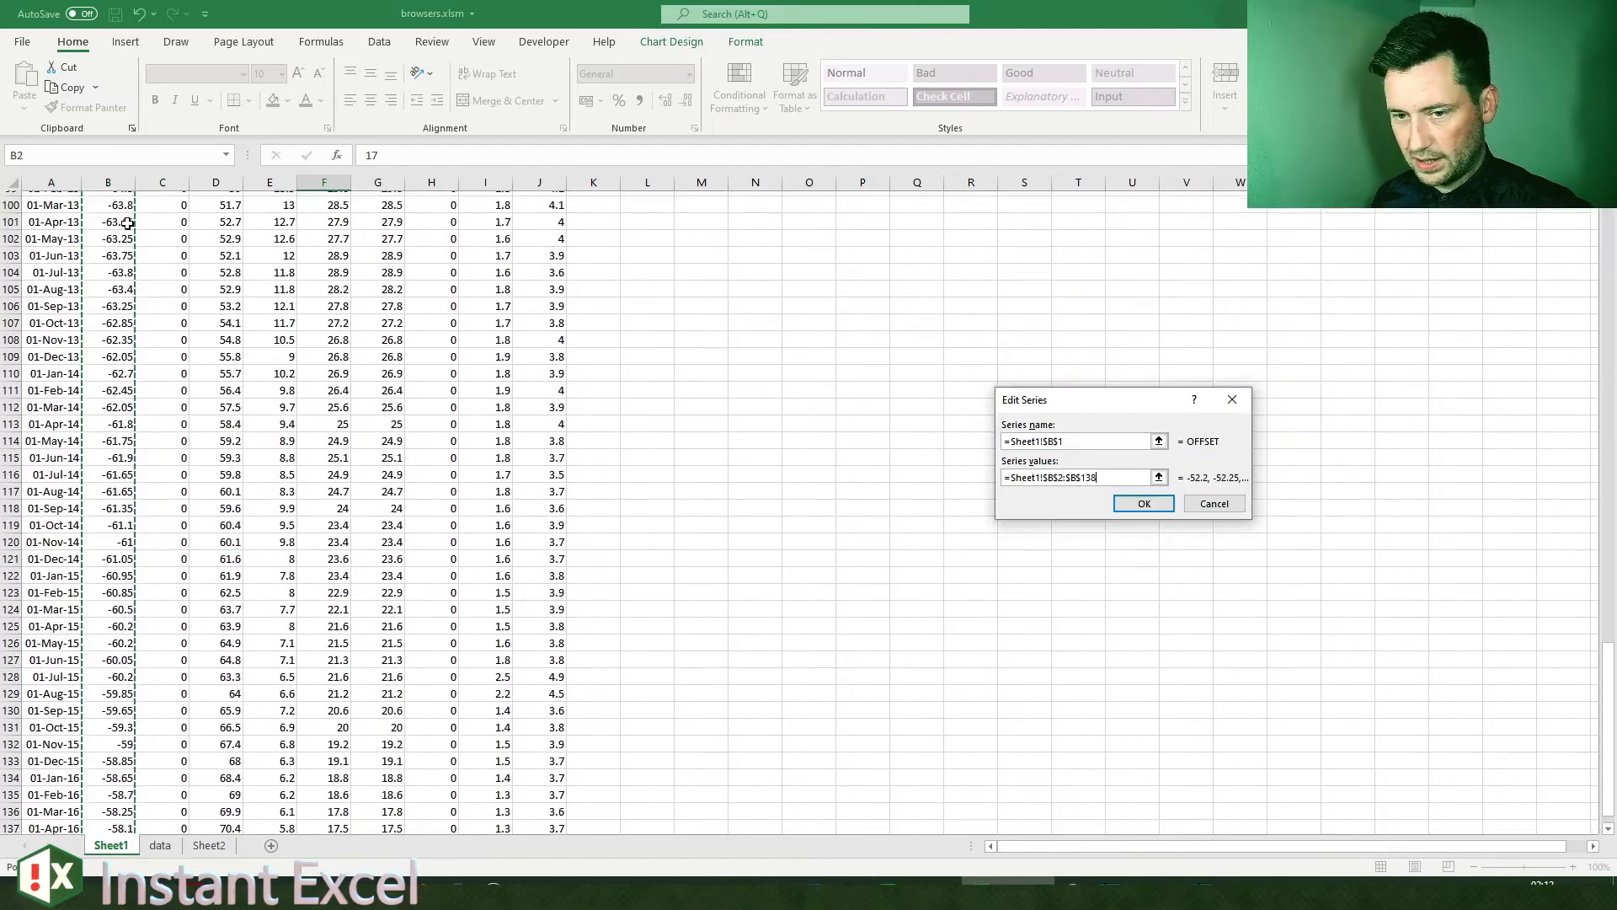
{"action": "left_click", "coordinate": [1133, 503]}
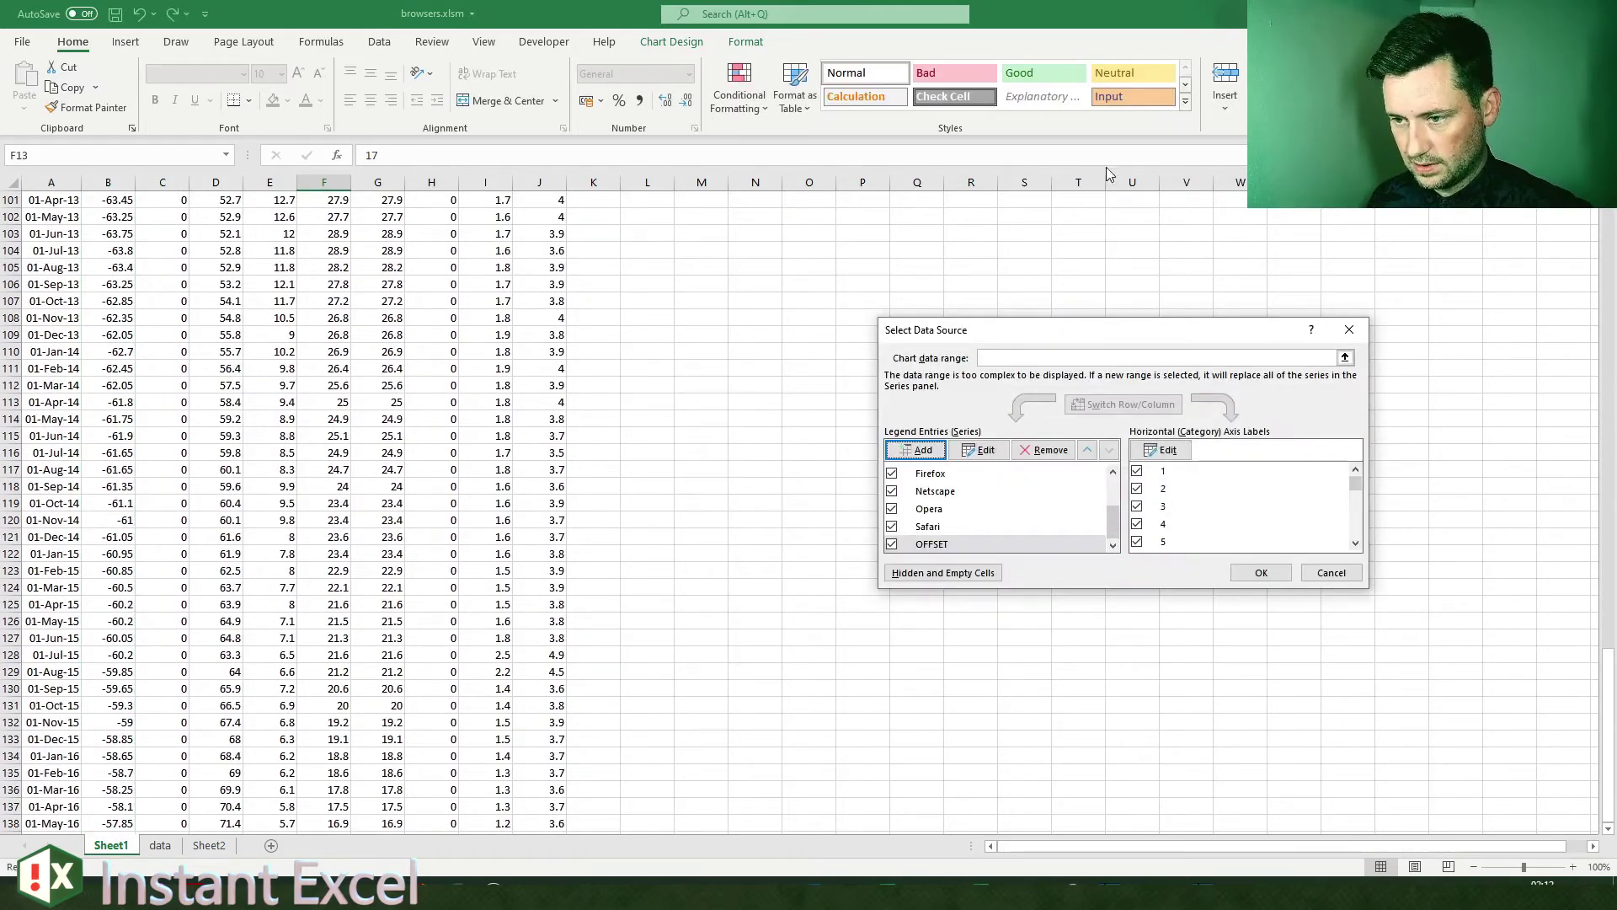
{"action": "left_click", "coordinate": [1261, 573]}
Step: Return to the top of the sheet and select the whole chart area
{"action": "key", "text": "ctrl+Home"}
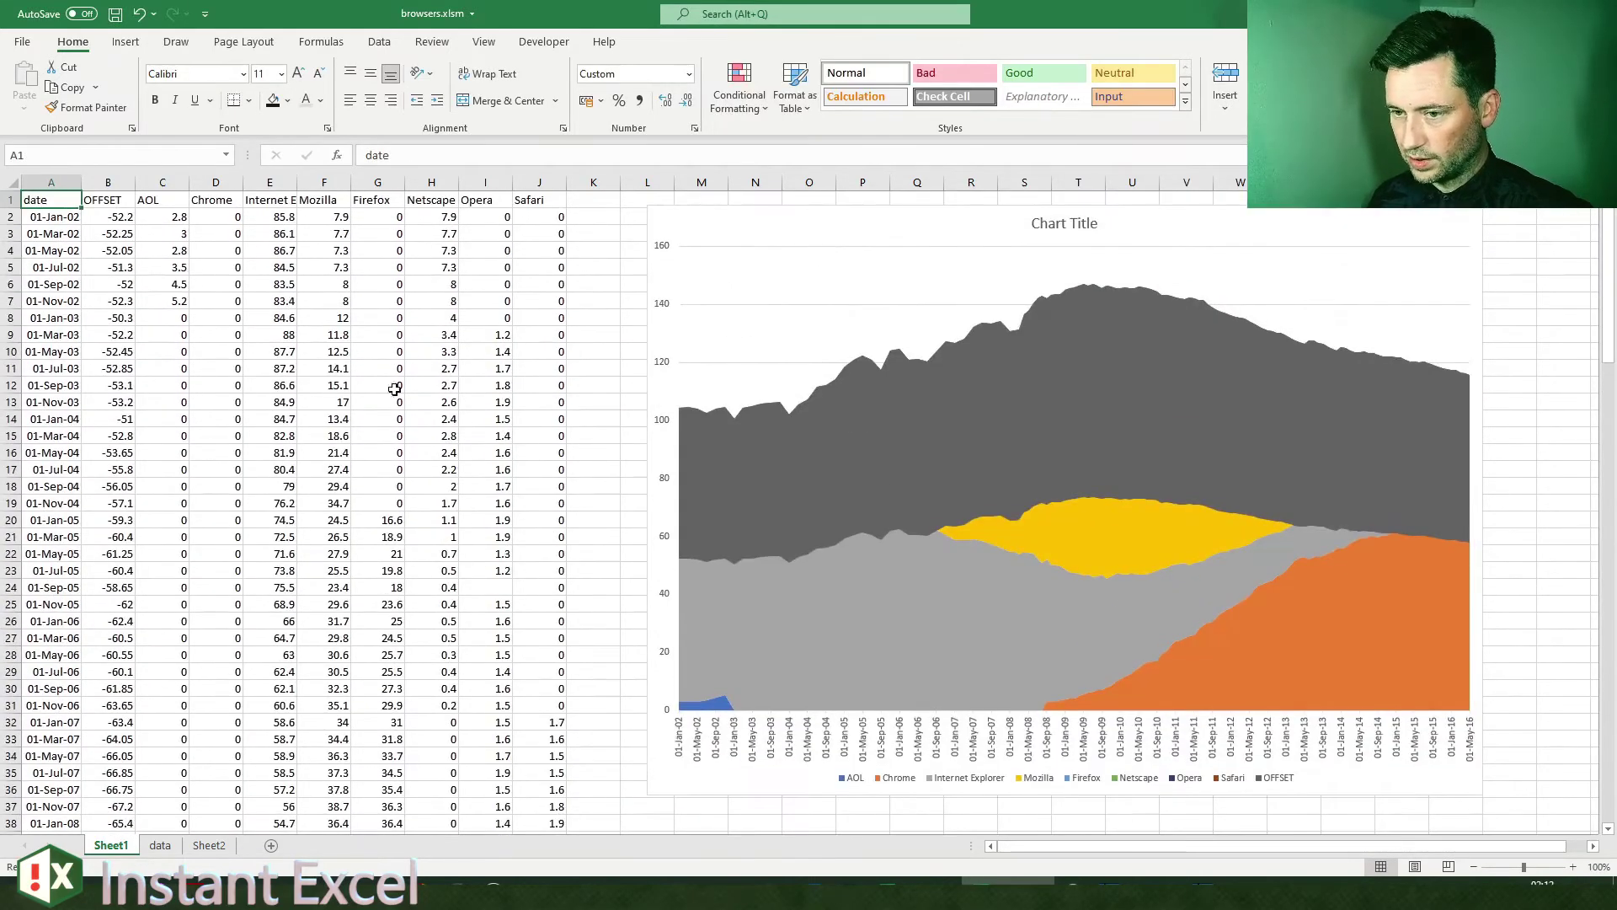
{"action": "left_click", "coordinate": [791, 343]}
{"action": "left_click", "coordinate": [539, 418]}
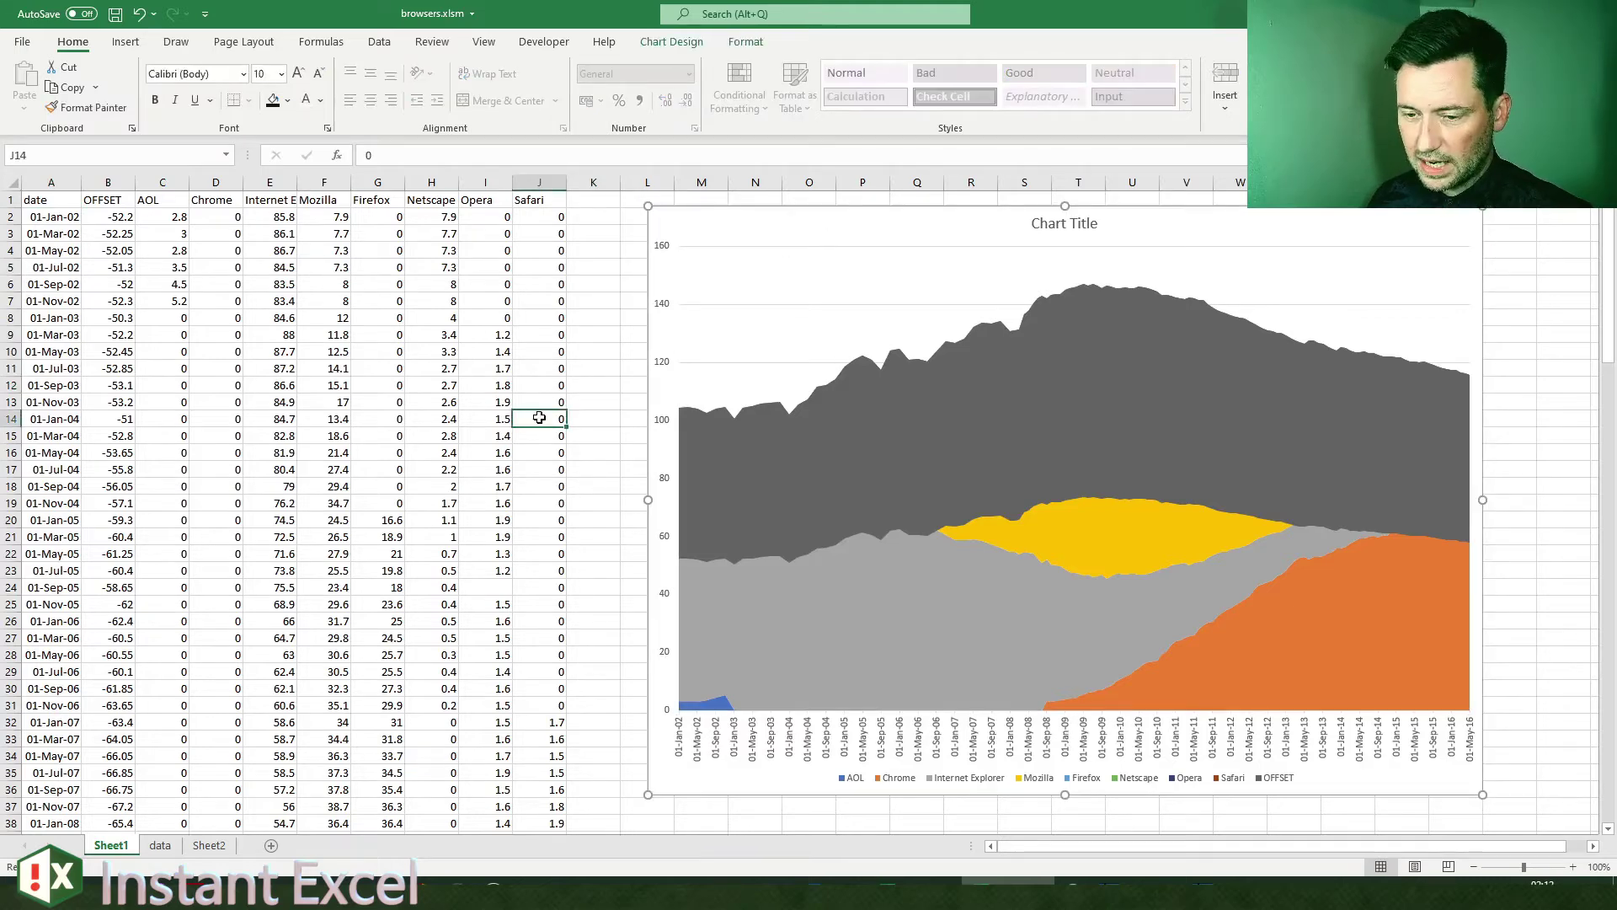
{"action": "left_click", "coordinate": [755, 358]}
{"action": "left_click", "coordinate": [673, 363]}
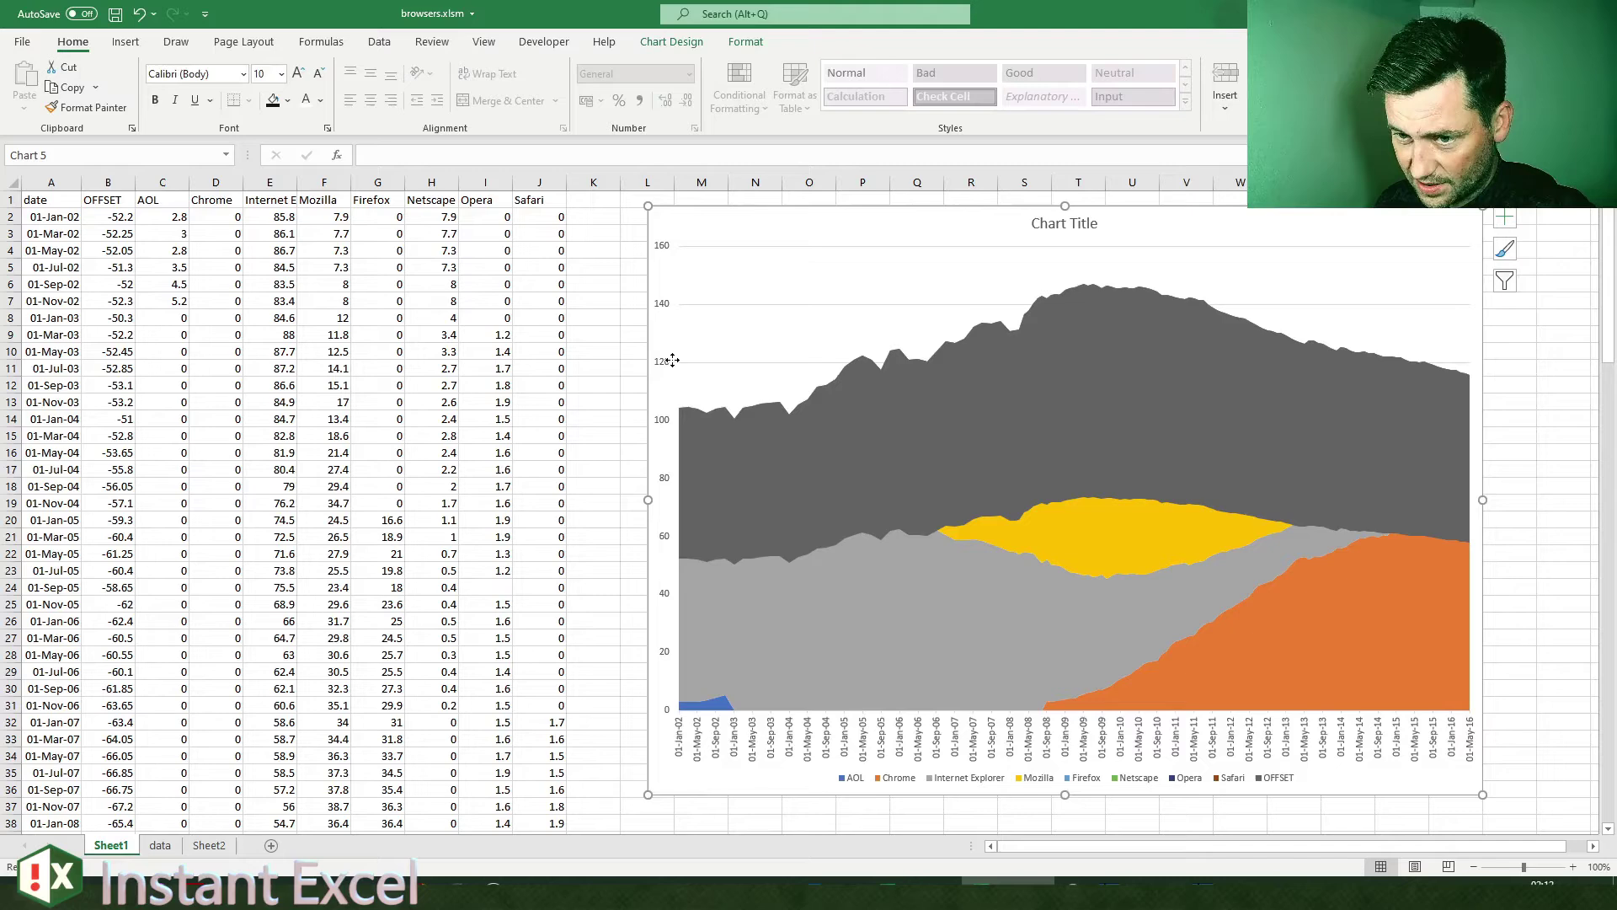
Step: Move the OFFSET series up to first place in the chart's series order
{"action": "right_click", "coordinate": [672, 359]}
{"action": "left_click", "coordinate": [741, 599]}
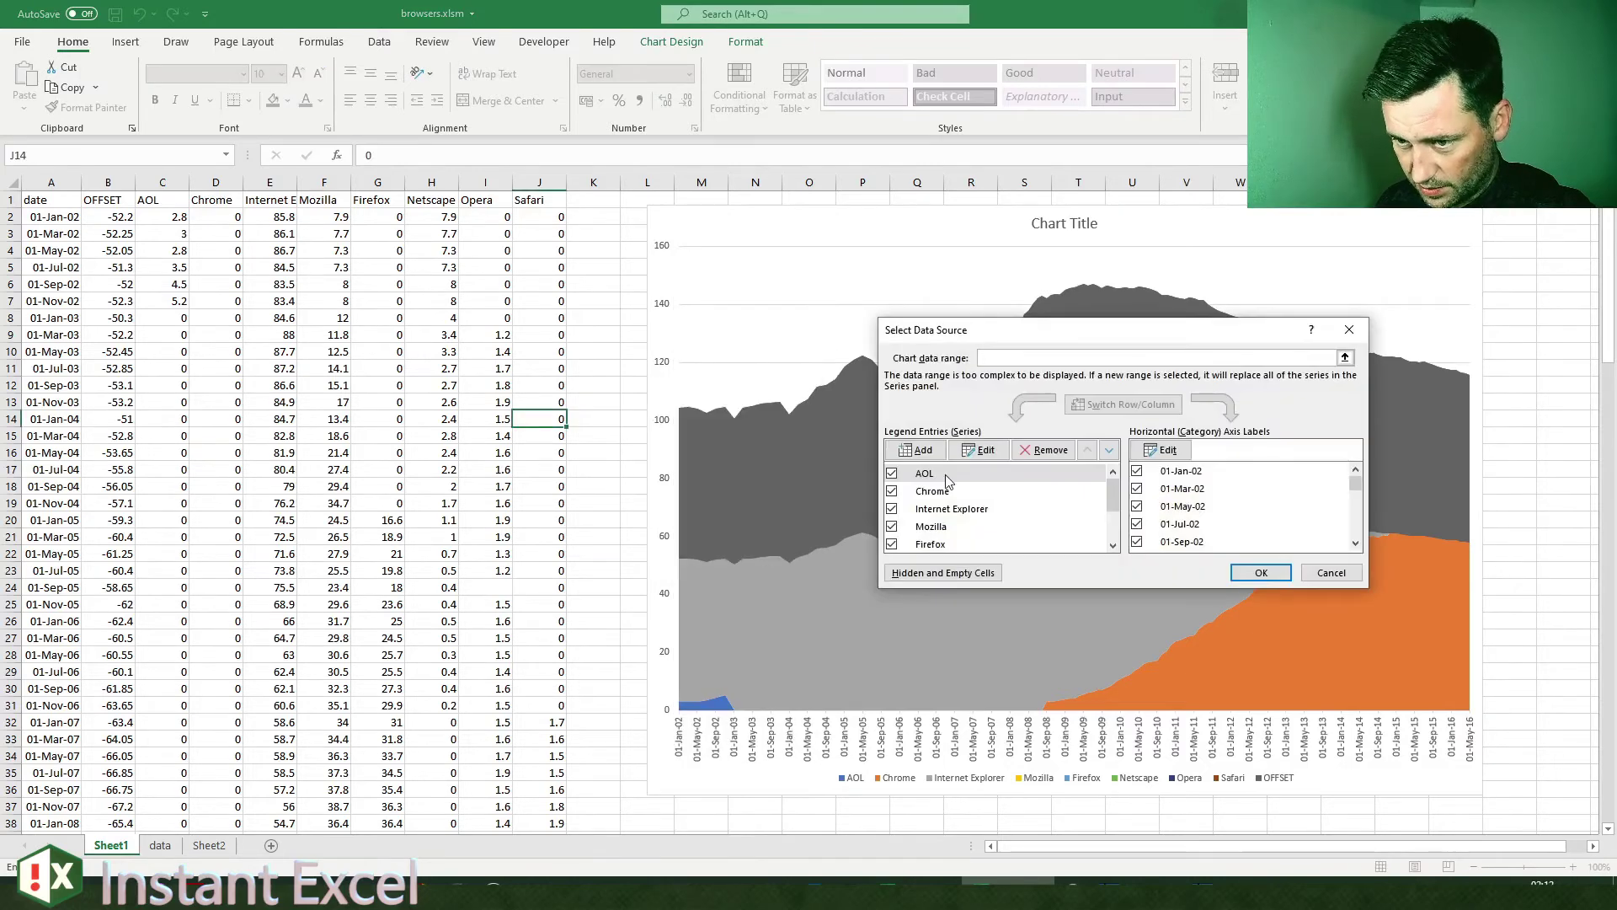
{"action": "scroll", "coordinate": [1112, 497], "scroll_direction": "down", "scroll_amount": 2}
{"action": "left_click", "coordinate": [933, 544]}
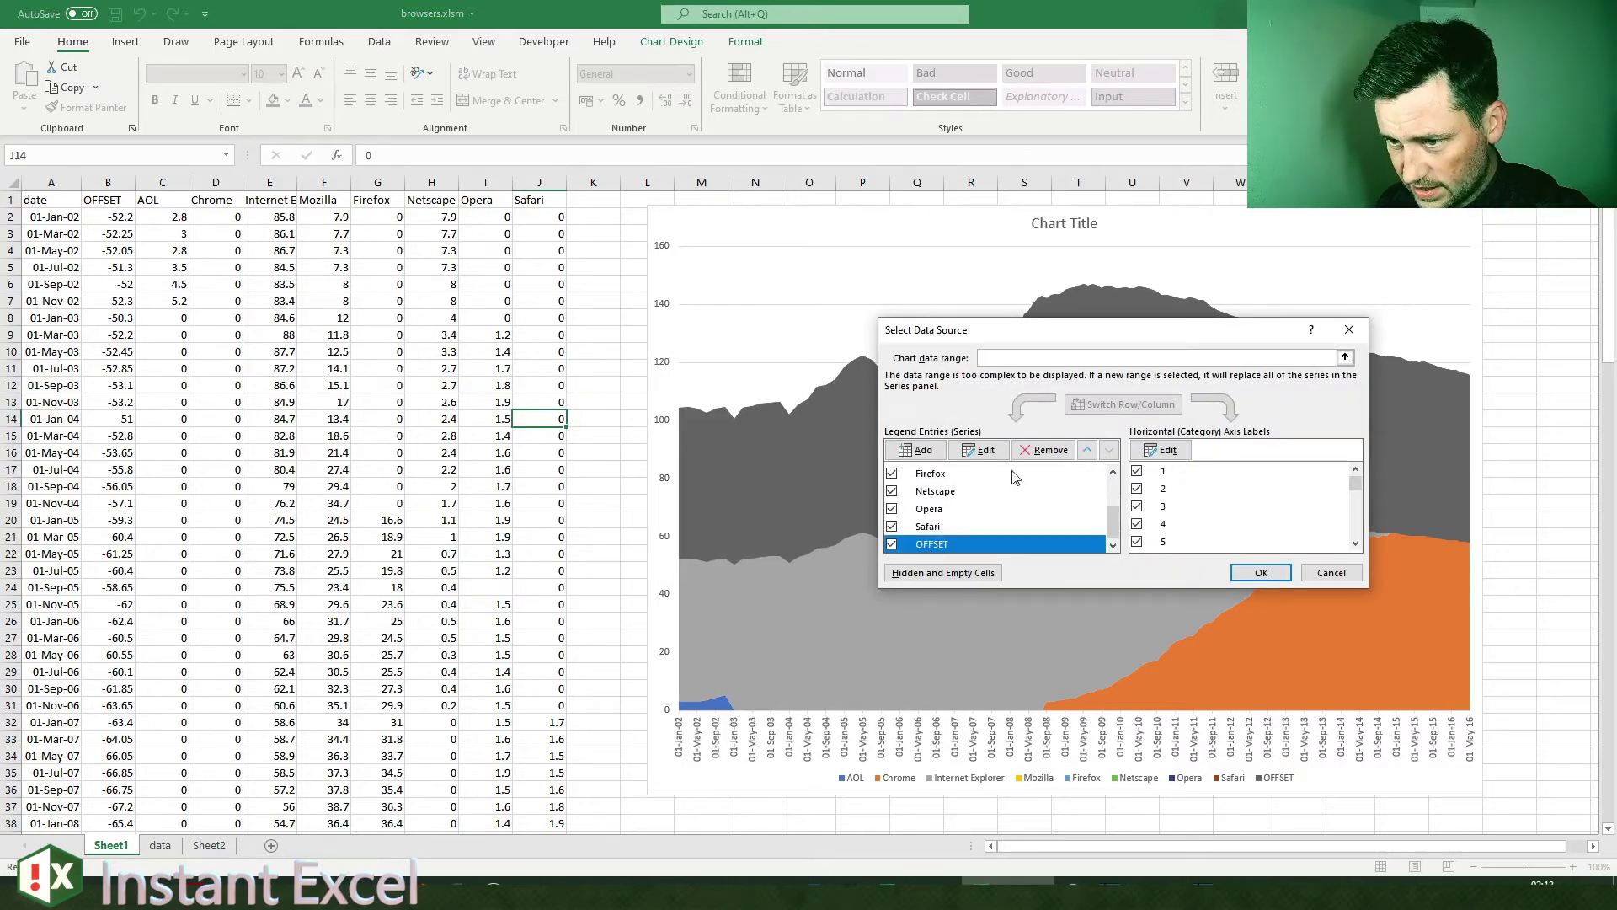
{"action": "left_click", "coordinate": [1088, 452]}
{"action": "left_click", "coordinate": [1088, 451]}
{"action": "left_click", "coordinate": [1088, 451]}
{"action": "left_click", "coordinate": [1088, 451]}
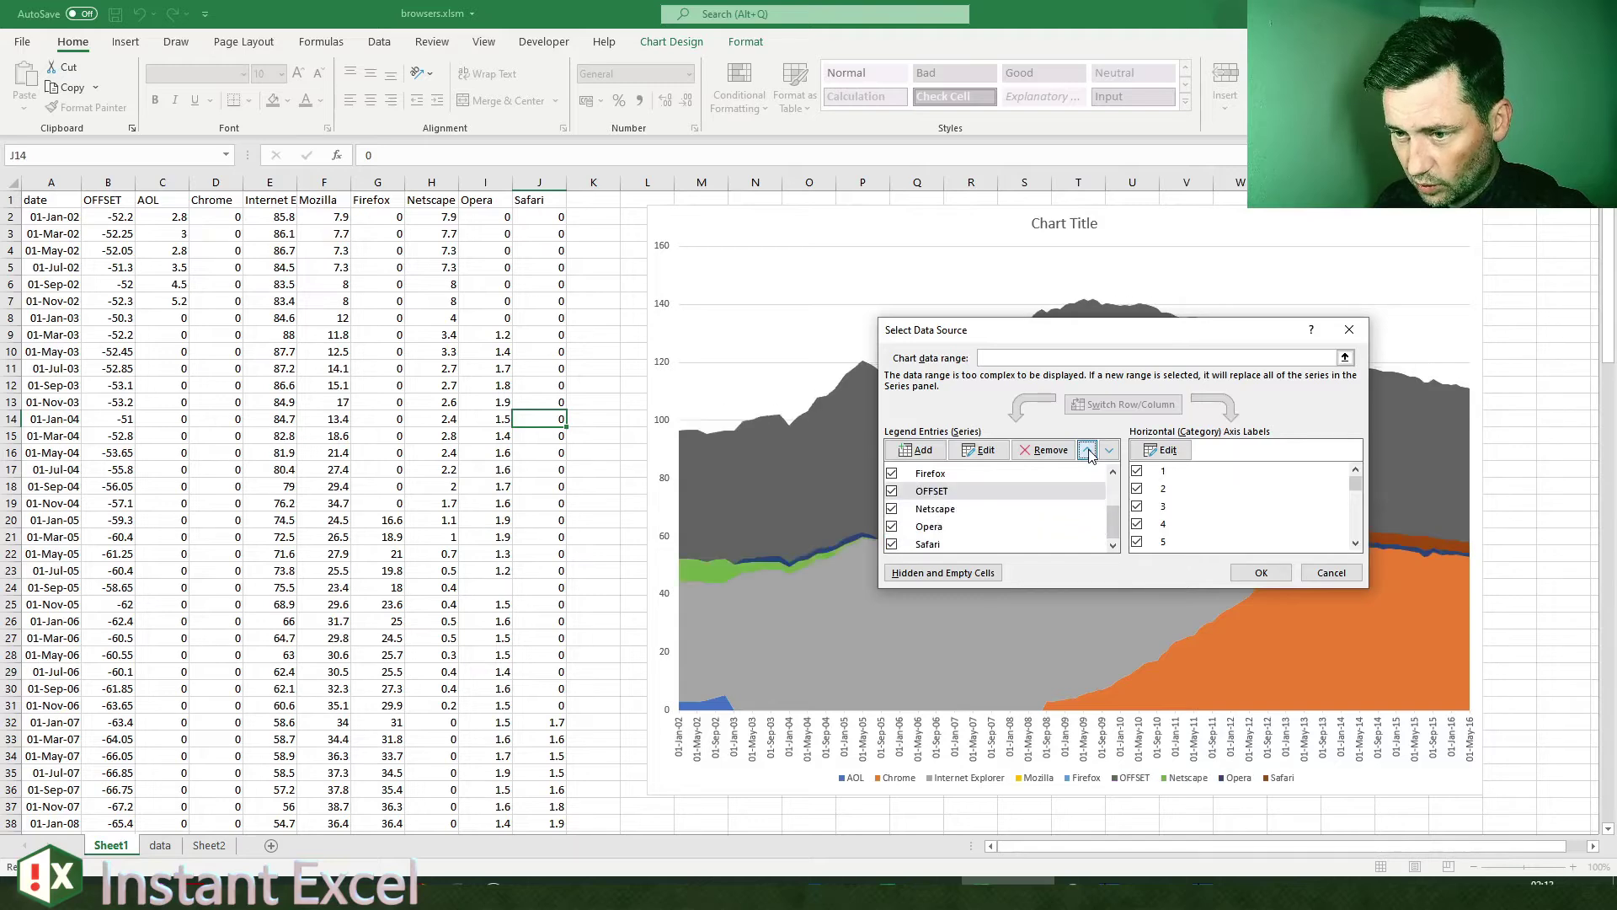
{"action": "left_click", "coordinate": [1088, 452]}
{"action": "left_click", "coordinate": [1088, 451]}
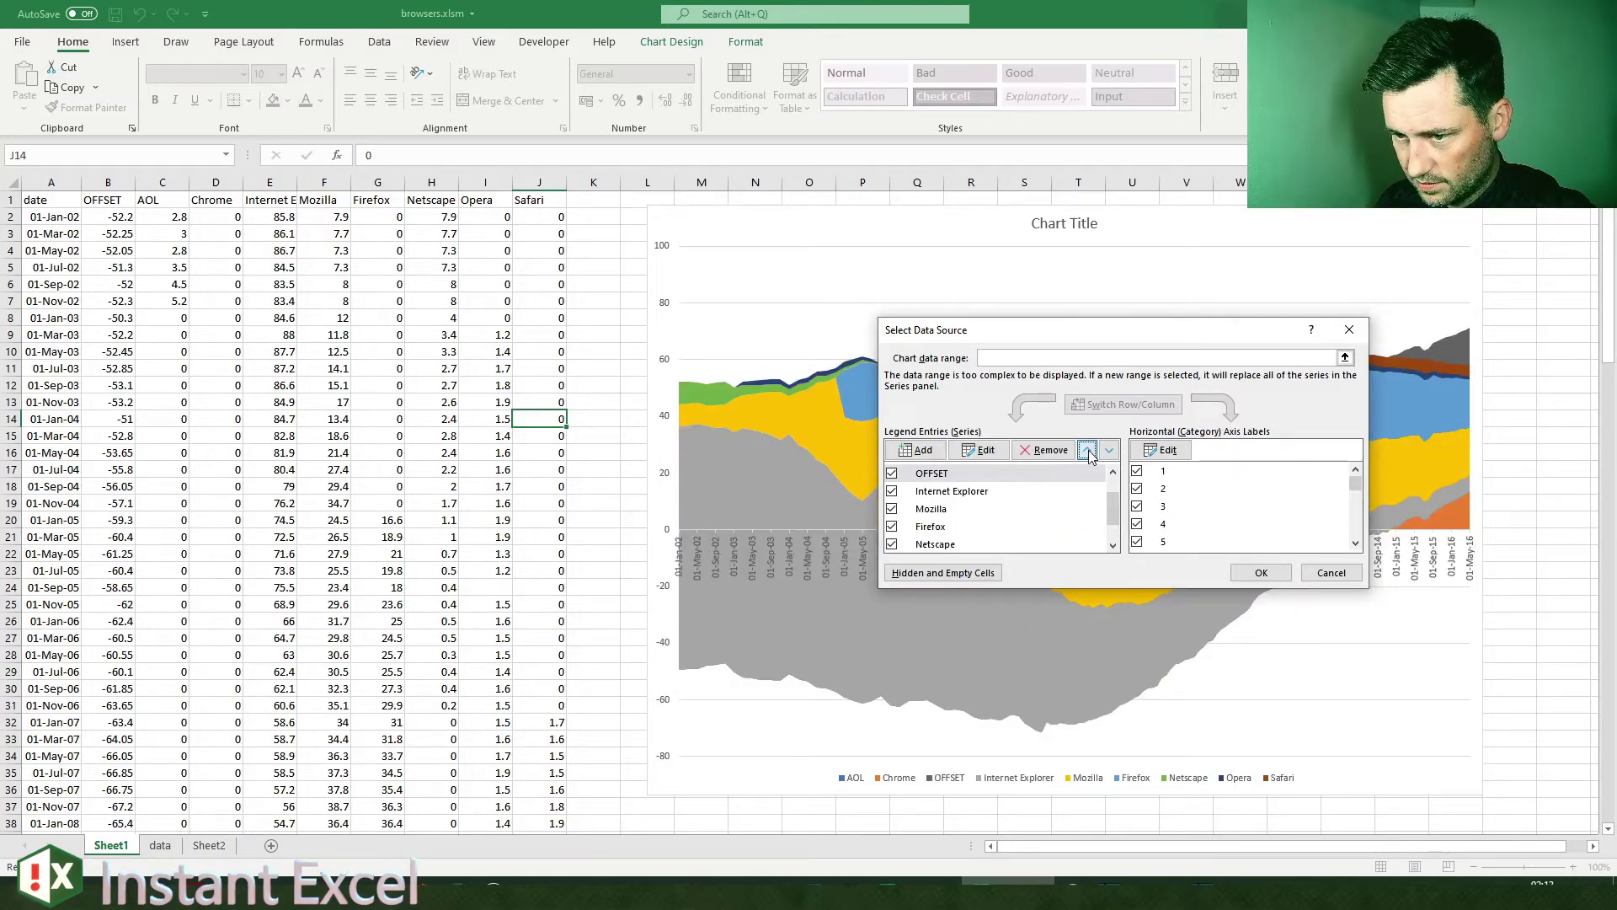
{"action": "left_click", "coordinate": [1088, 451]}
{"action": "left_click", "coordinate": [1088, 450]}
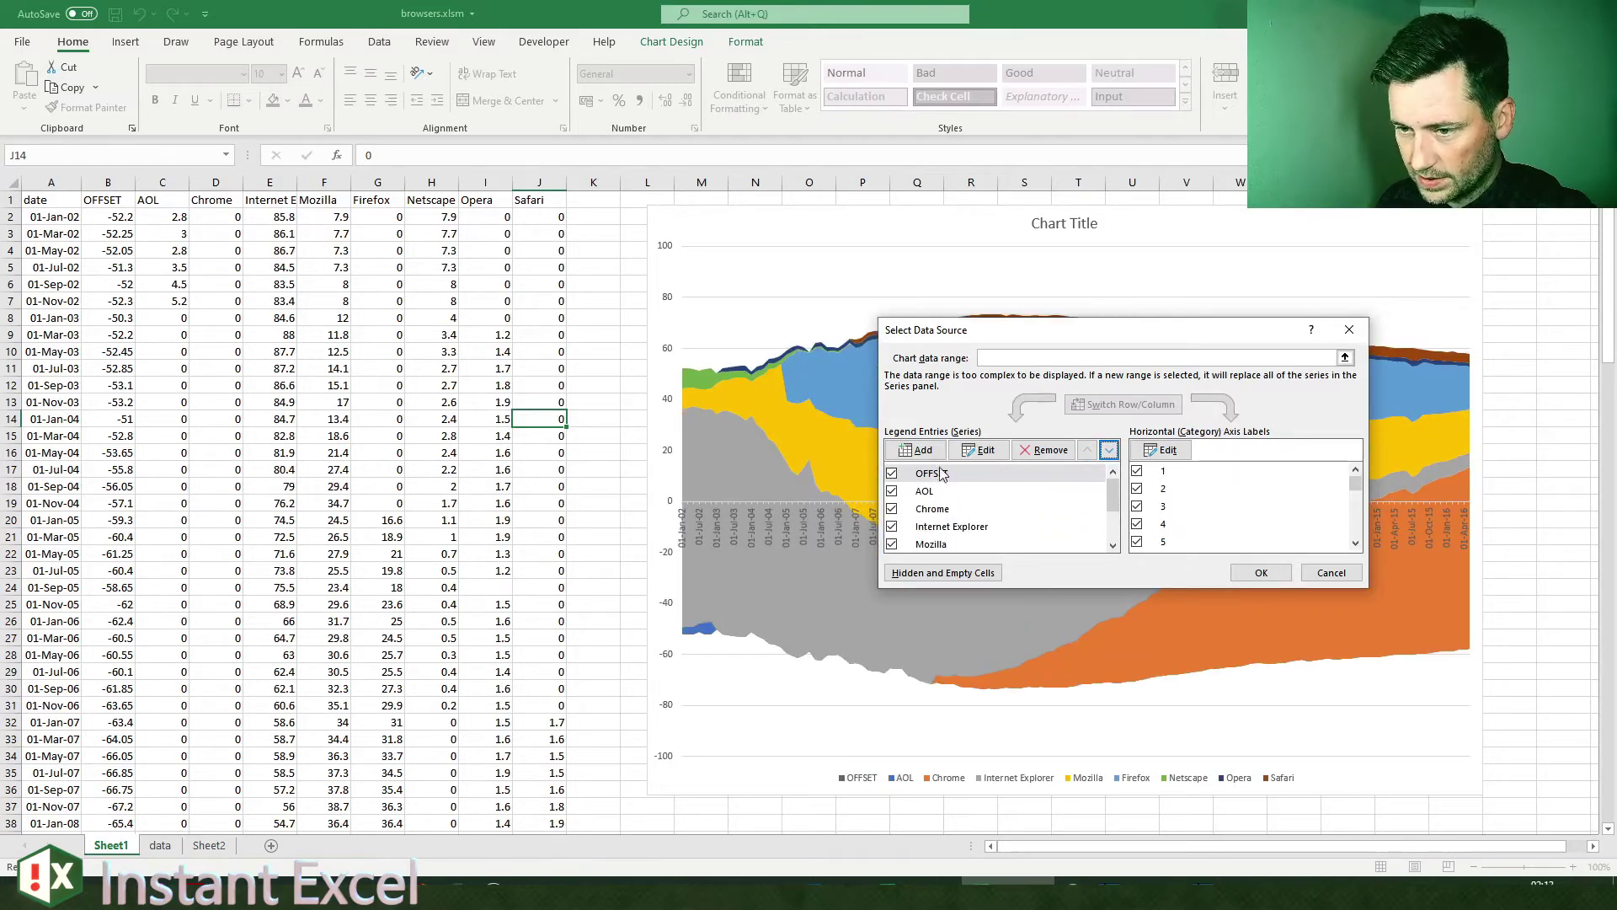
{"action": "left_click", "coordinate": [1263, 575]}
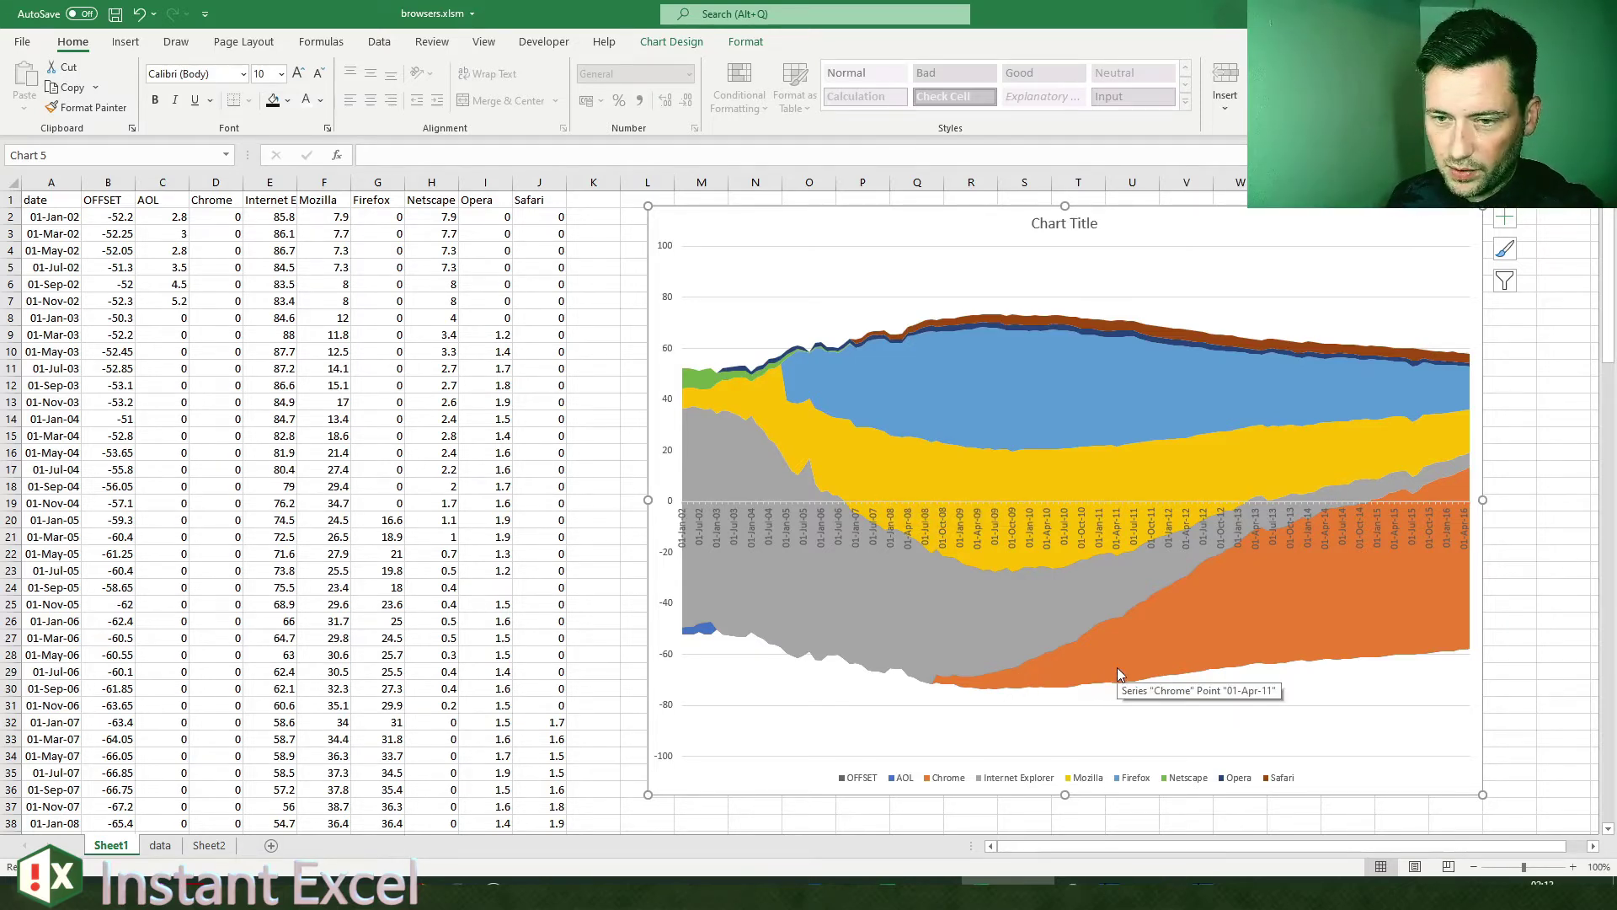
Step: Set the chart data range to the full table A1:J138
{"action": "right_click", "coordinate": [1072, 426]}
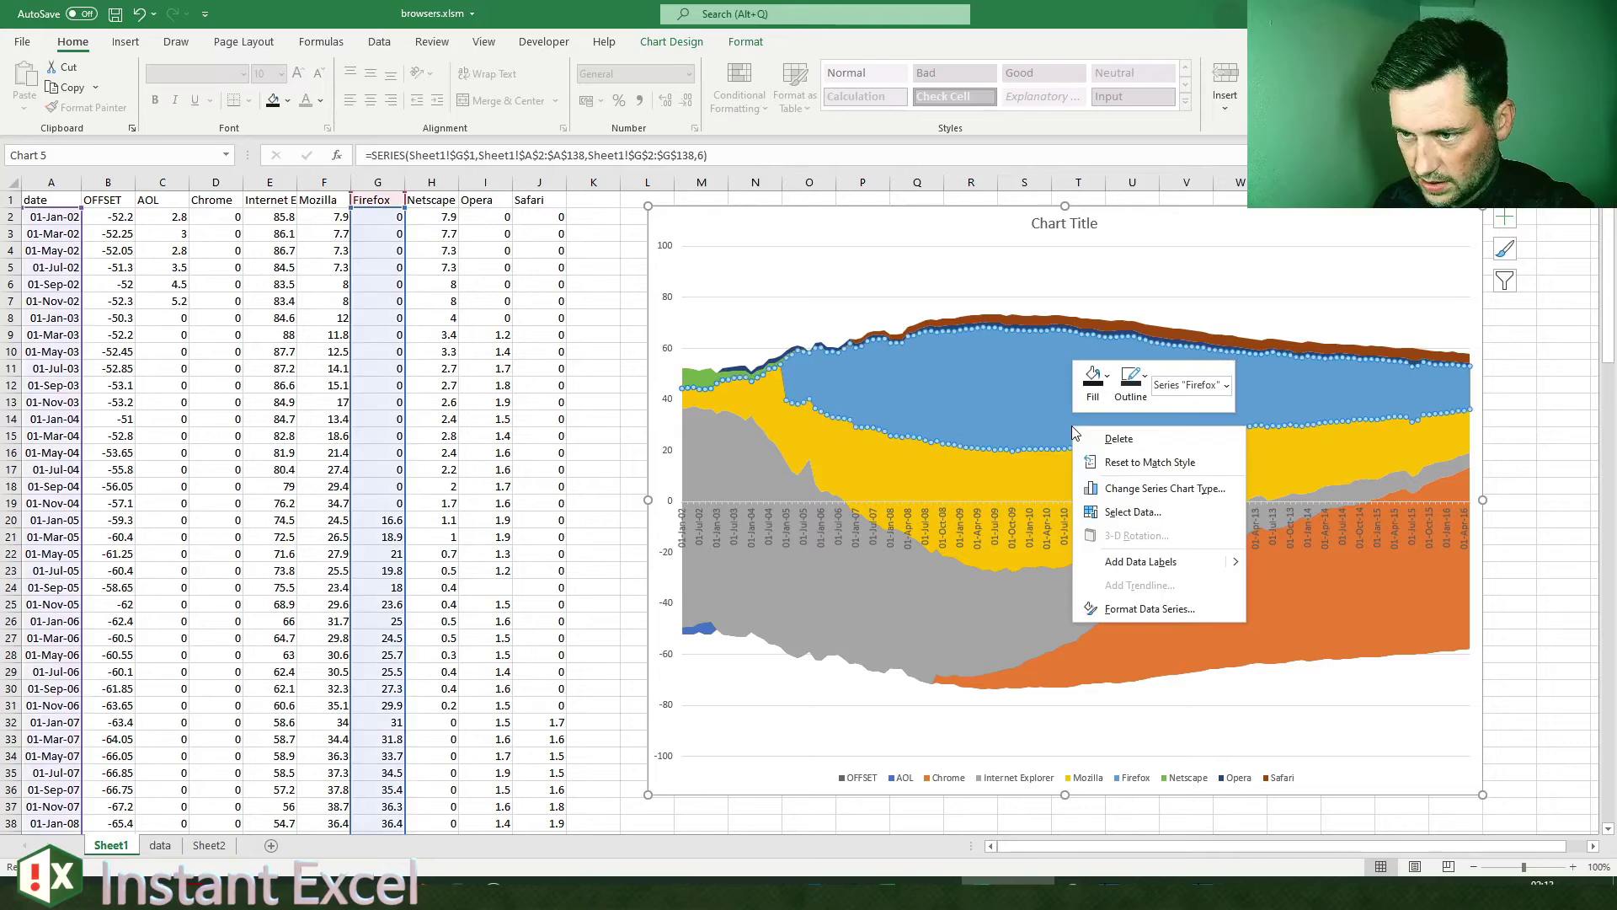
{"action": "right_click", "coordinate": [841, 246]}
{"action": "left_click", "coordinate": [811, 207]}
{"action": "right_click", "coordinate": [812, 207]}
{"action": "left_click", "coordinate": [530, 260]}
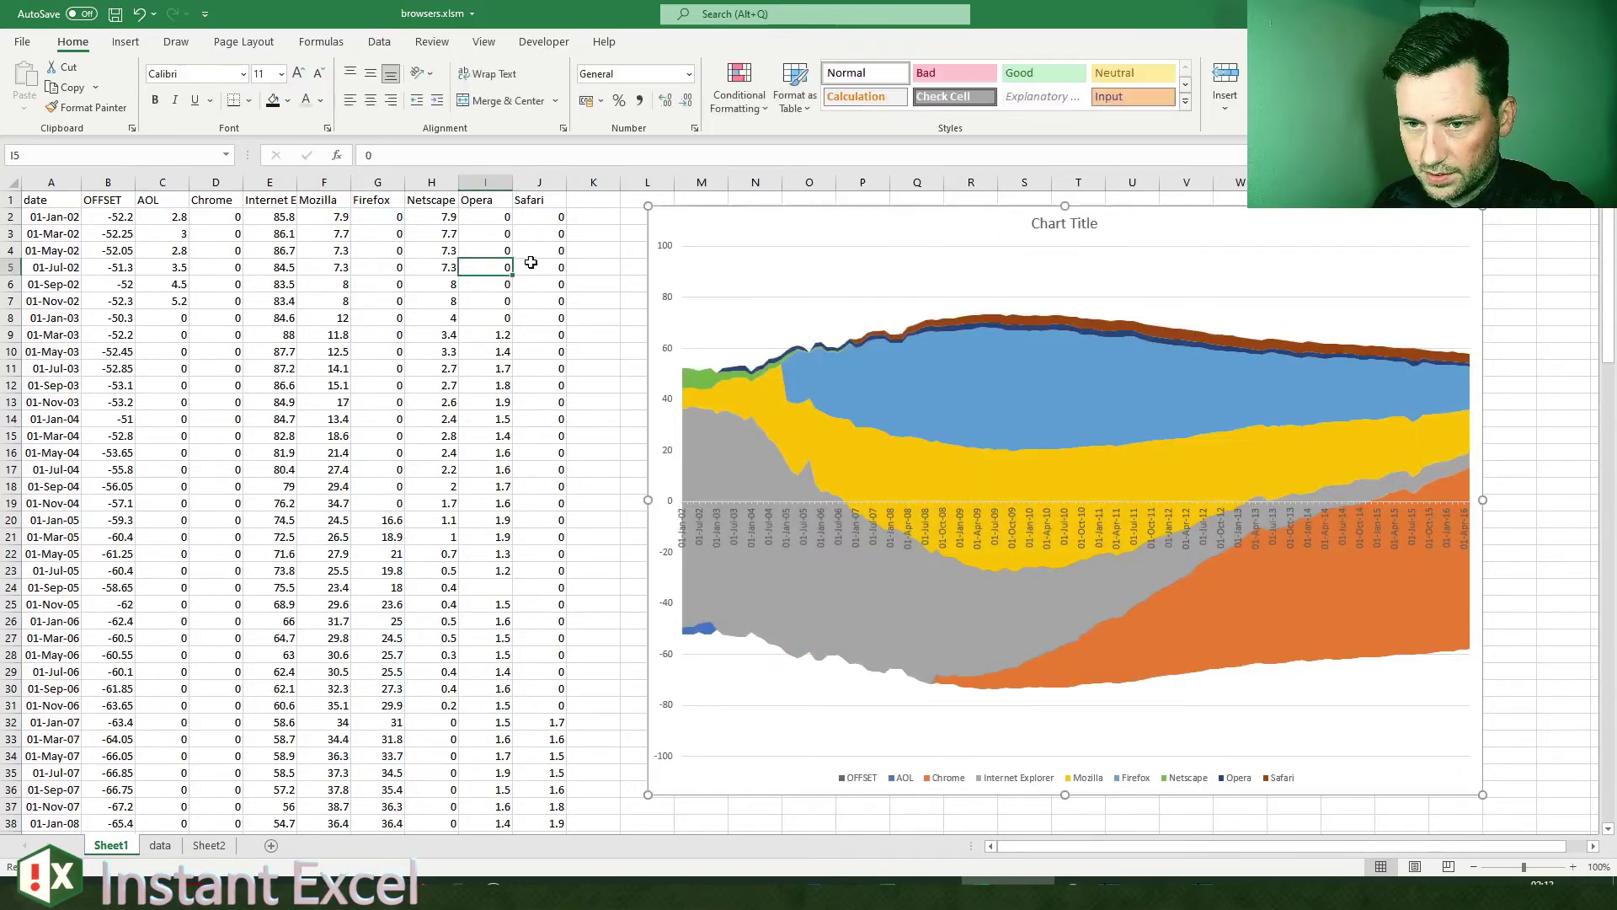
{"action": "left_click", "coordinate": [676, 211]}
{"action": "right_click", "coordinate": [676, 211]}
{"action": "left_click", "coordinate": [753, 428]}
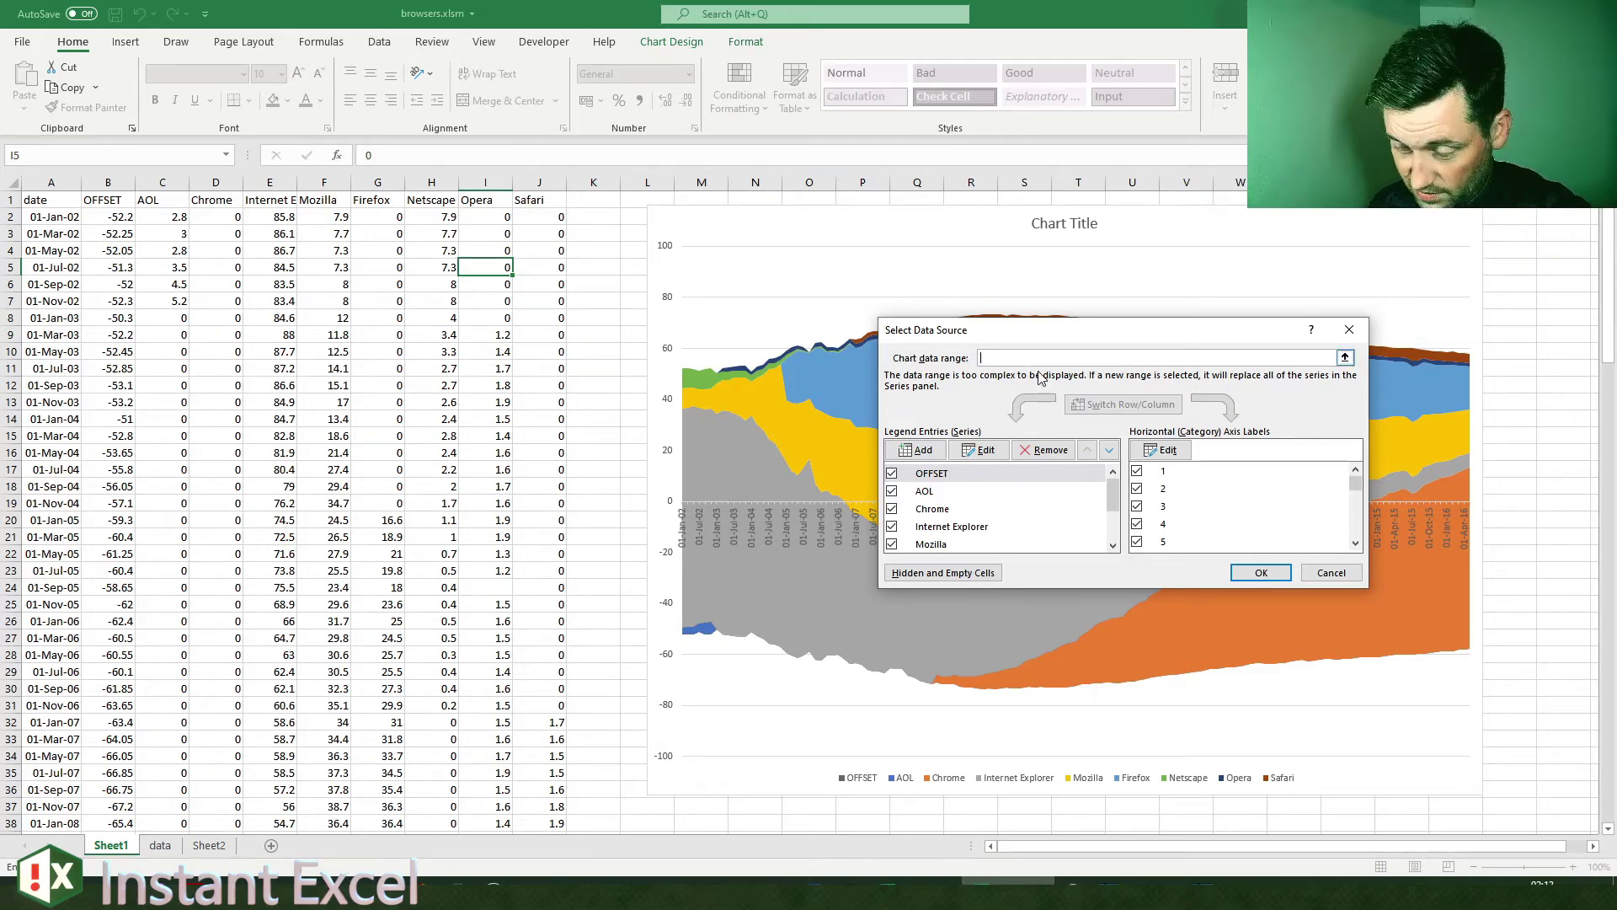
{"action": "left_click", "coordinate": [1345, 357]}
{"action": "left_click_drag", "start_coordinate": [43, 200], "coordinate": [541, 807]}
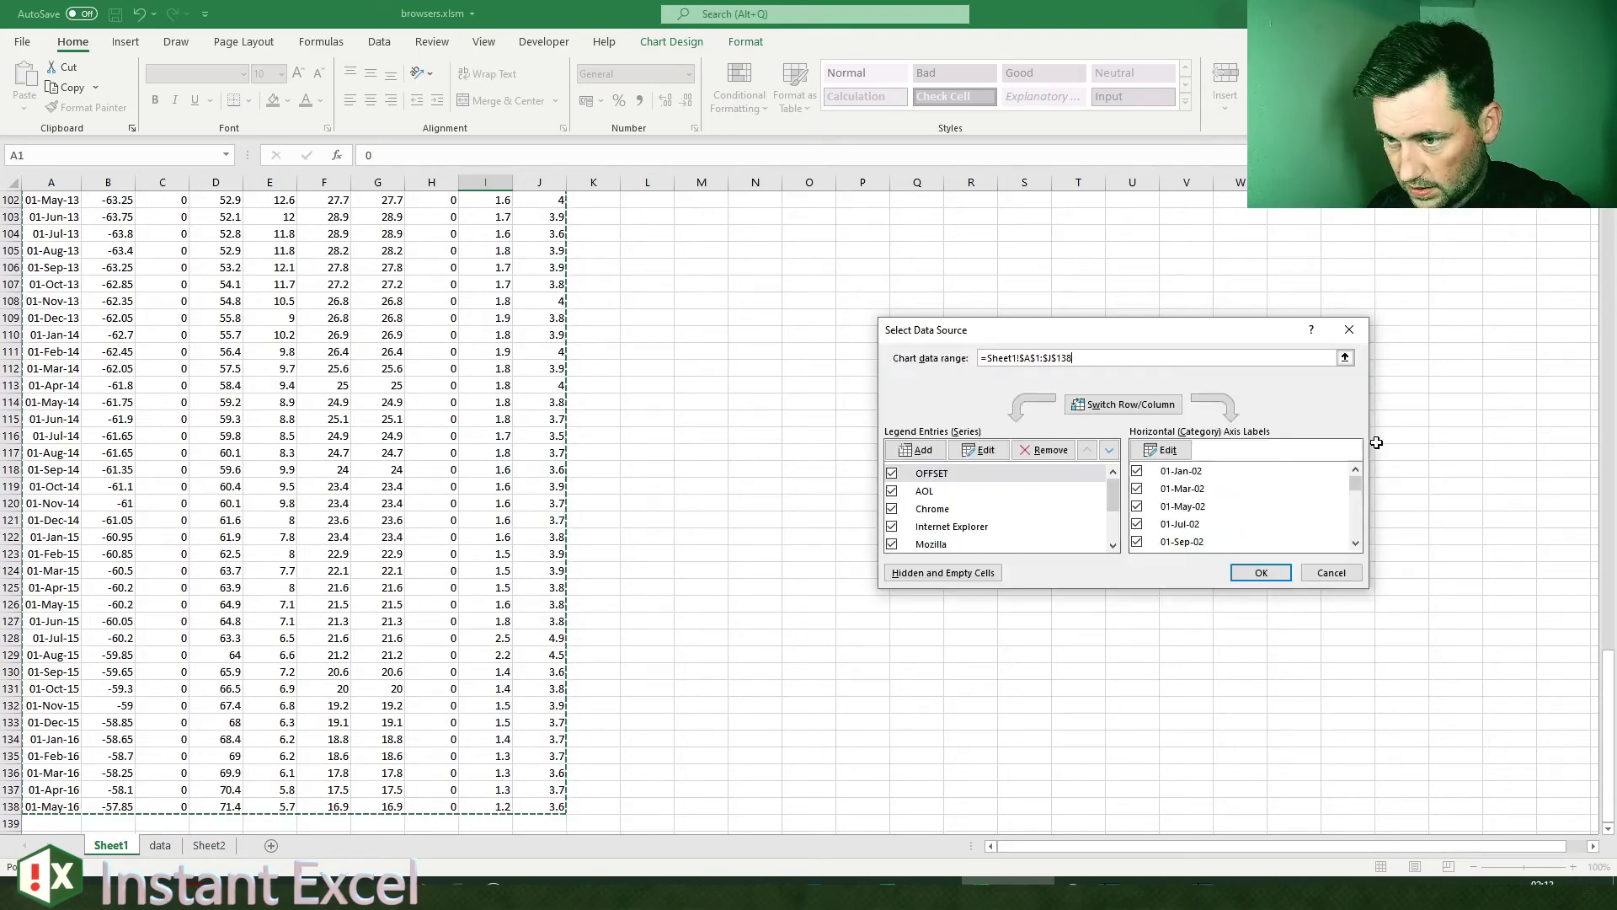
{"action": "left_click", "coordinate": [1259, 573]}
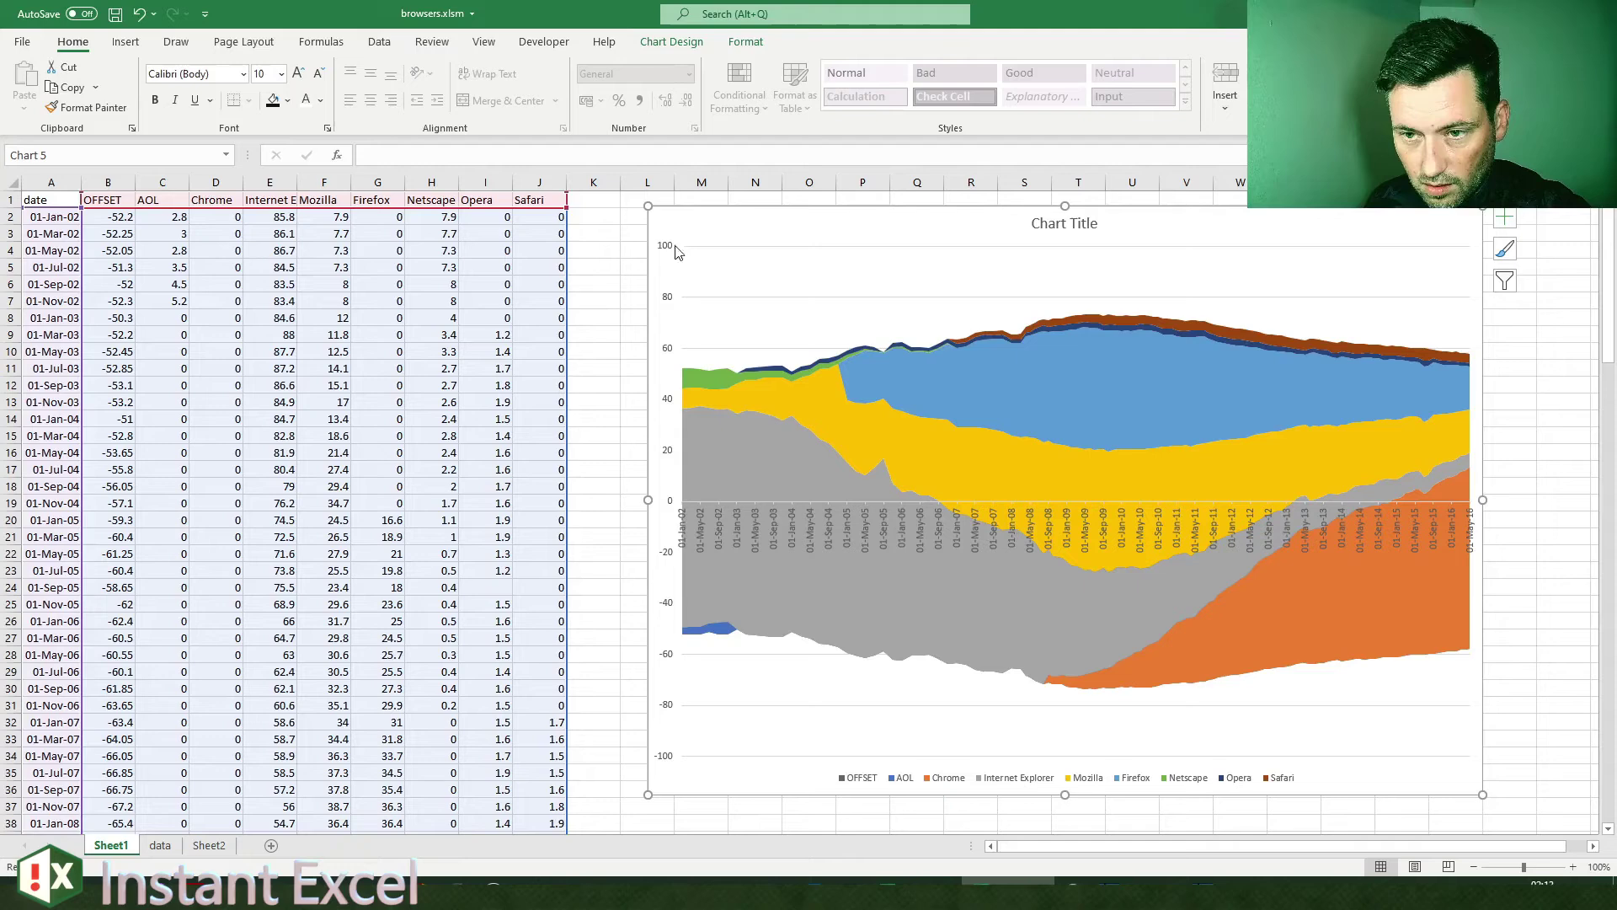
Step: Reopen the chart's data source settings and confirm them unchanged
{"action": "right_click", "coordinate": [703, 212]}
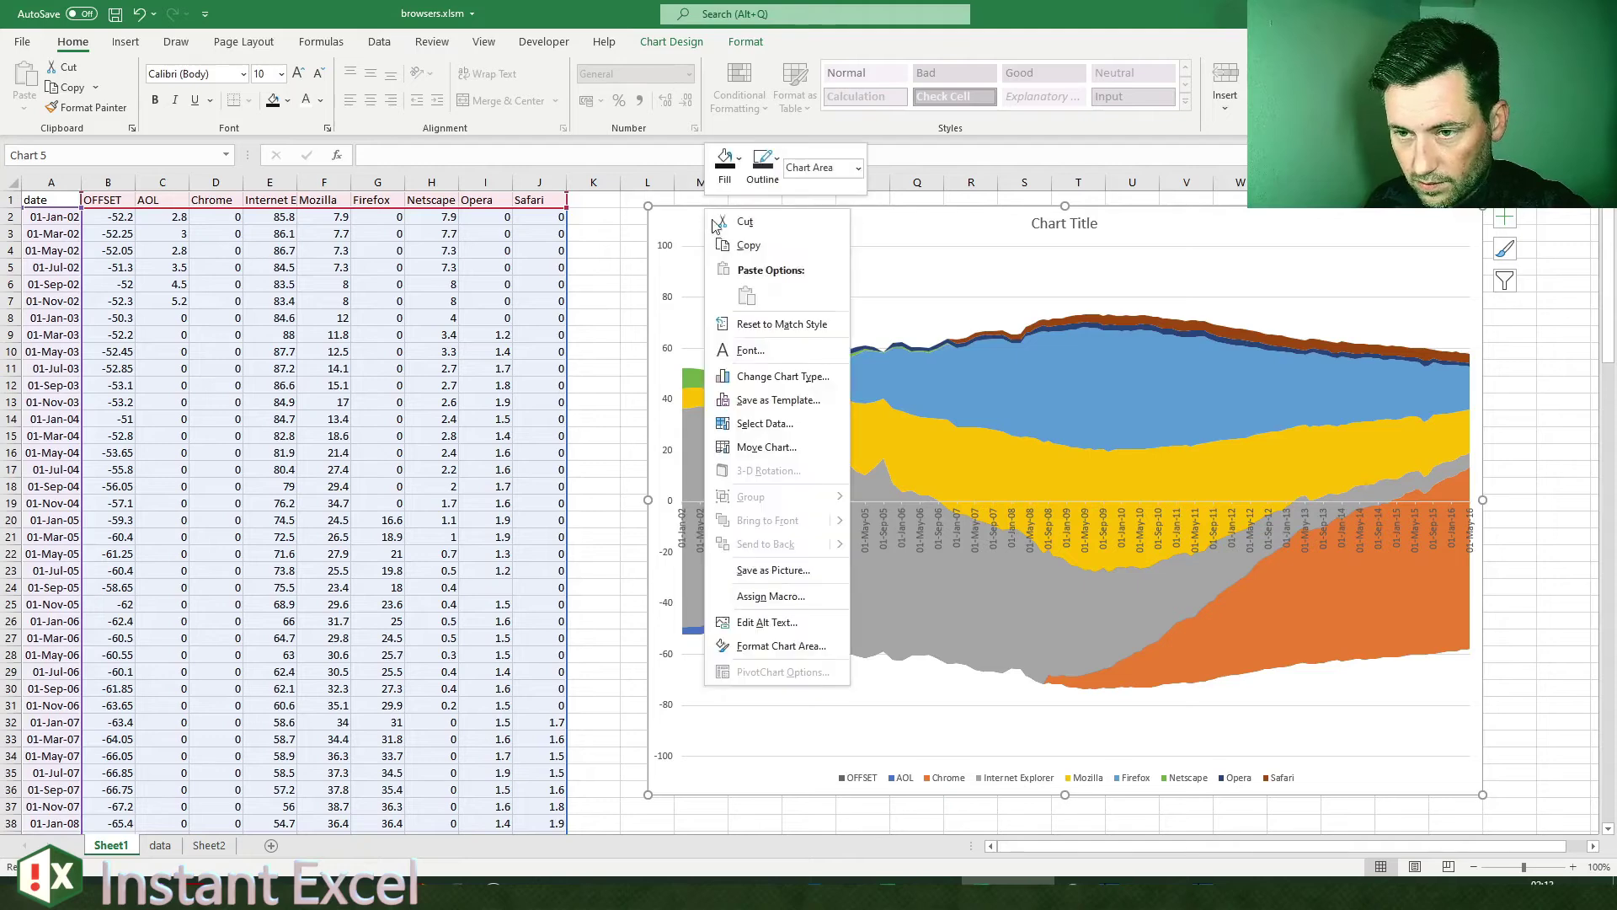
{"action": "left_click", "coordinate": [779, 425]}
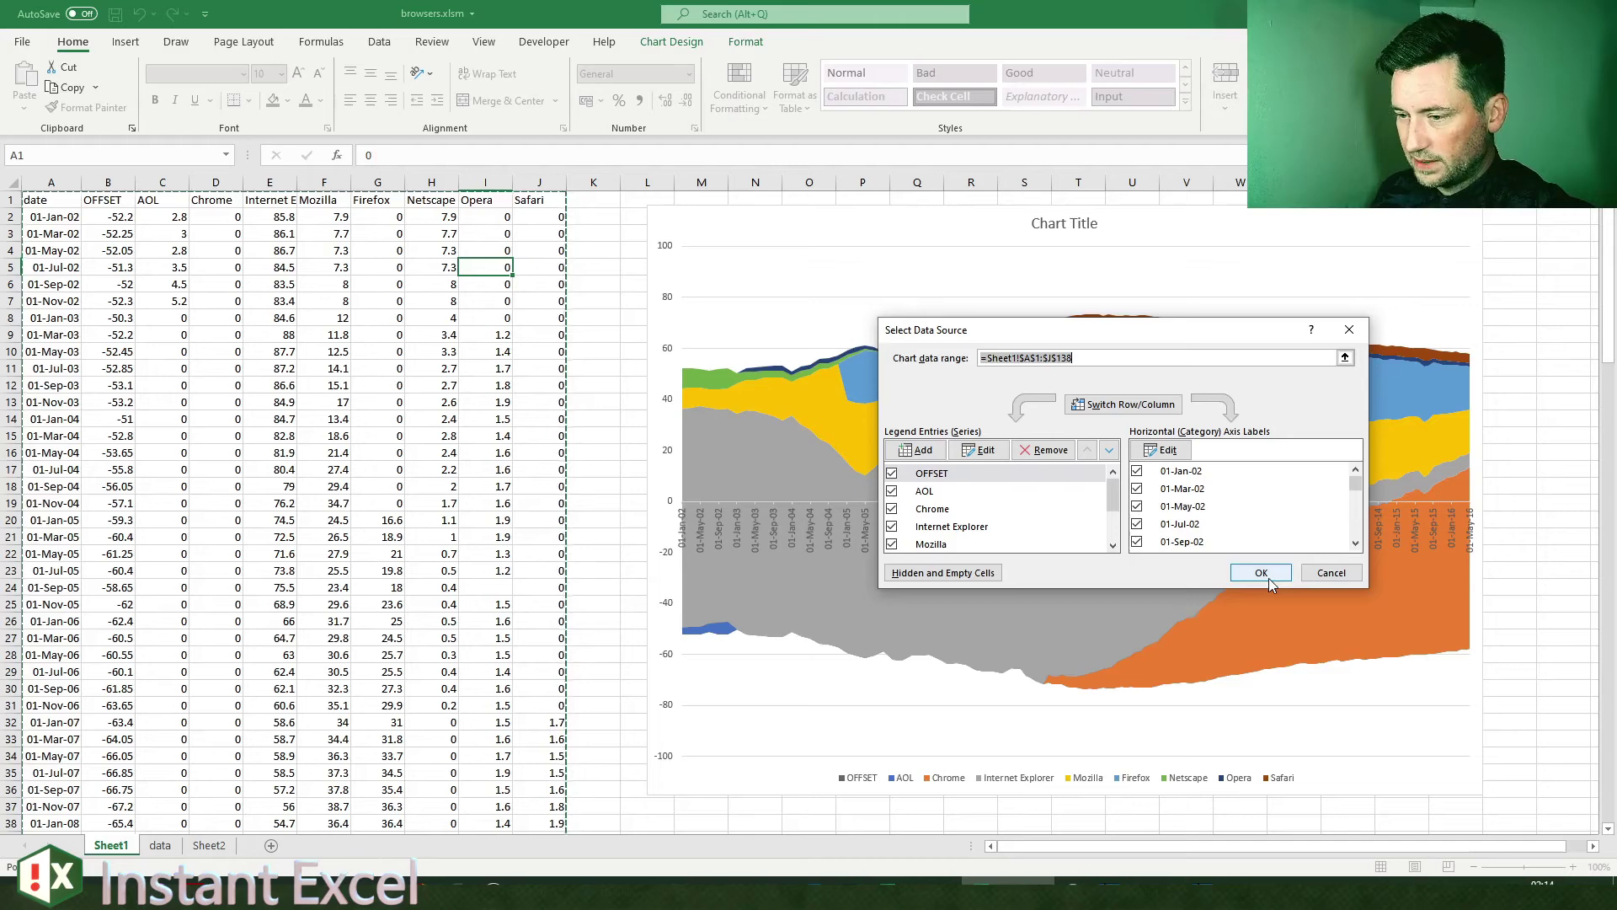
{"action": "left_click", "coordinate": [1266, 576]}
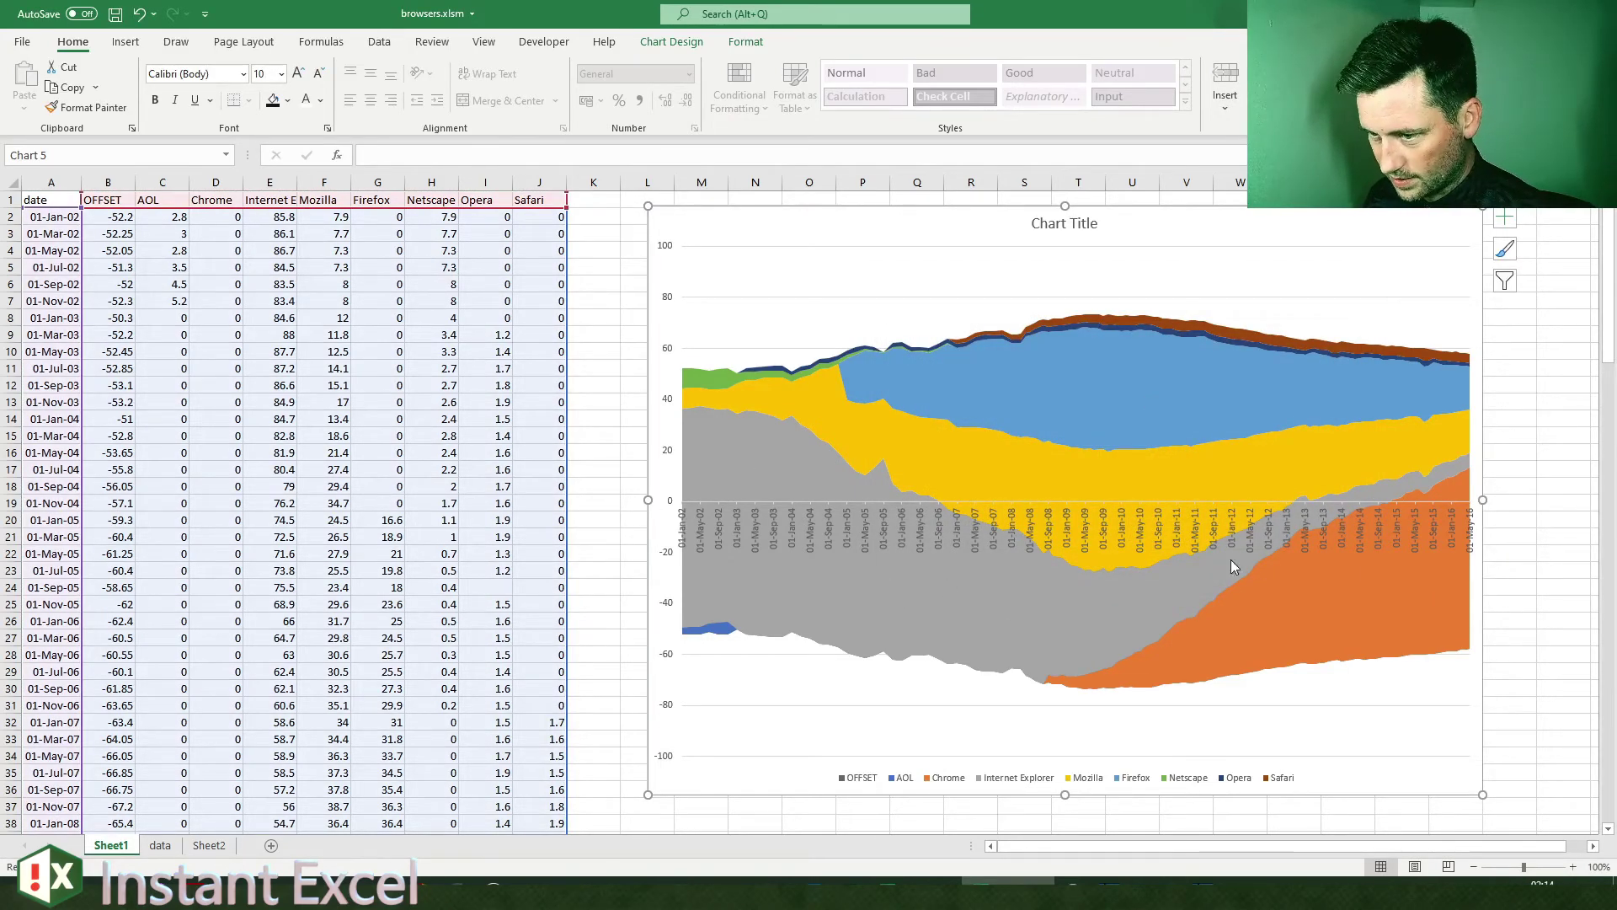
Step: Widen the chart slightly and delete its vertical axis
{"action": "right_click", "coordinate": [1039, 544]}
{"action": "key", "text": "Escape"}
{"action": "left_click_drag", "start_coordinate": [648, 499], "coordinate": [621, 500]}
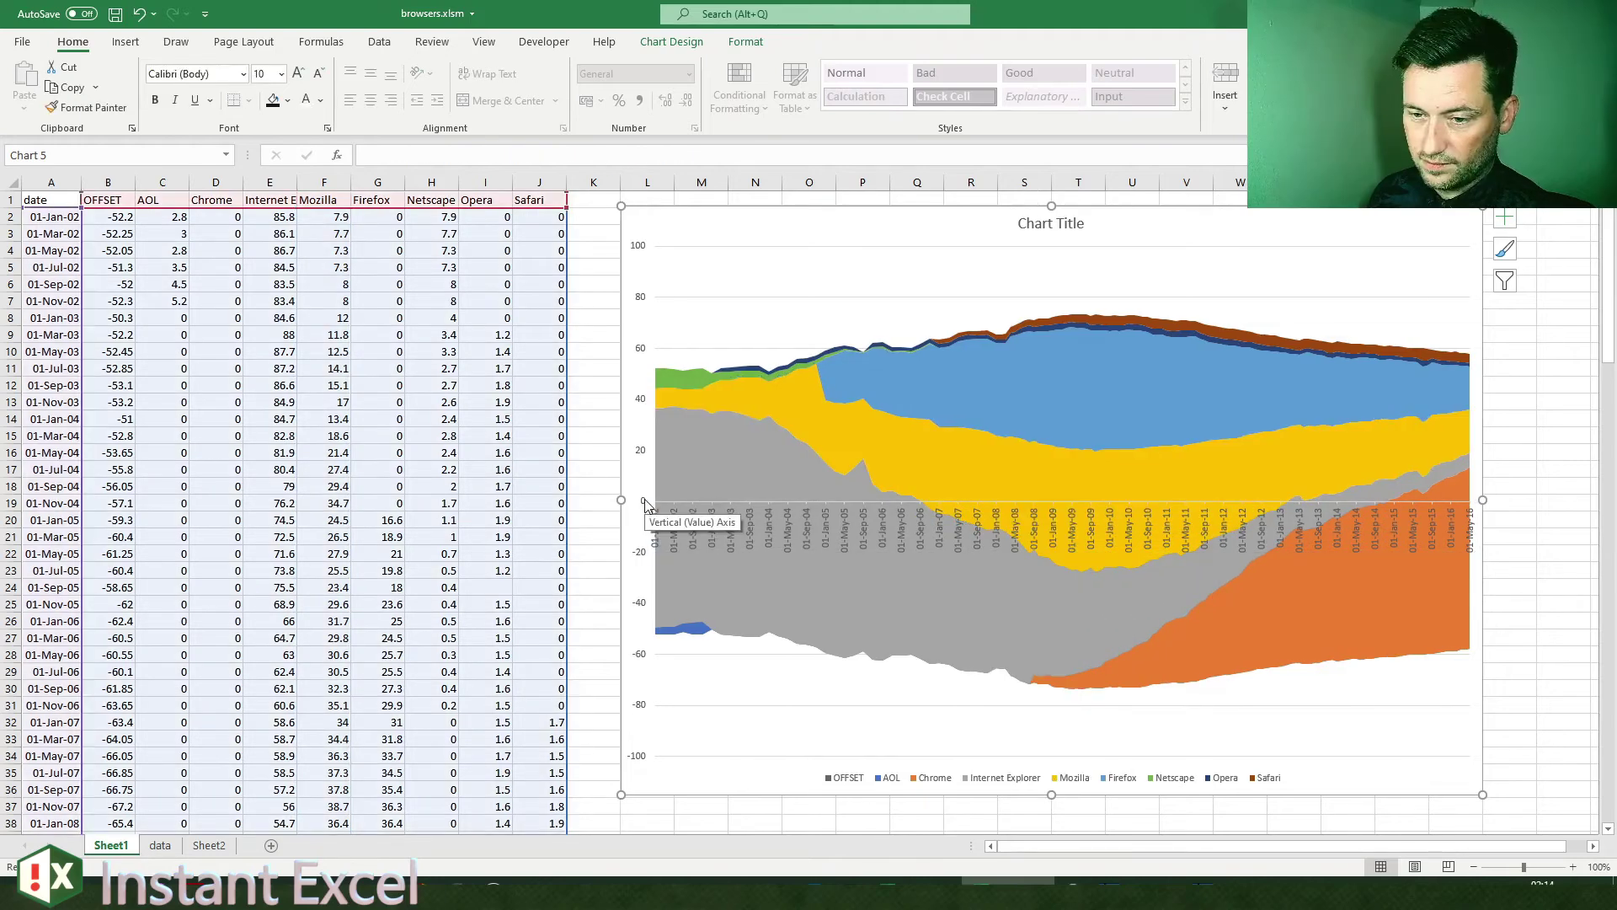
{"action": "left_click", "coordinate": [647, 503]}
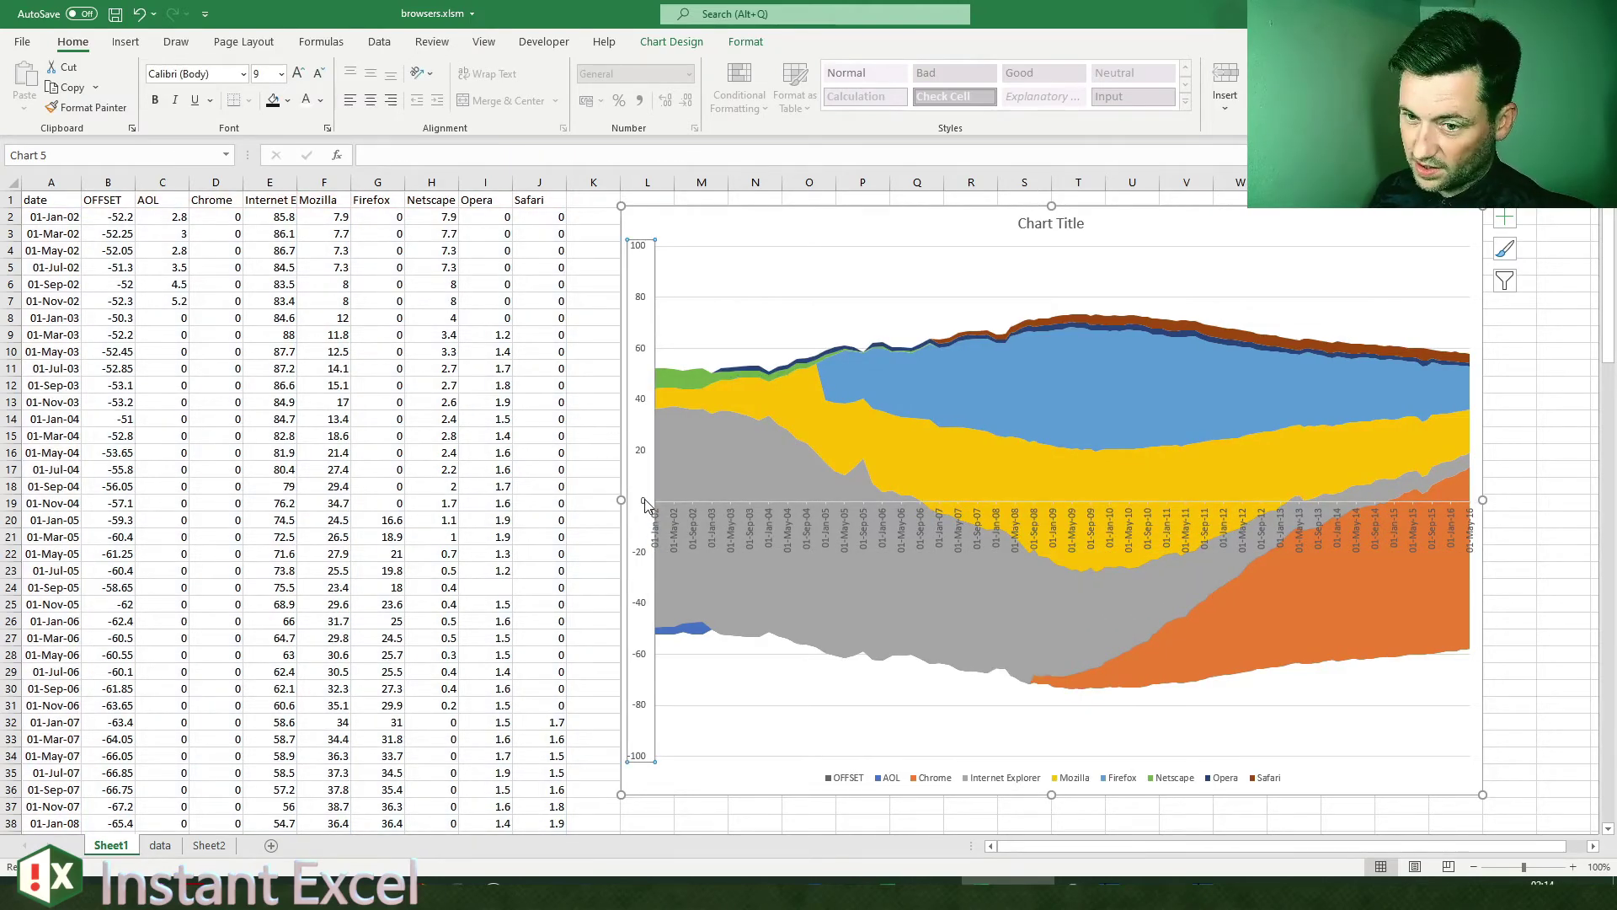
{"action": "key", "text": "Delete"}
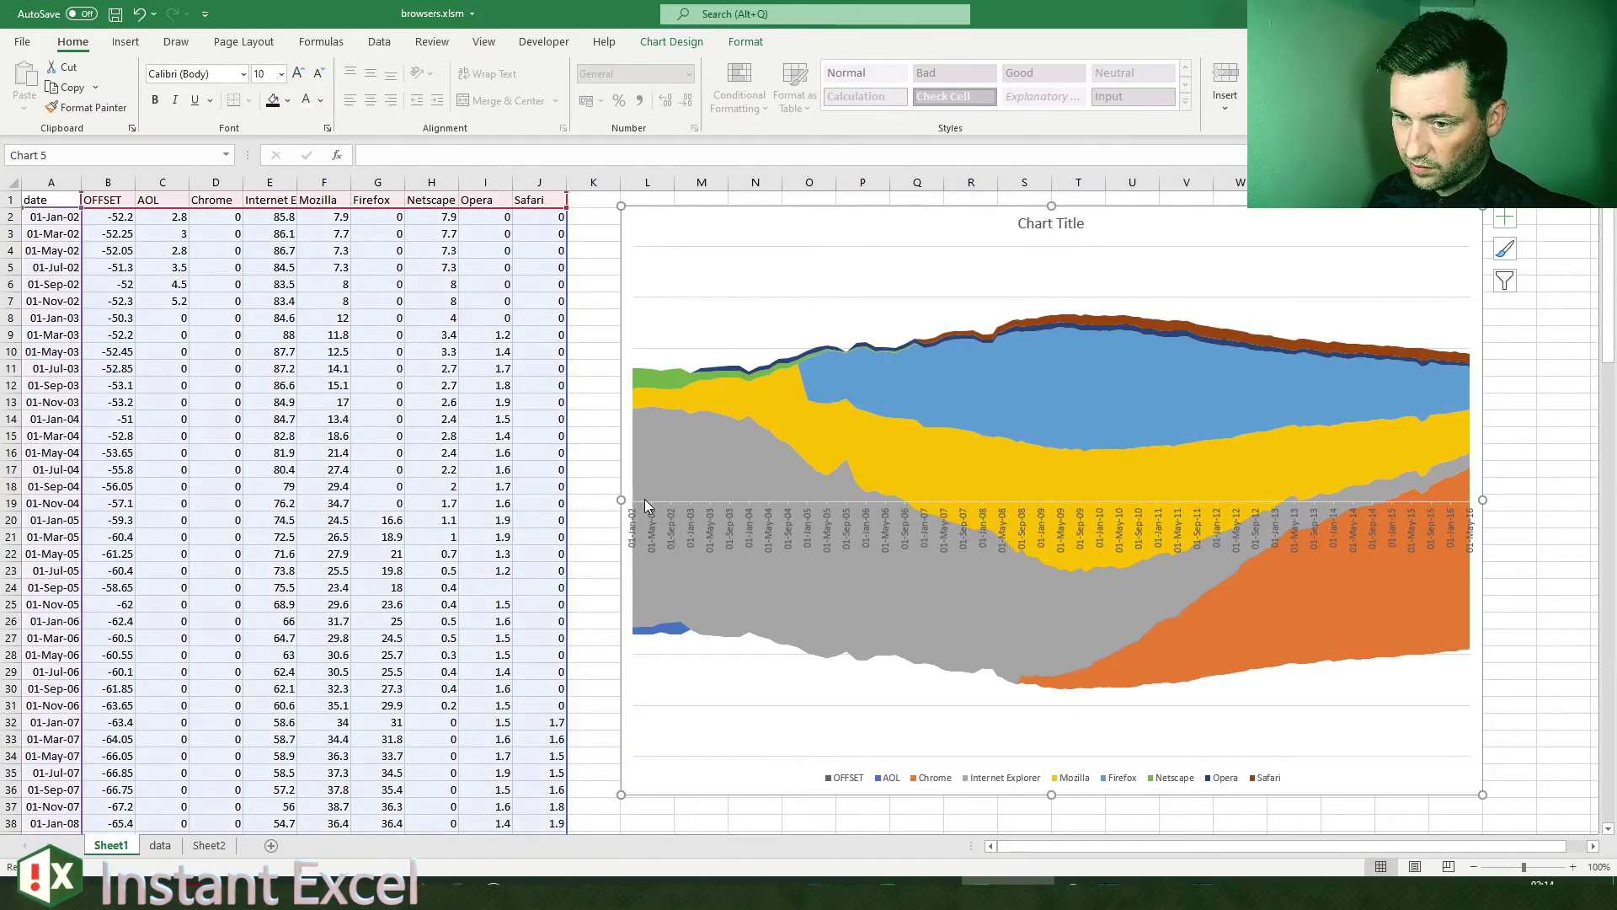
Step: Enlarge the legend text with three font-size increases
{"action": "left_click", "coordinate": [1126, 783]}
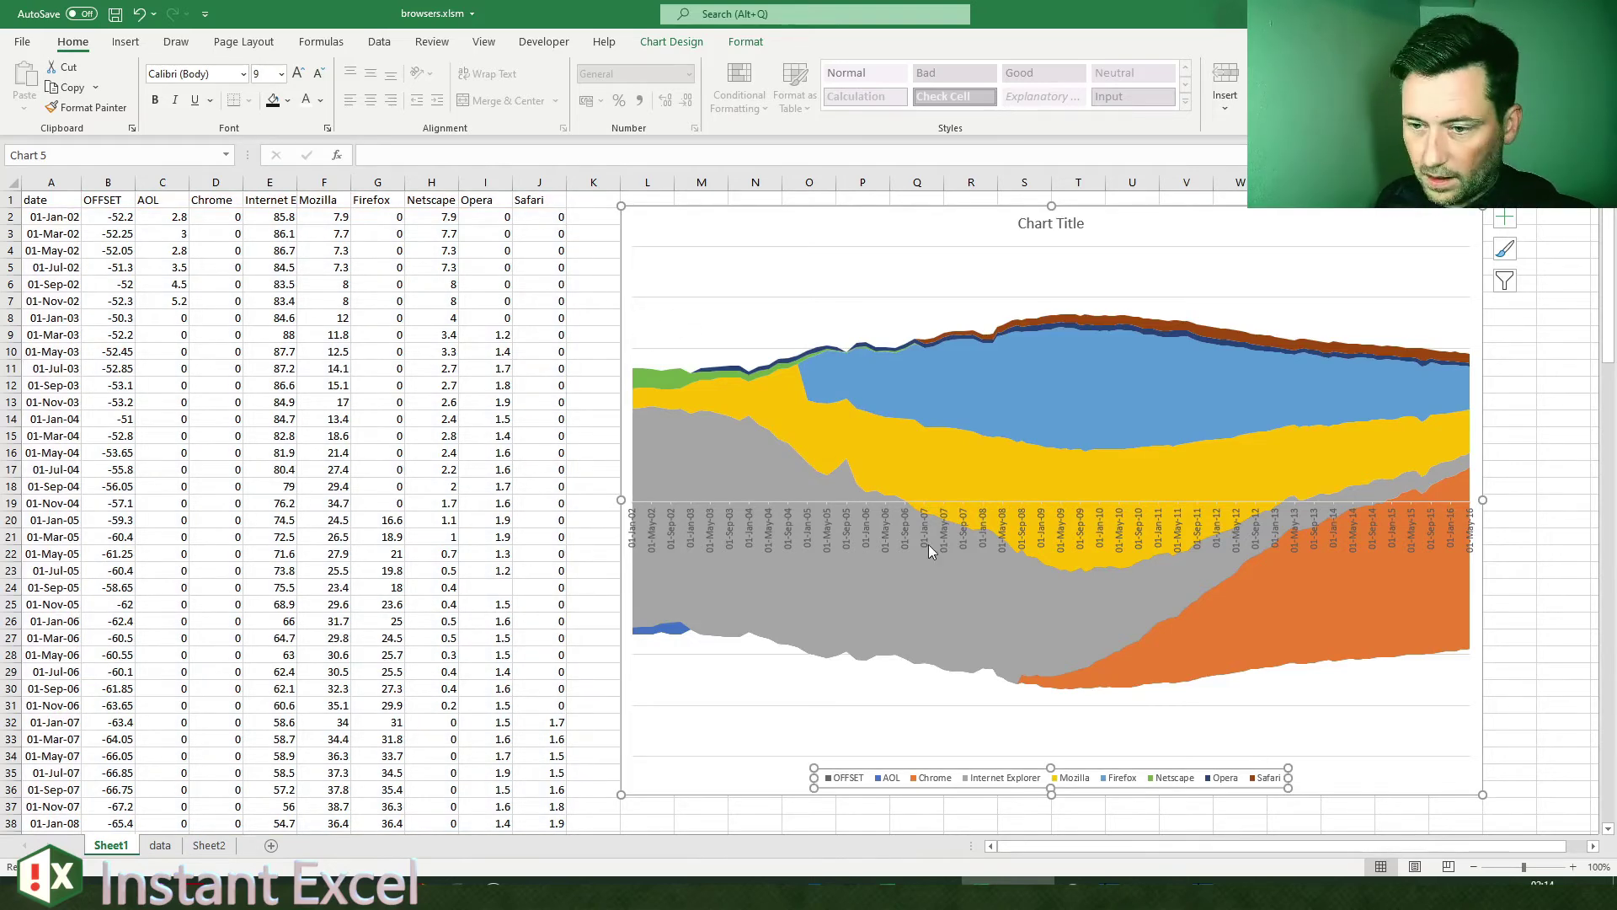
{"action": "left_click", "coordinate": [298, 73]}
{"action": "left_click", "coordinate": [298, 73]}
{"action": "left_click", "coordinate": [299, 74]}
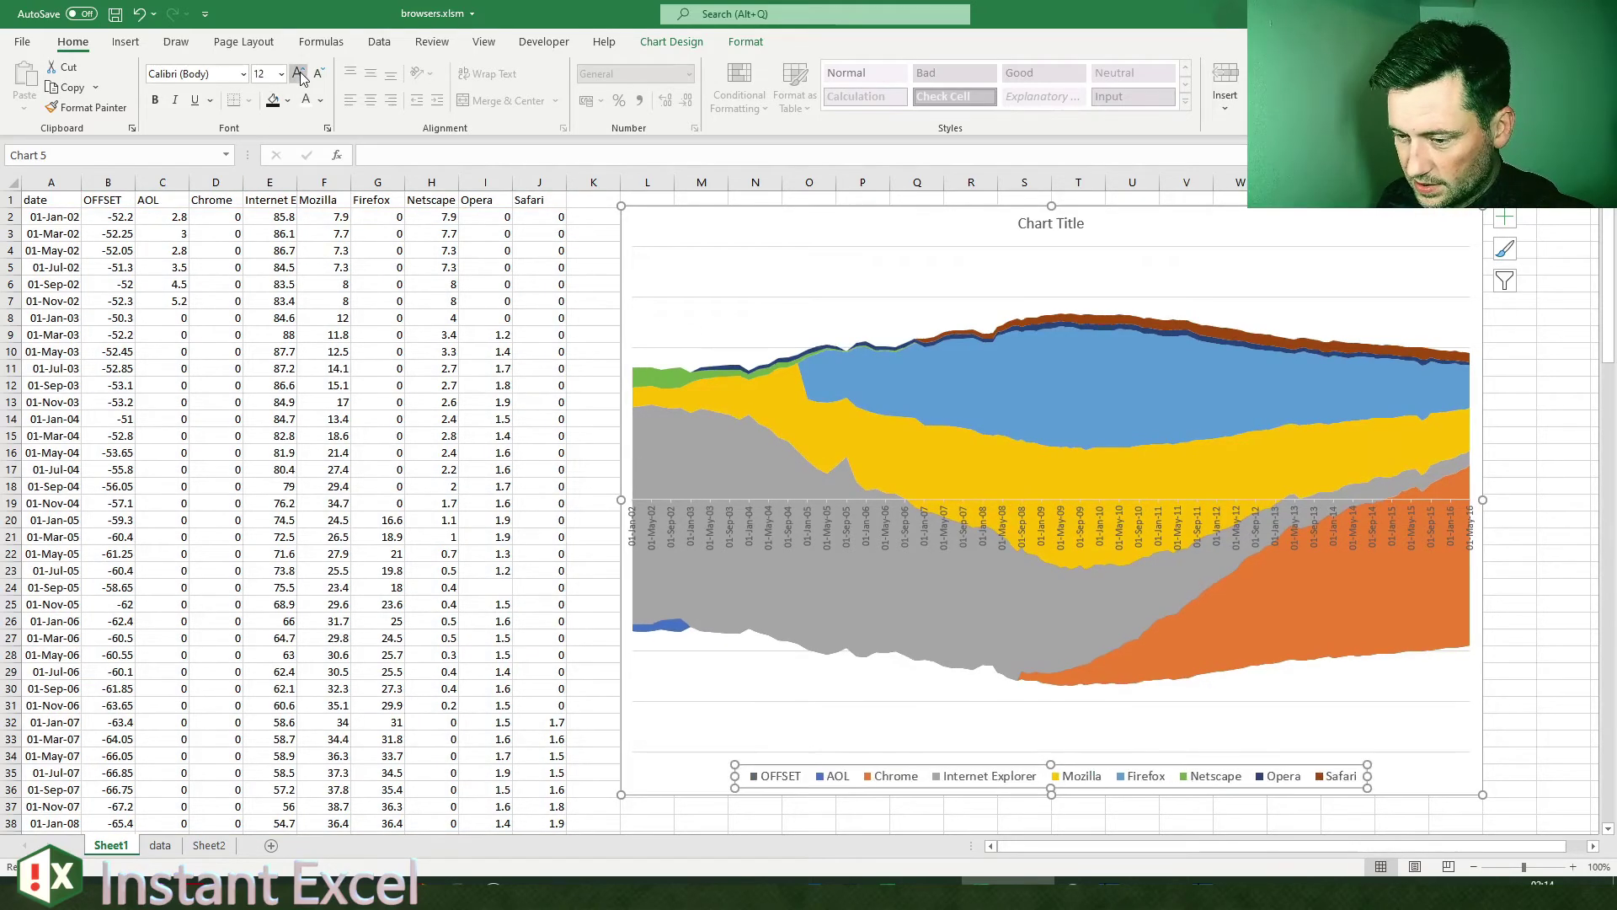
{"action": "left_click", "coordinate": [298, 73]}
{"action": "left_click", "coordinate": [299, 74]}
{"action": "left_click", "coordinate": [298, 73]}
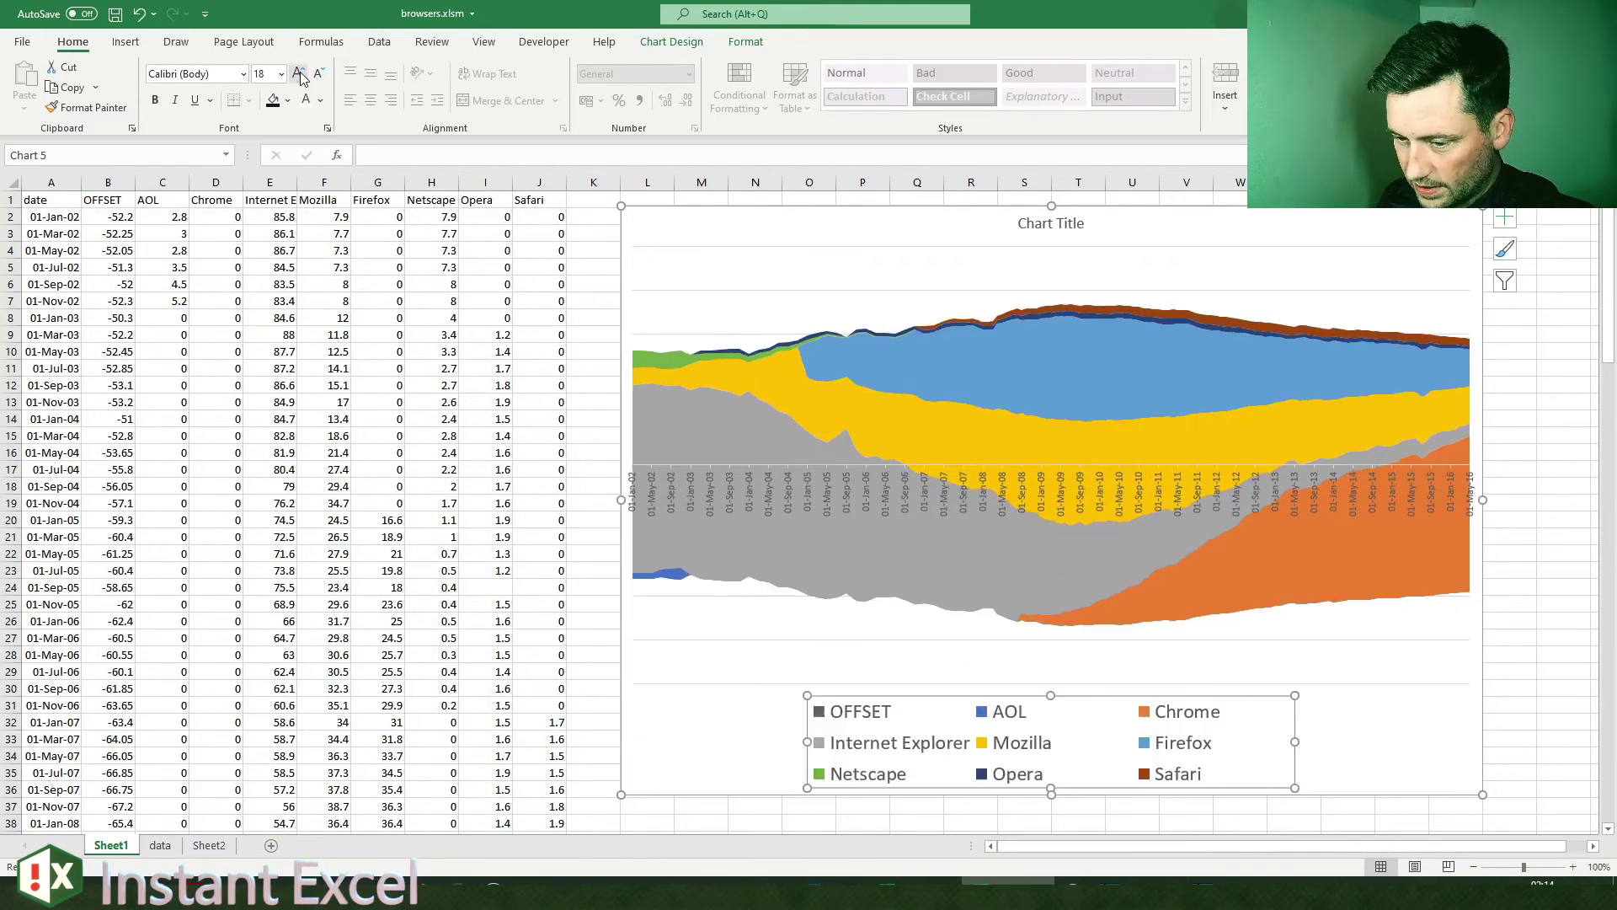
Step: Remove the OFFSET entry from the legend and set the legend font to 20 pt
{"action": "left_click", "coordinate": [884, 714]}
{"action": "key", "text": "Delete"}
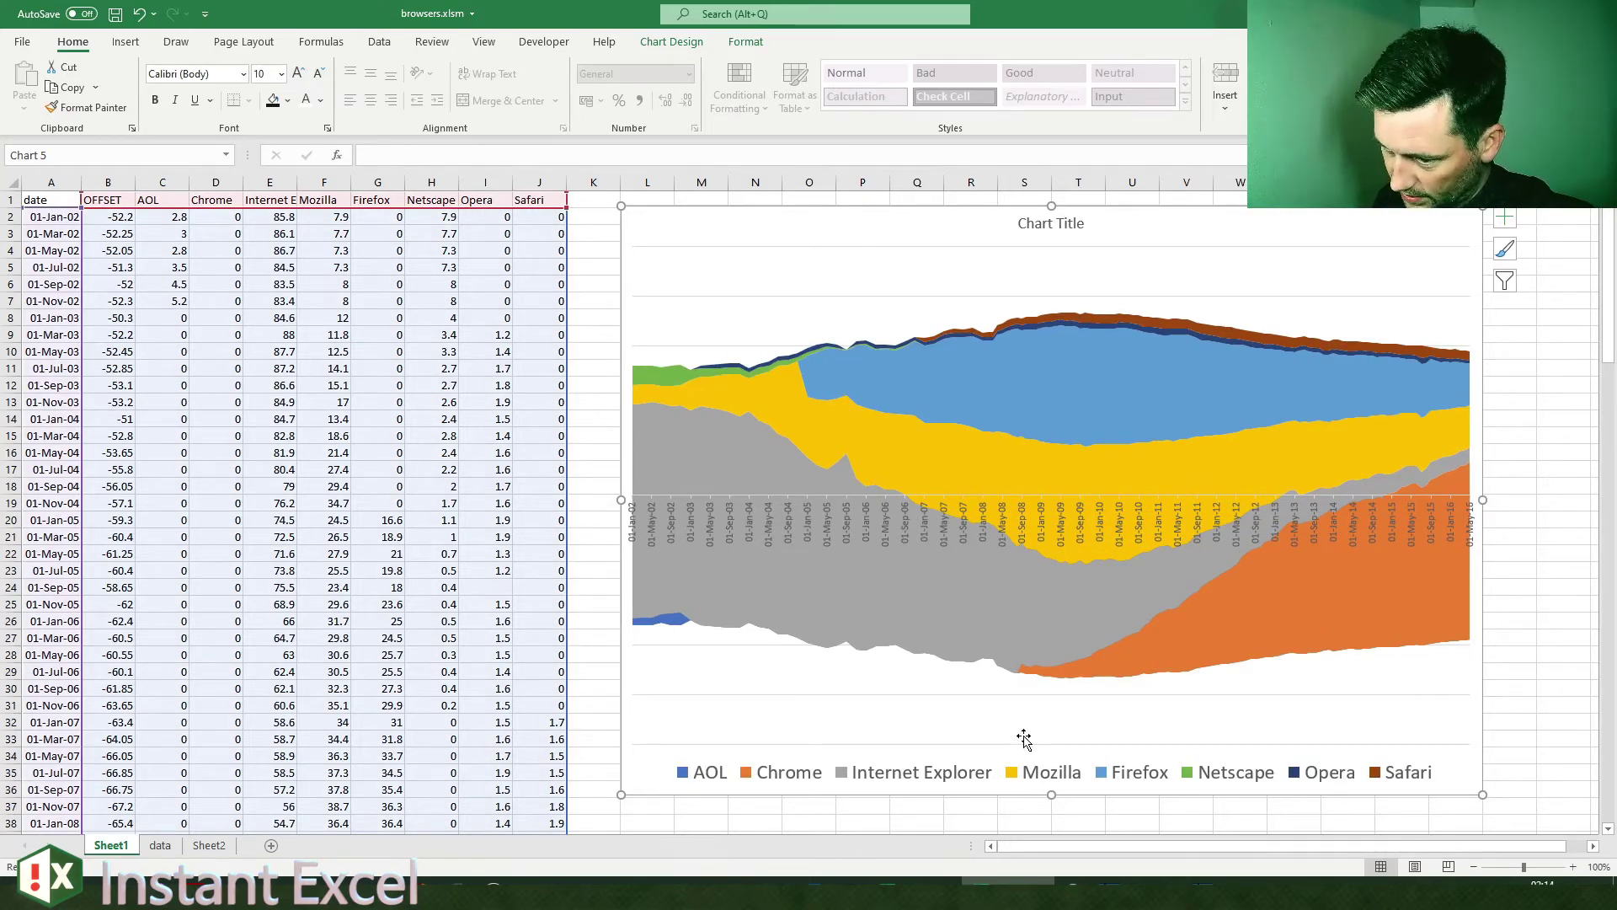
{"action": "left_click", "coordinate": [1023, 768]}
{"action": "left_click", "coordinate": [298, 76]}
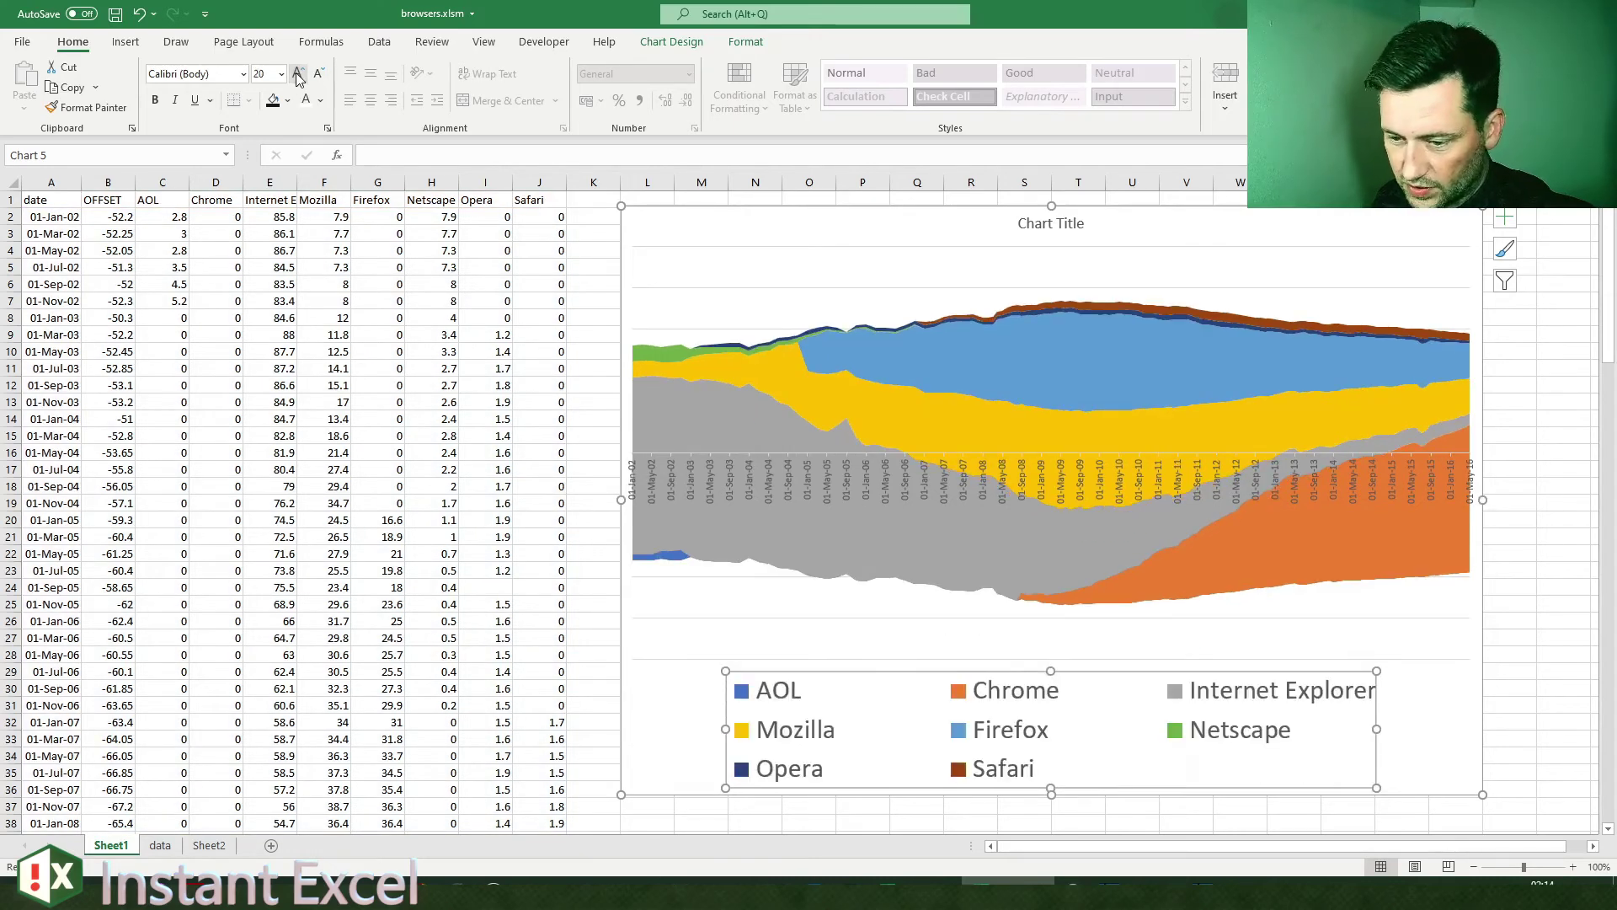
{"action": "left_click", "coordinate": [320, 73]}
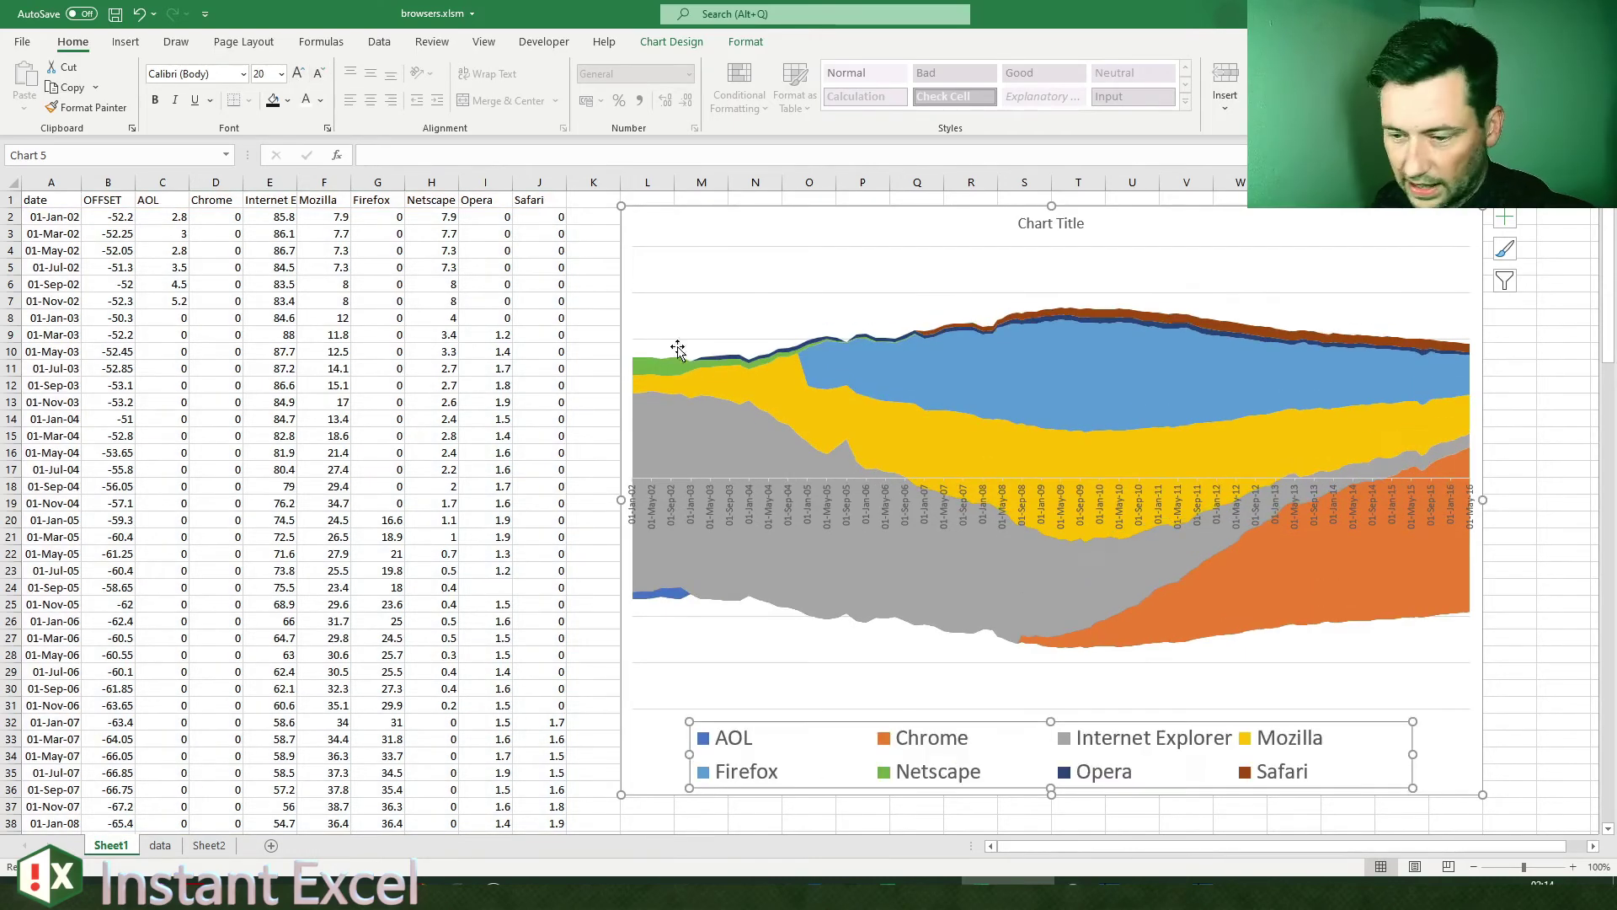
Step: Set the date axis major unit to 12 months in Format Axis
{"action": "right_click", "coordinate": [1057, 506]}
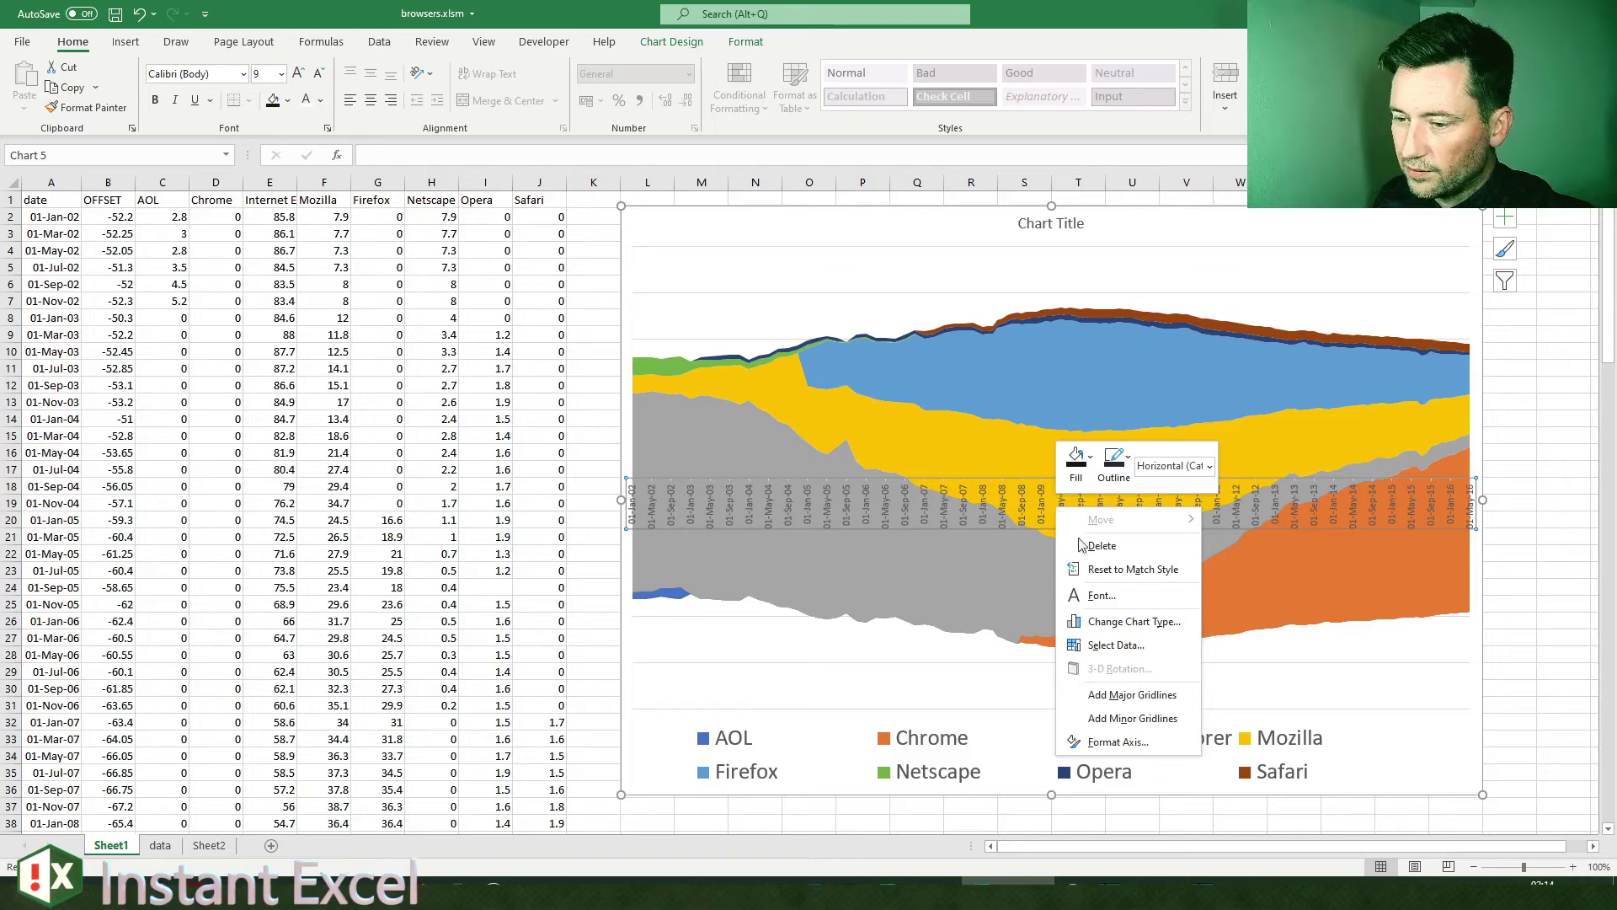
{"action": "left_click", "coordinate": [1120, 741]}
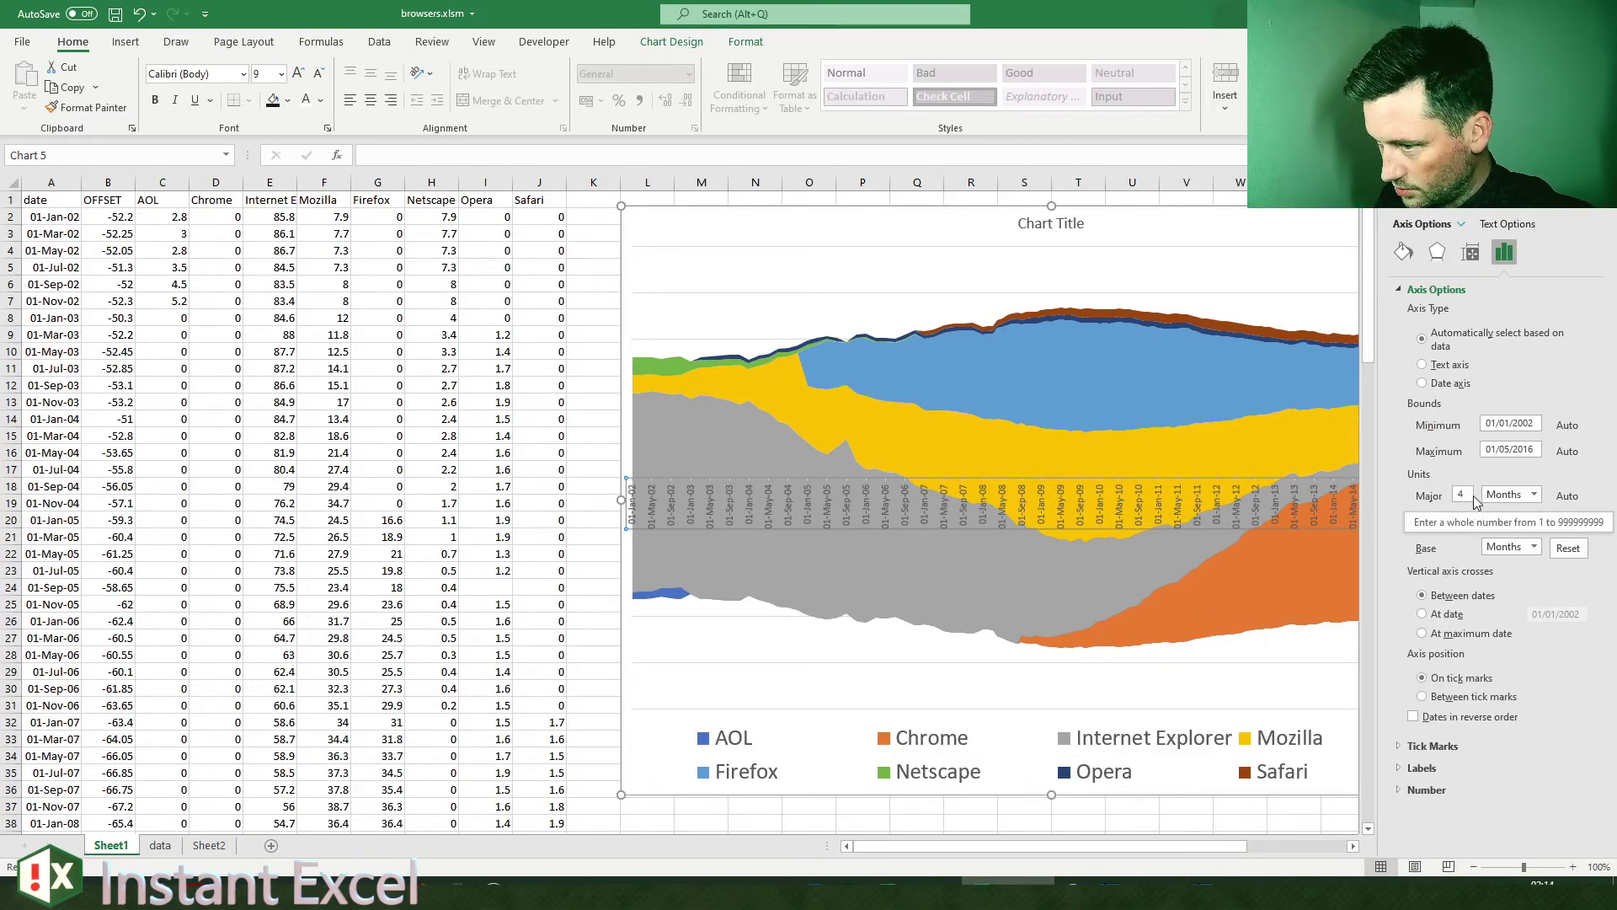
{"action": "type", "text": "2"}
{"action": "key", "text": "Return"}
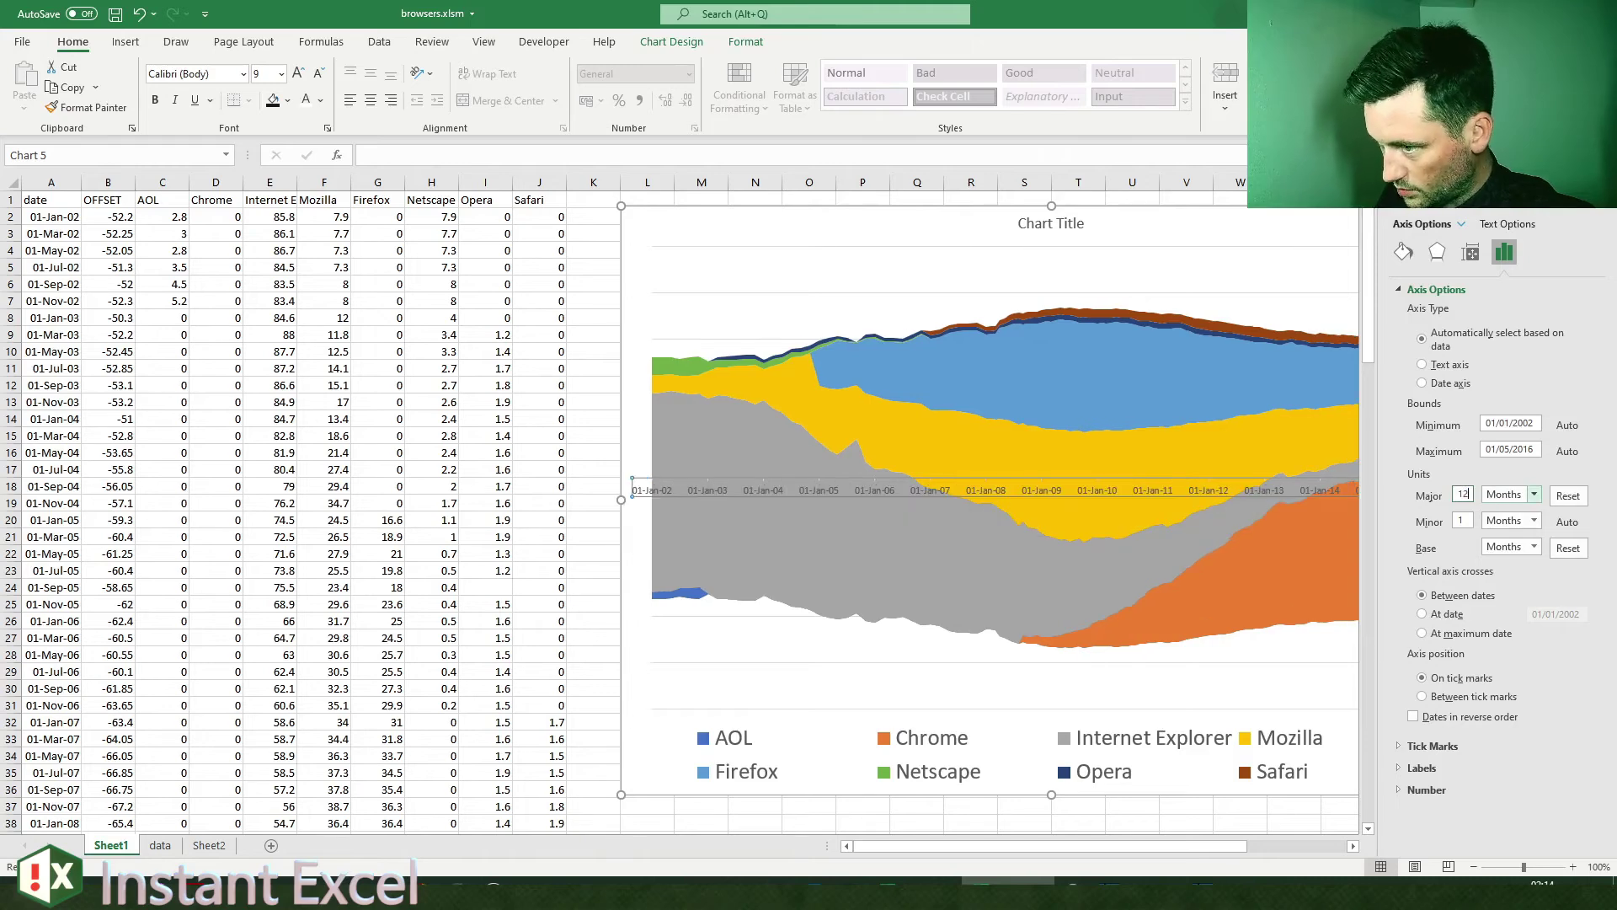
Step: Apply the yyyy number format so the axis labels show years only
{"action": "left_click", "coordinate": [1437, 787]}
{"action": "left_click", "coordinate": [1495, 762]}
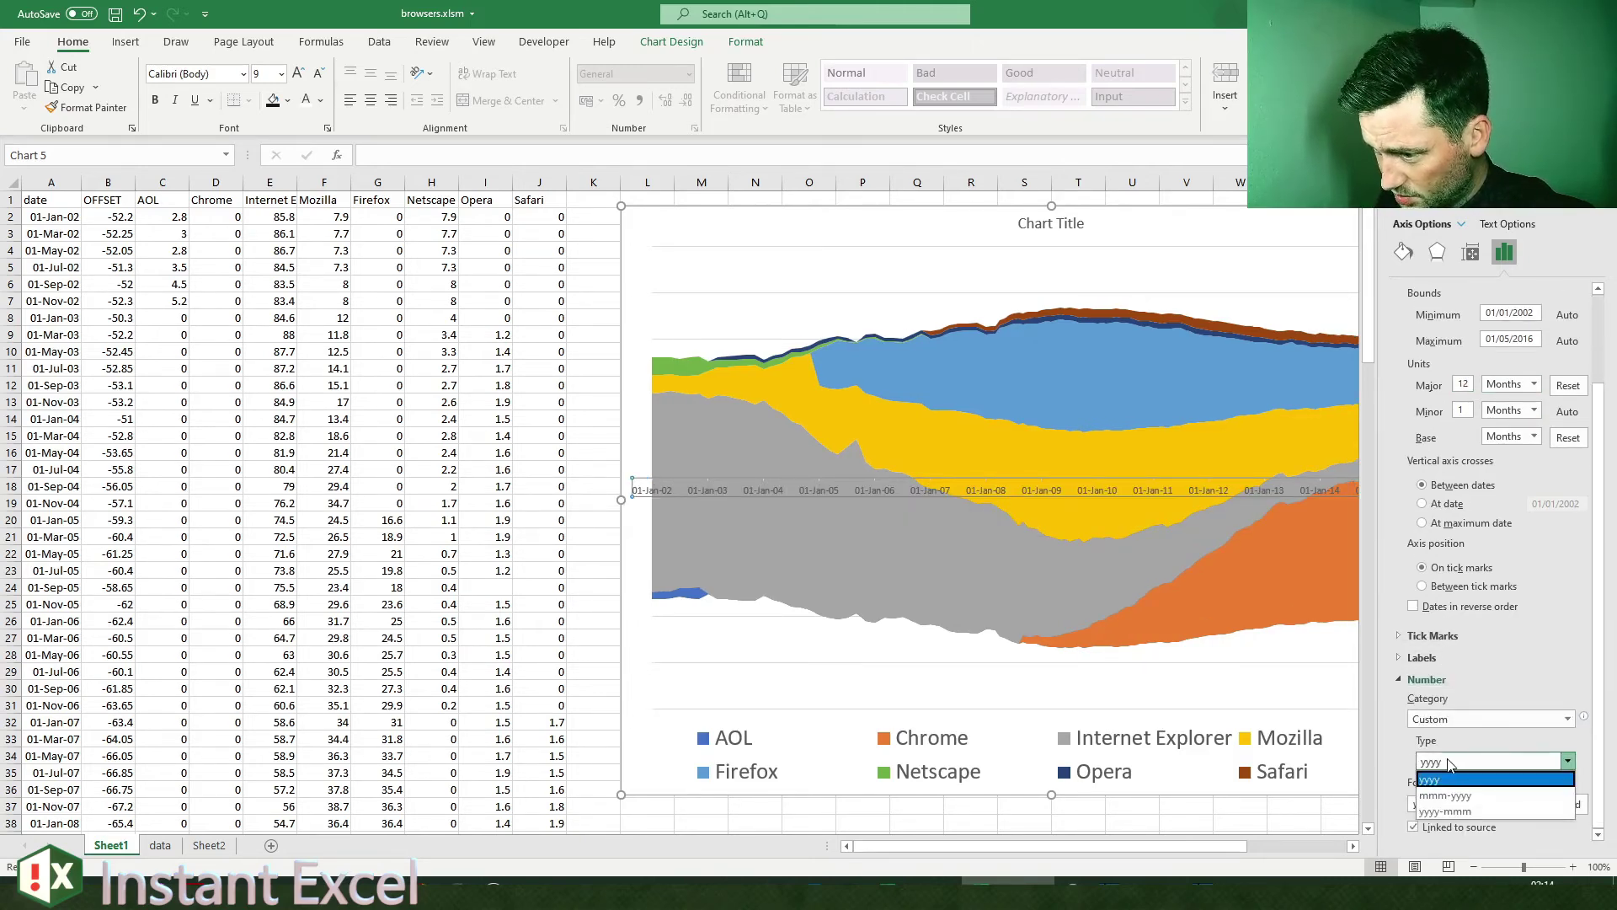
{"action": "left_click", "coordinate": [1465, 761]}
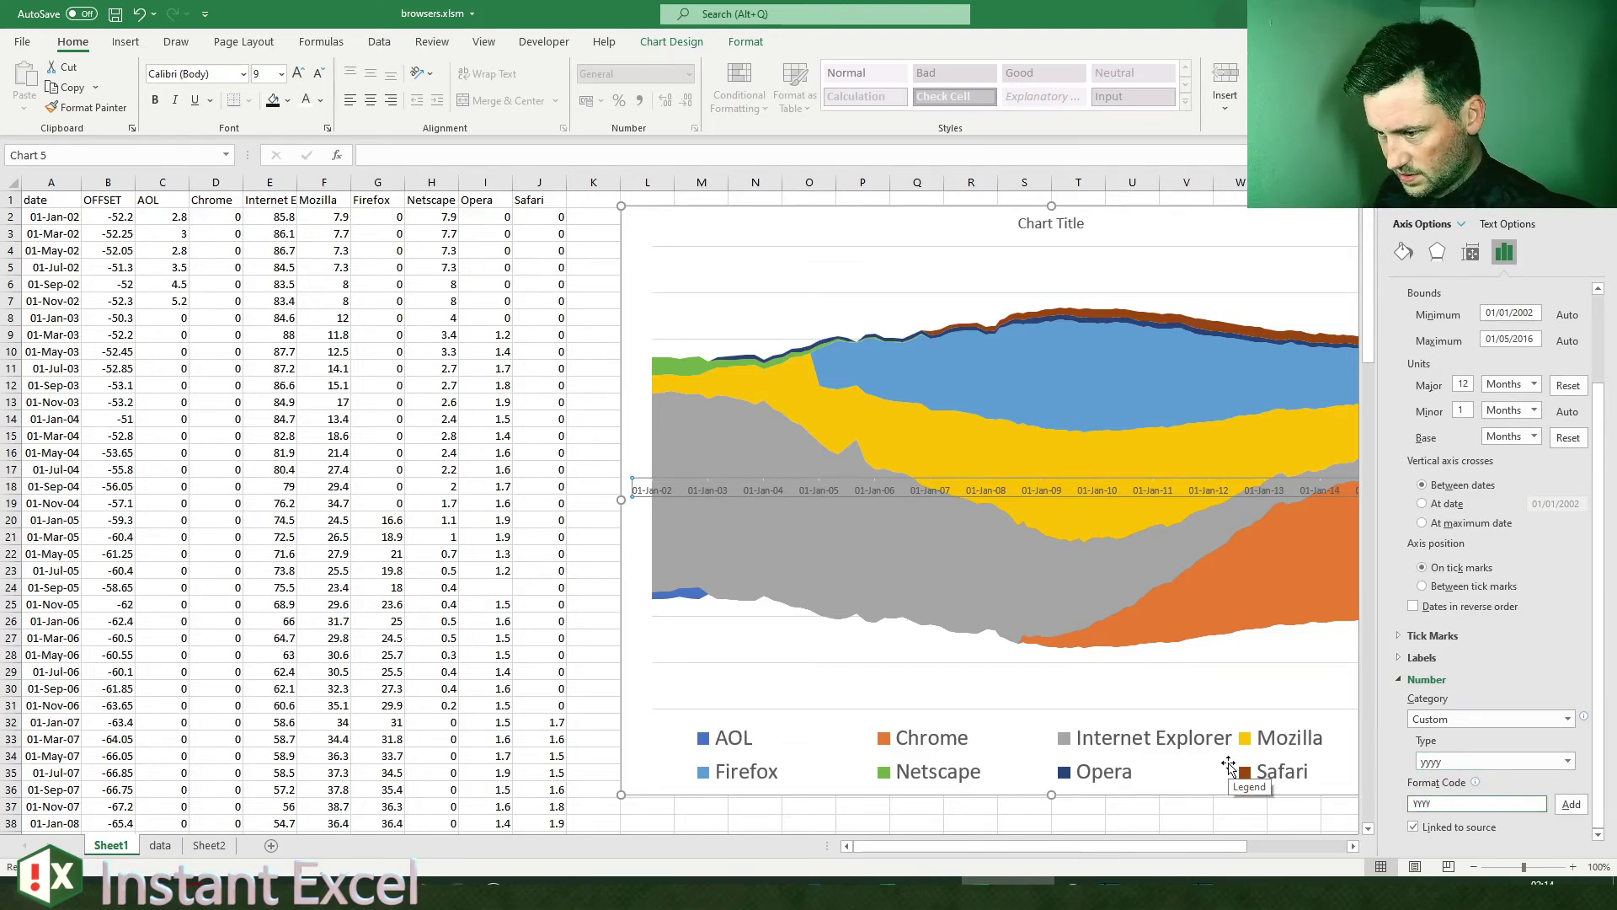
{"action": "left_click", "coordinate": [1572, 803]}
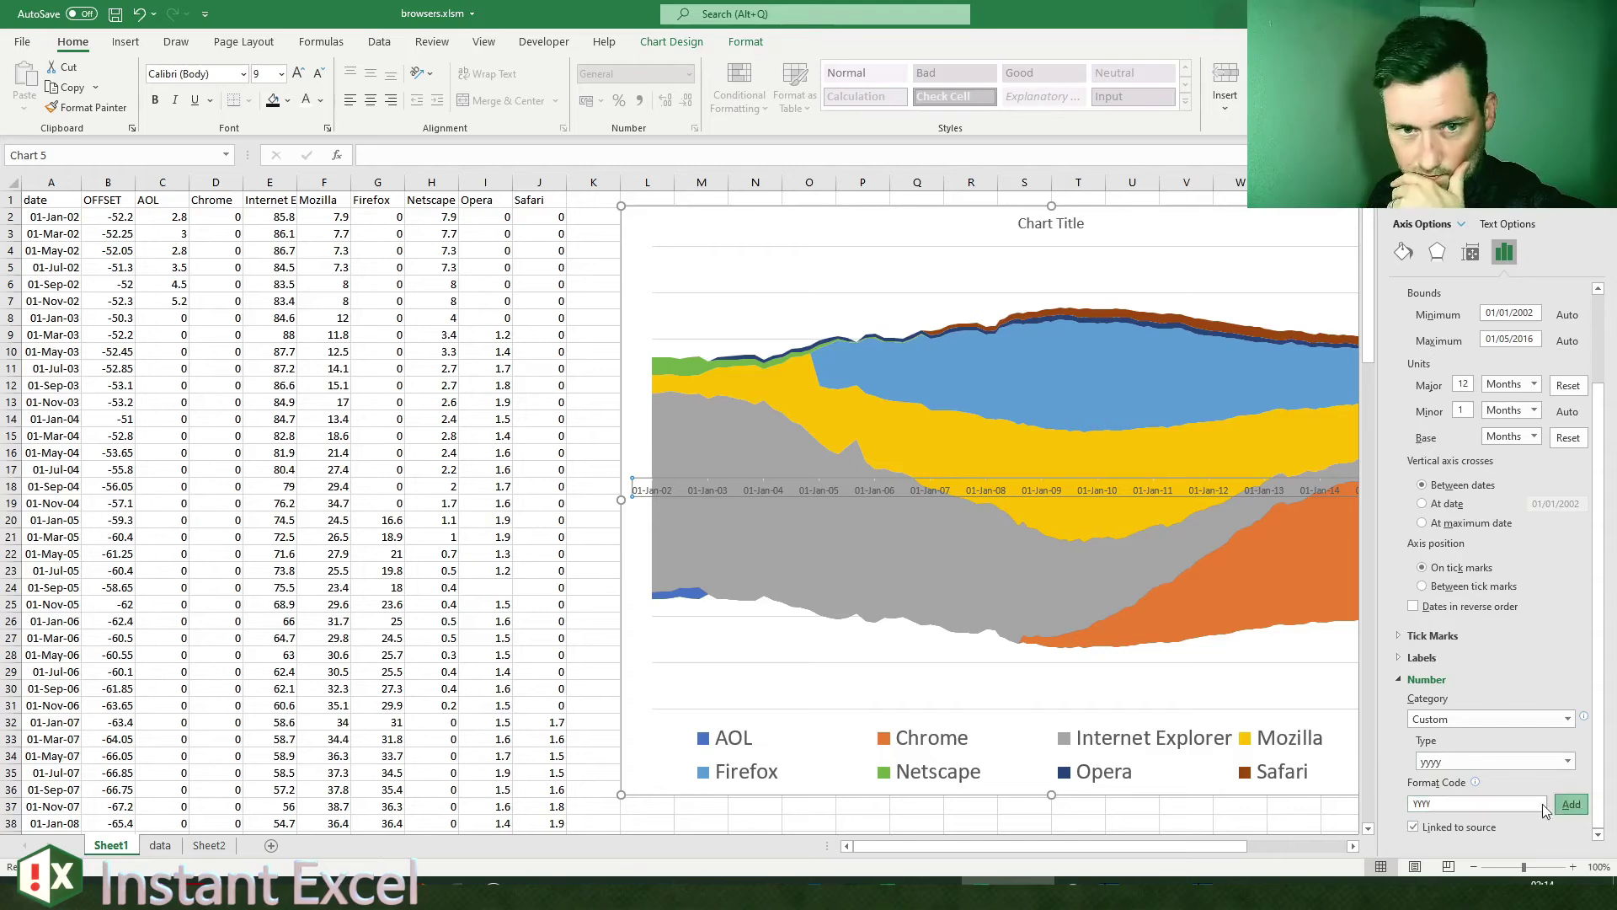
Step: Inspect the dates in column A and the OFFSET formula in cell B5
{"action": "left_click", "coordinate": [127, 264]}
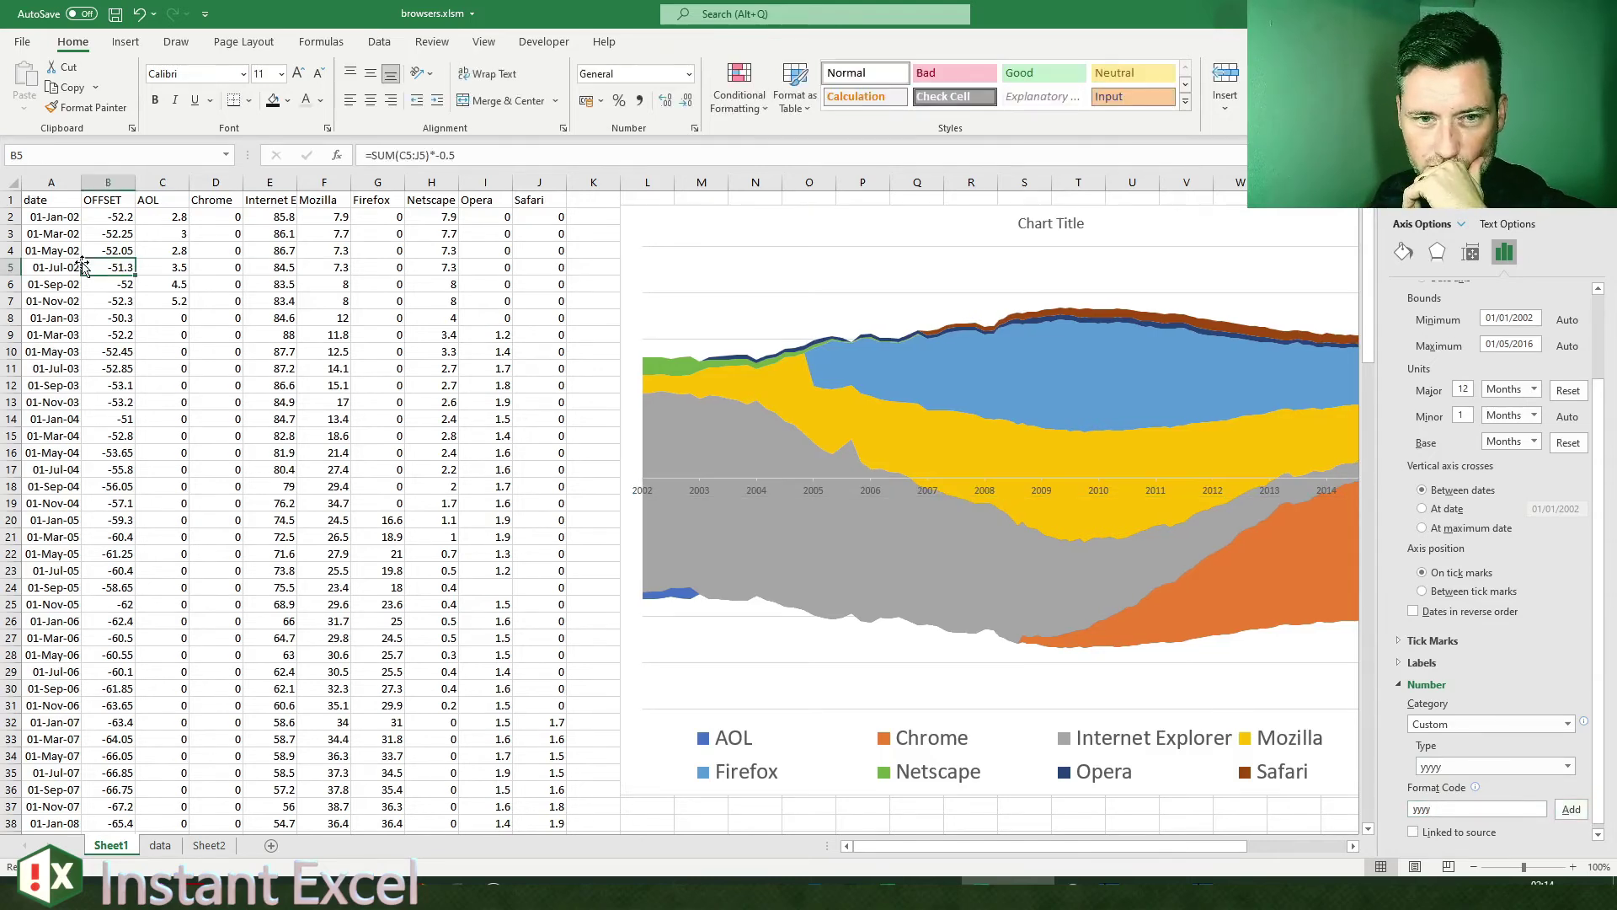
{"action": "right_click", "coordinate": [63, 183]}
{"action": "key", "text": "Escape"}
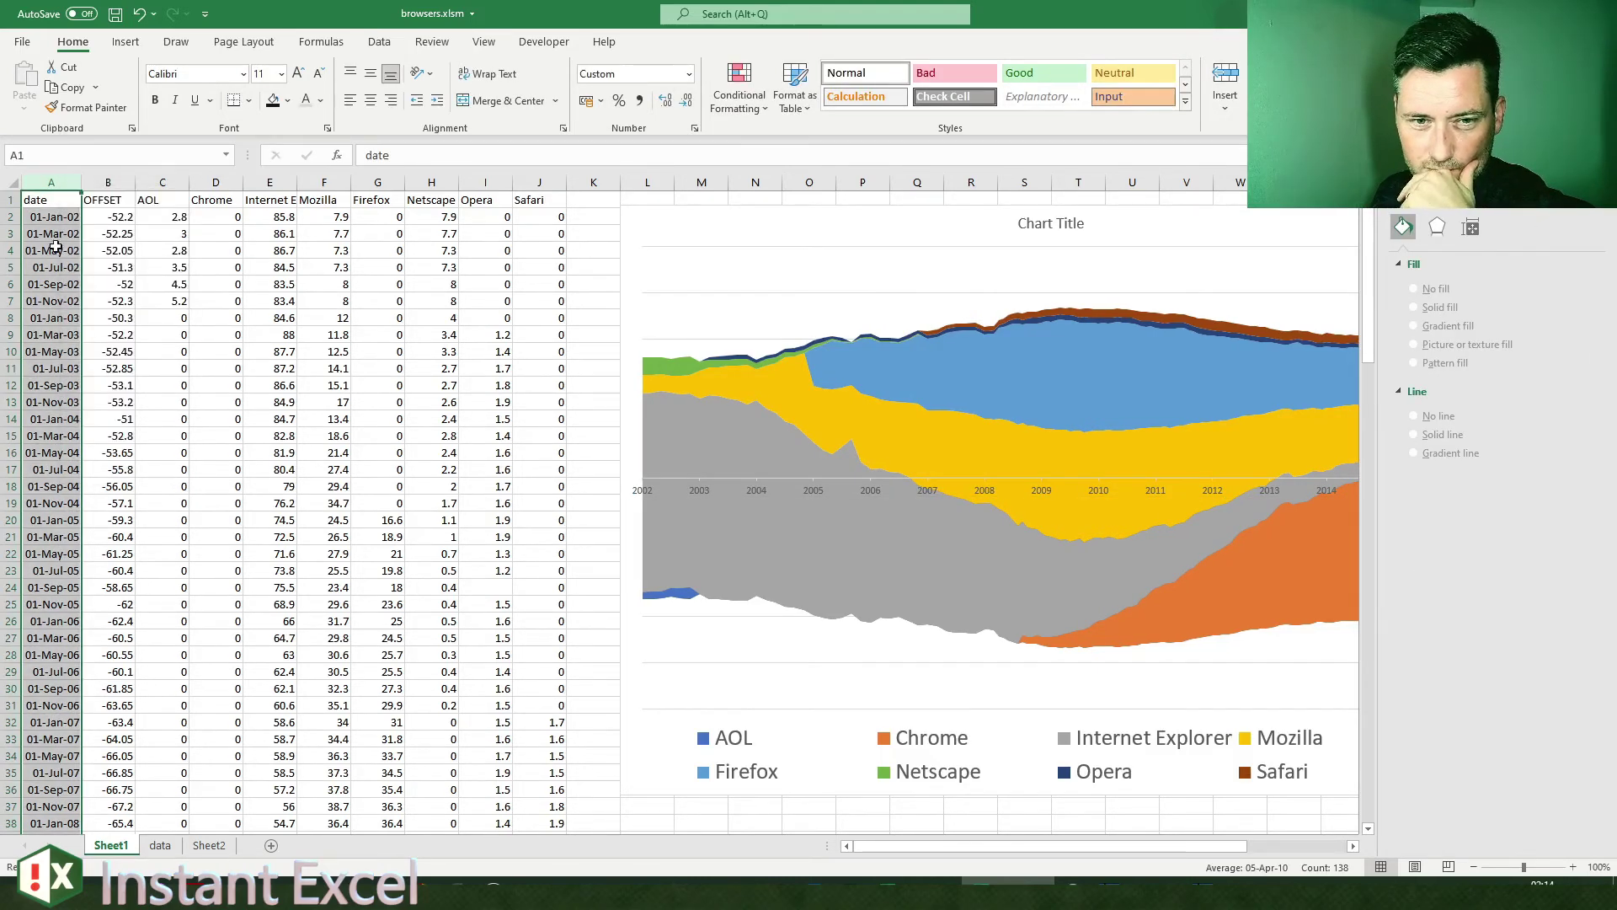
{"action": "left_click", "coordinate": [52, 213]}
{"action": "left_click", "coordinate": [91, 265]}
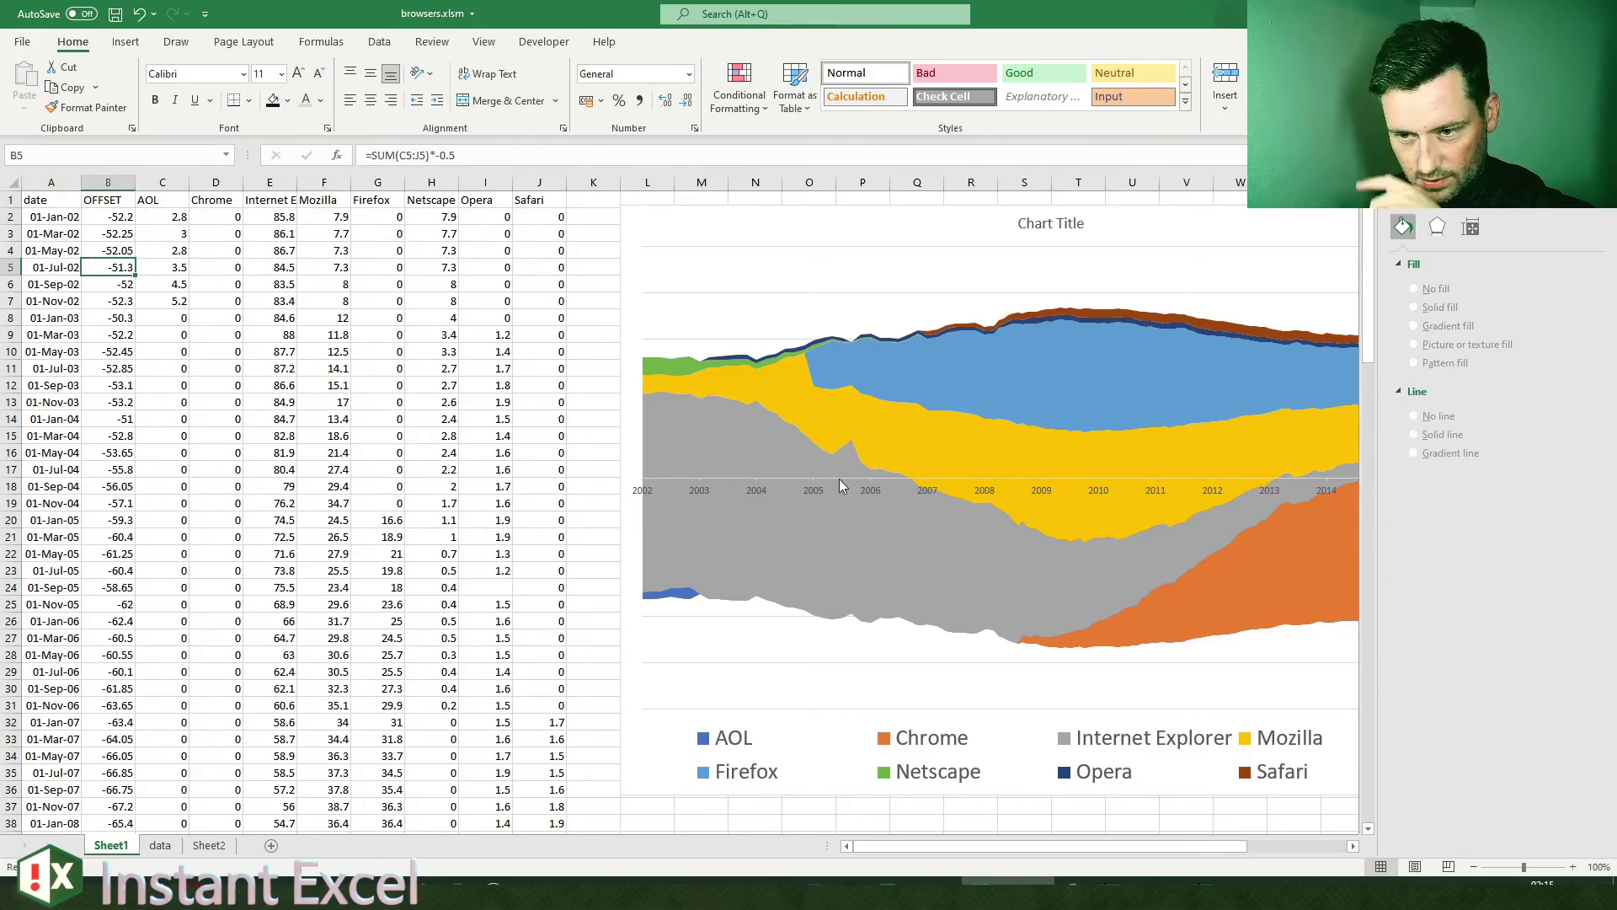
Step: Enlarge the chart's year axis labels to 16 pt and close the Format Axis pane
{"action": "left_click", "coordinate": [914, 495]}
{"action": "left_click", "coordinate": [881, 491]}
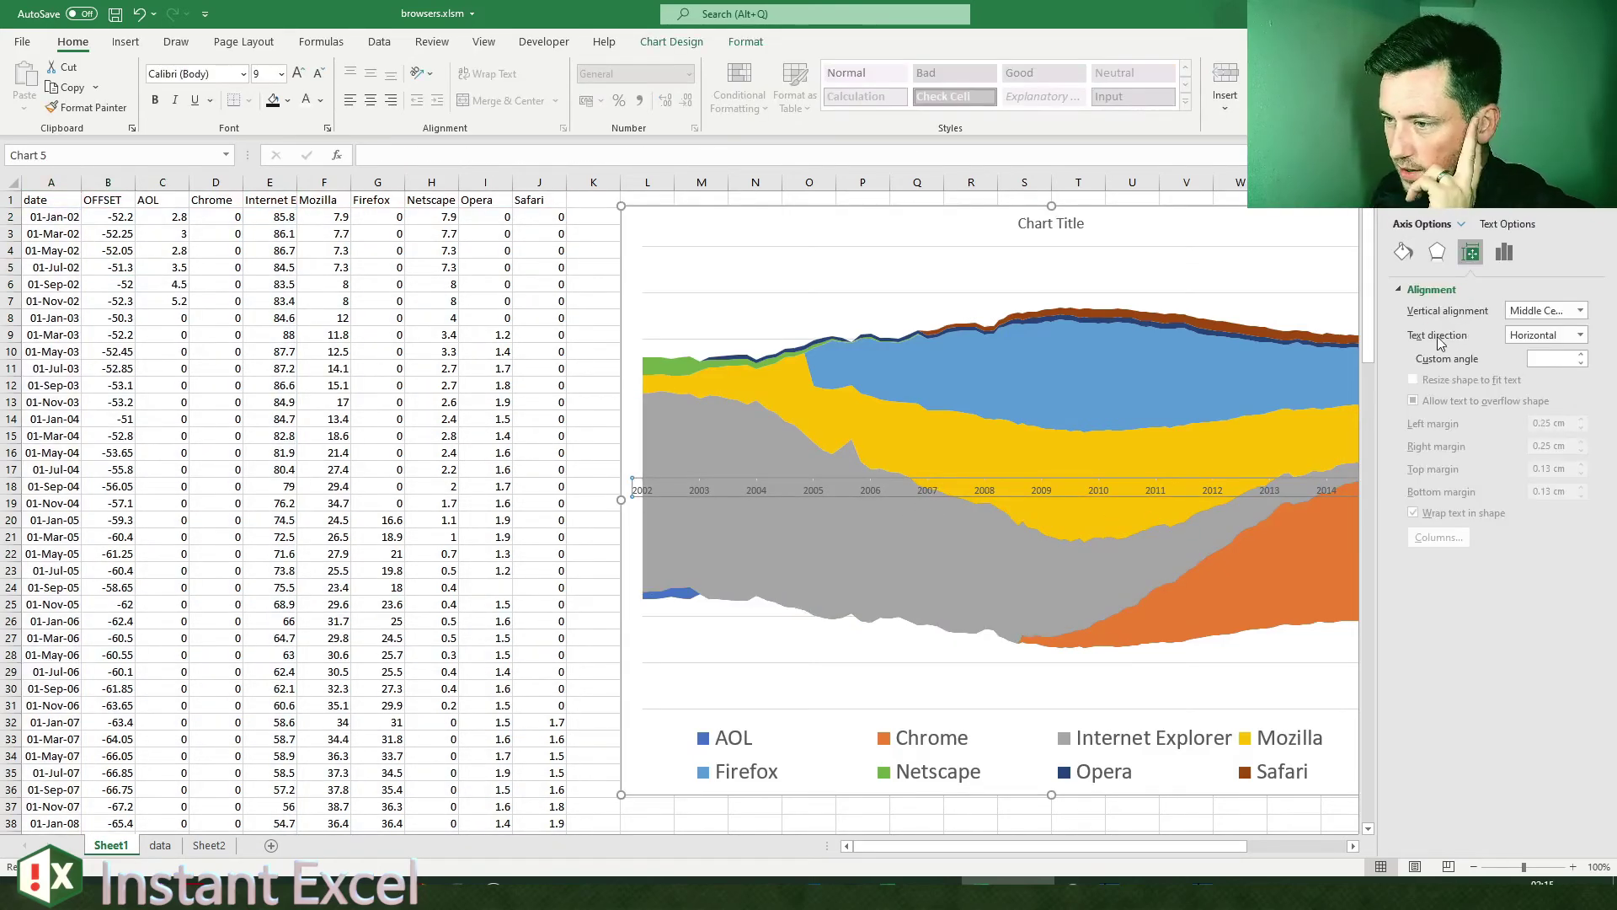
{"action": "left_click", "coordinate": [299, 74]}
{"action": "left_click", "coordinate": [299, 75]}
{"action": "left_click", "coordinate": [299, 75]}
{"action": "left_click", "coordinate": [299, 74]}
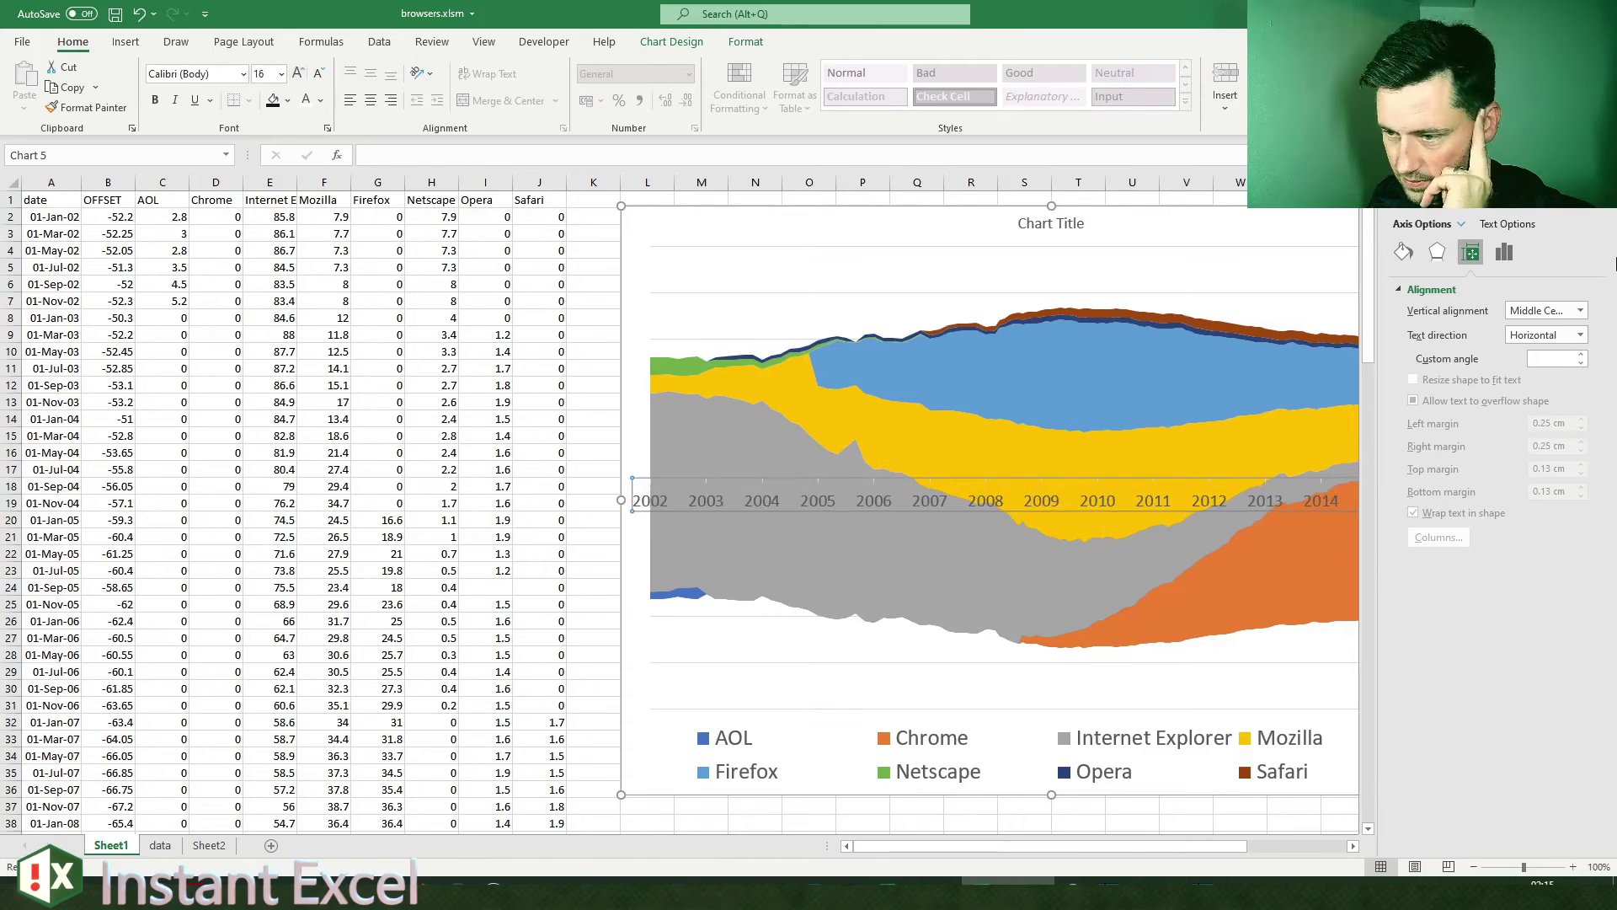
{"action": "left_click", "coordinate": [1606, 208]}
{"action": "left_click", "coordinate": [495, 368]}
{"action": "scroll", "coordinate": [1094, 562], "scroll_direction": "right", "scroll_amount": 3}
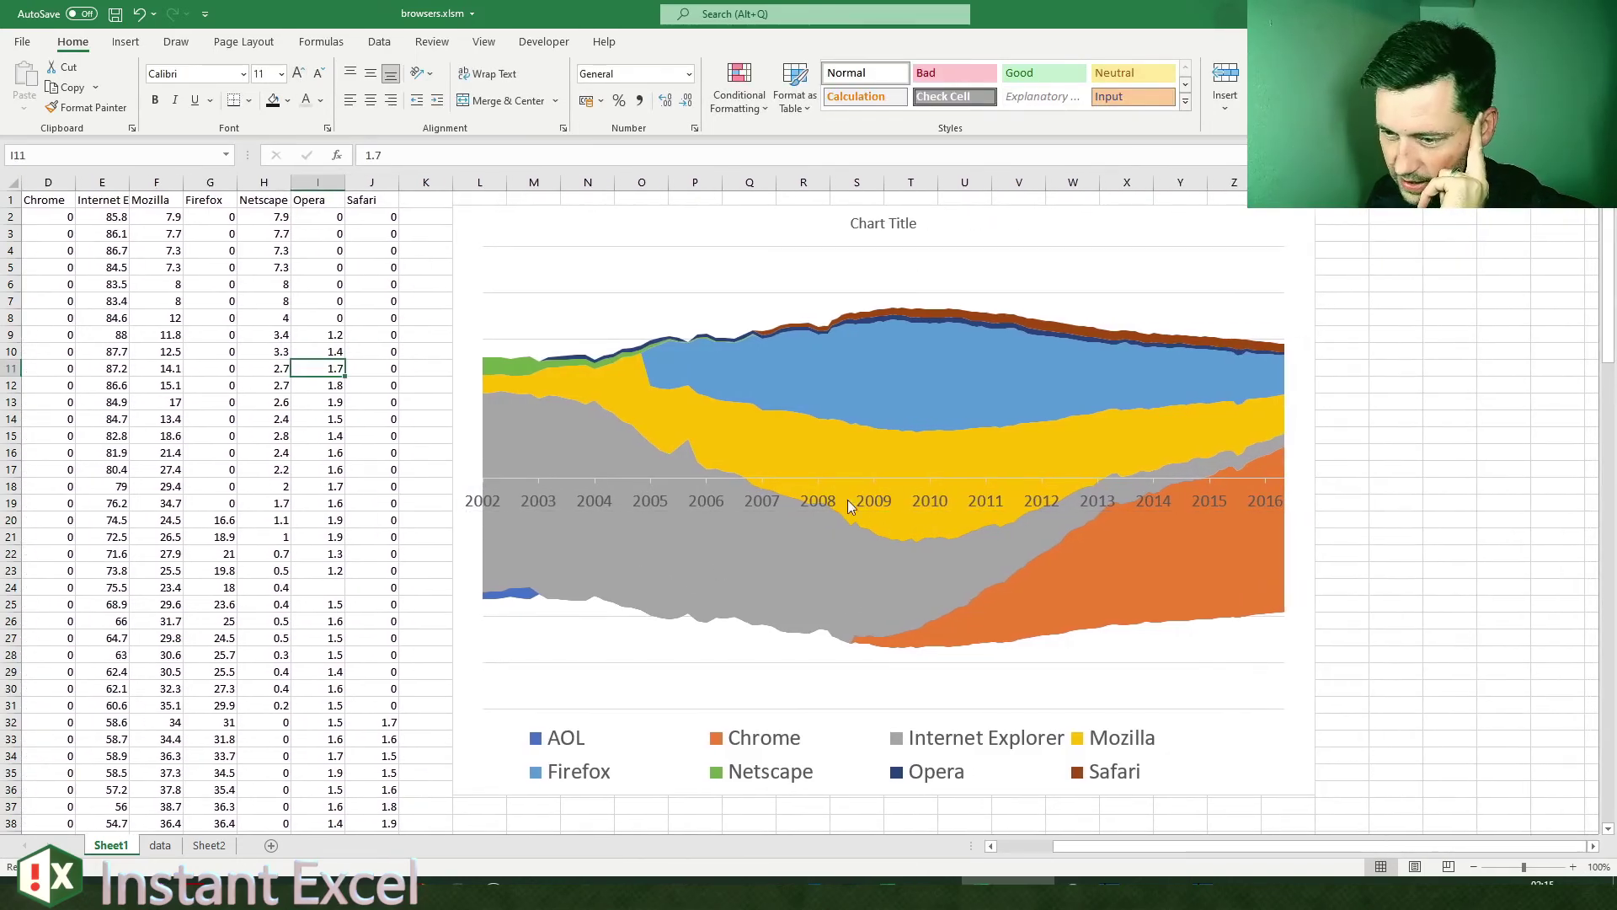
Step: Retitle the chart 'My Stream Chart of Internet Browser Usage 2002 - 2016'
{"action": "left_click", "coordinate": [878, 226]}
{"action": "left_click", "coordinate": [418, 368]}
{"action": "left_click", "coordinate": [883, 223]}
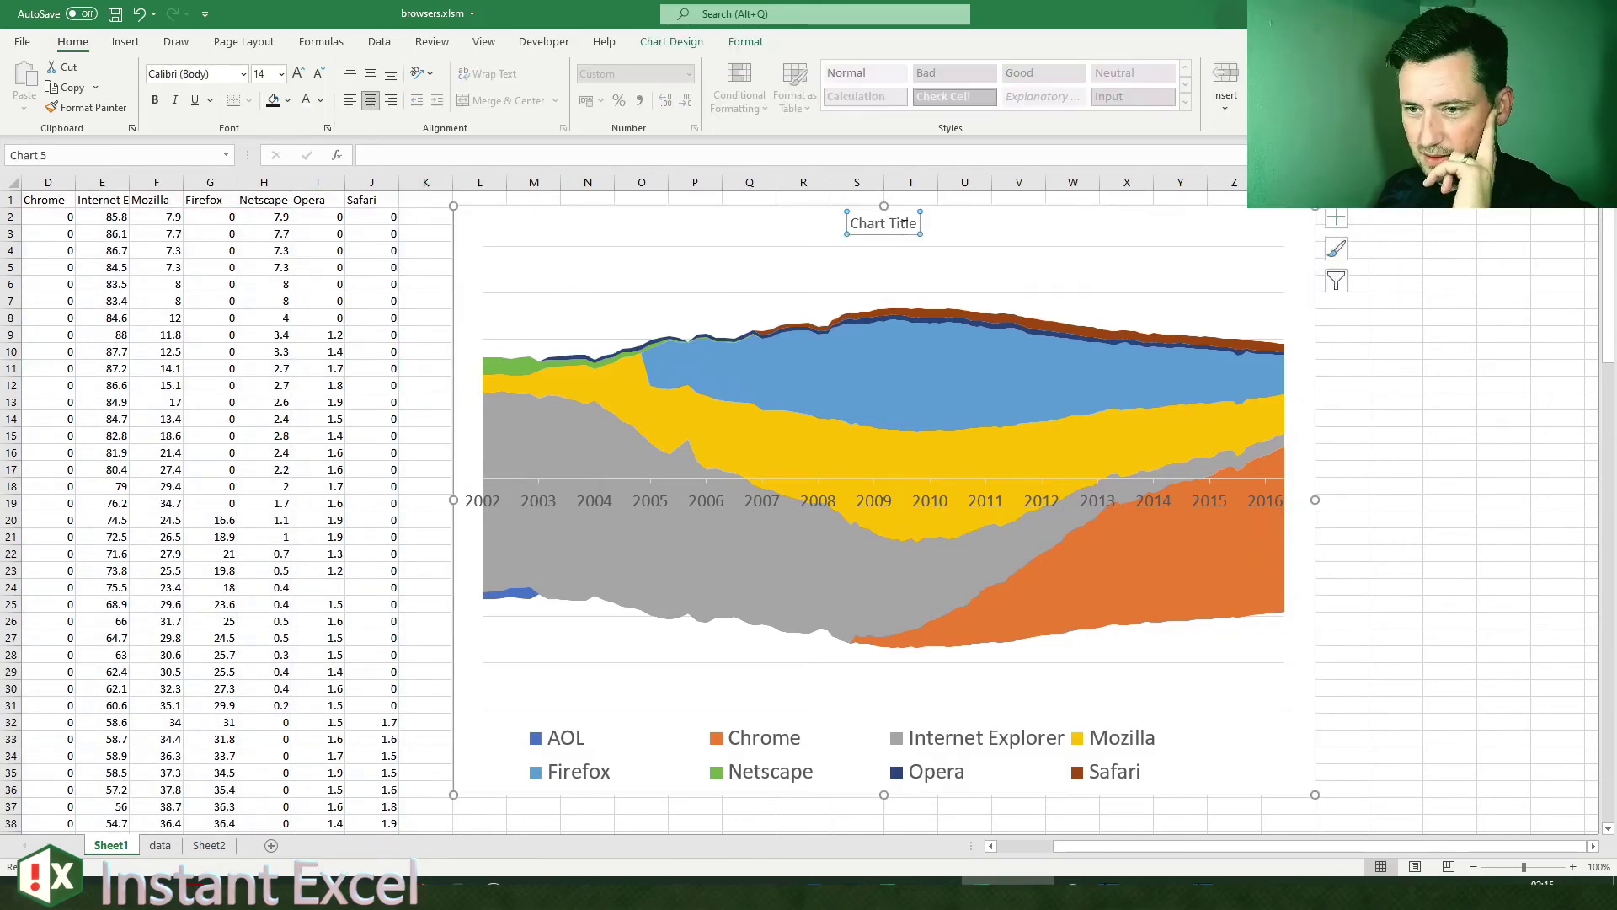
{"action": "triple_click", "coordinate": [918, 224]}
{"action": "type", "text": "M"}
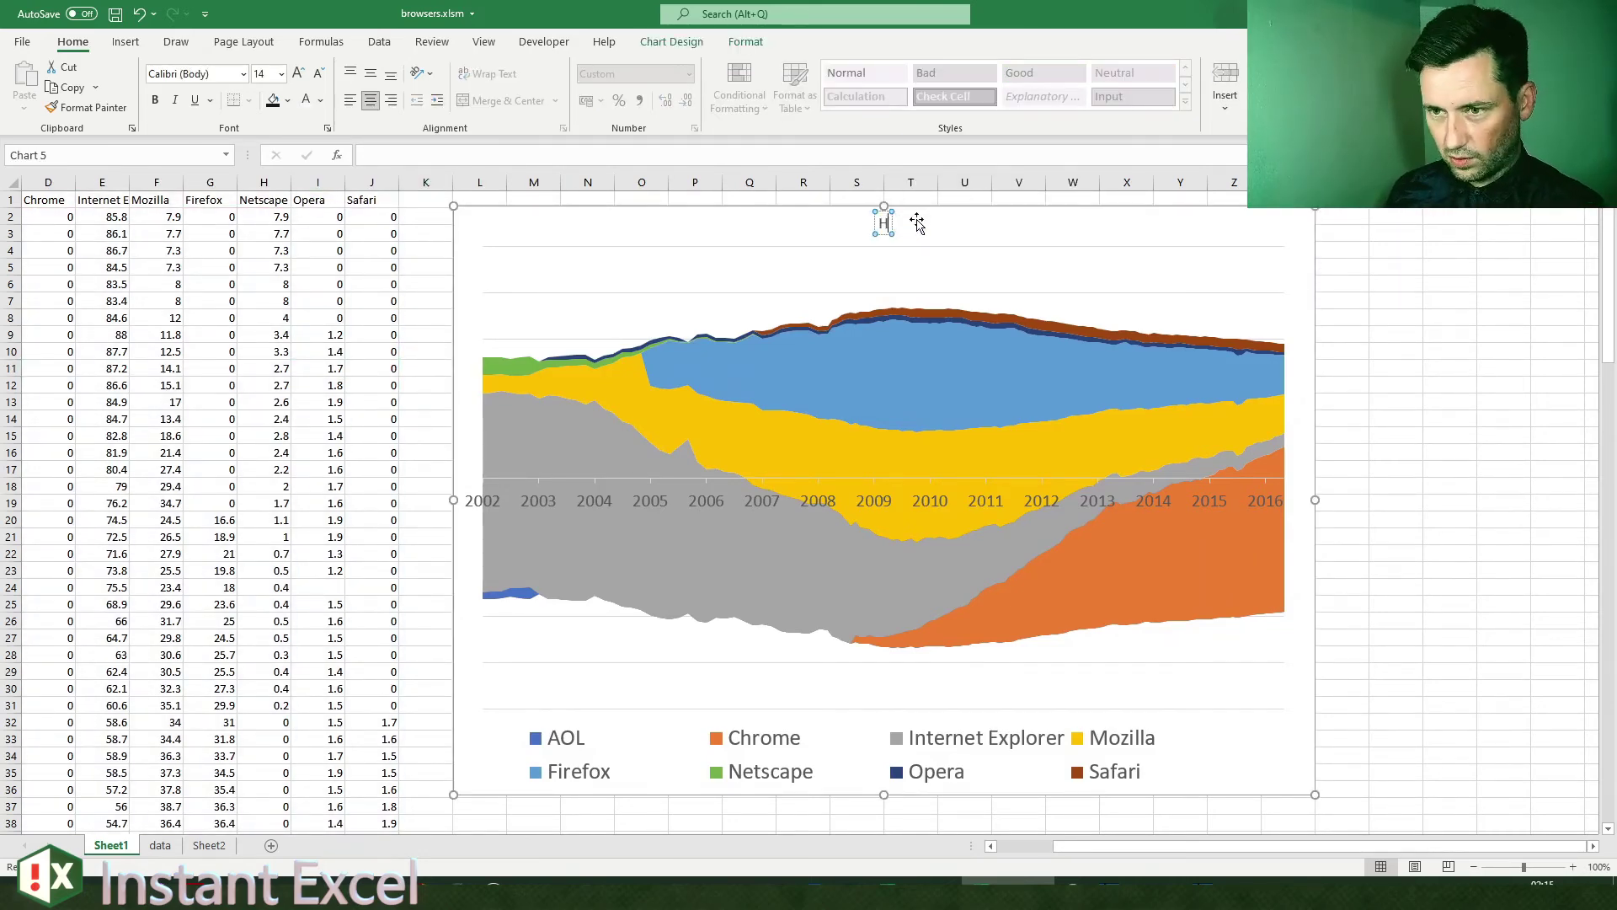
{"action": "type", "text": "y Stream Chart of Internet Browser Usage 2002 - 2016"}
{"action": "left_click", "coordinate": [1395, 266]}
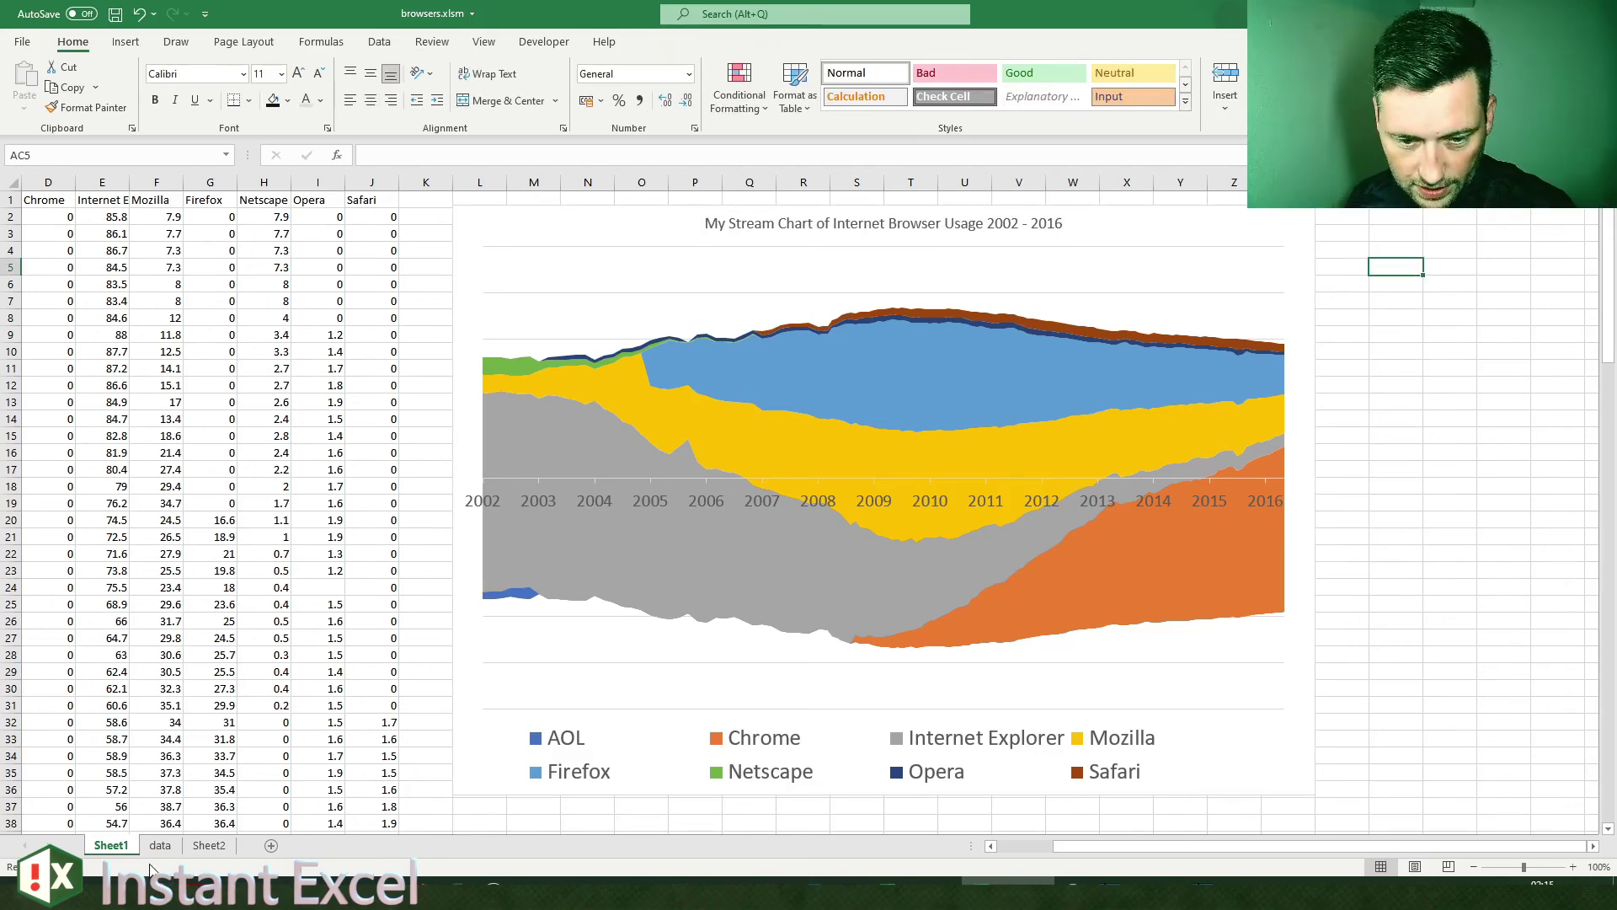
Step: Give the Firefox band a dark blue gradient fill and open its series formatting
{"action": "left_click", "coordinate": [159, 845]}
{"action": "left_click", "coordinate": [112, 846]}
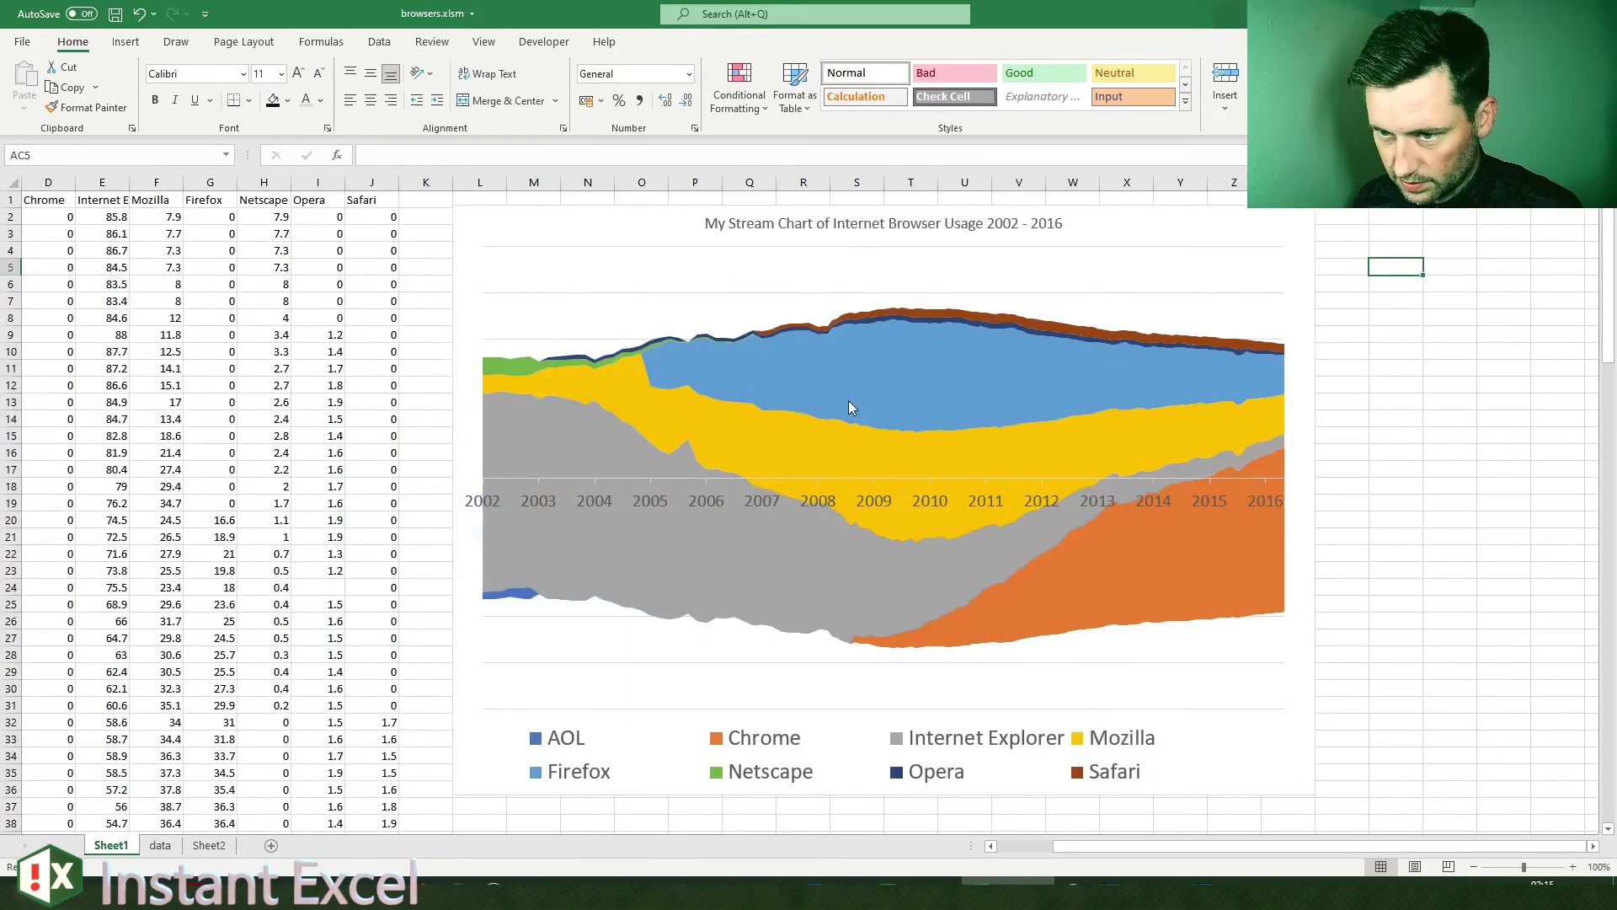
{"action": "right_click", "coordinate": [822, 356]}
{"action": "left_click", "coordinate": [840, 312]}
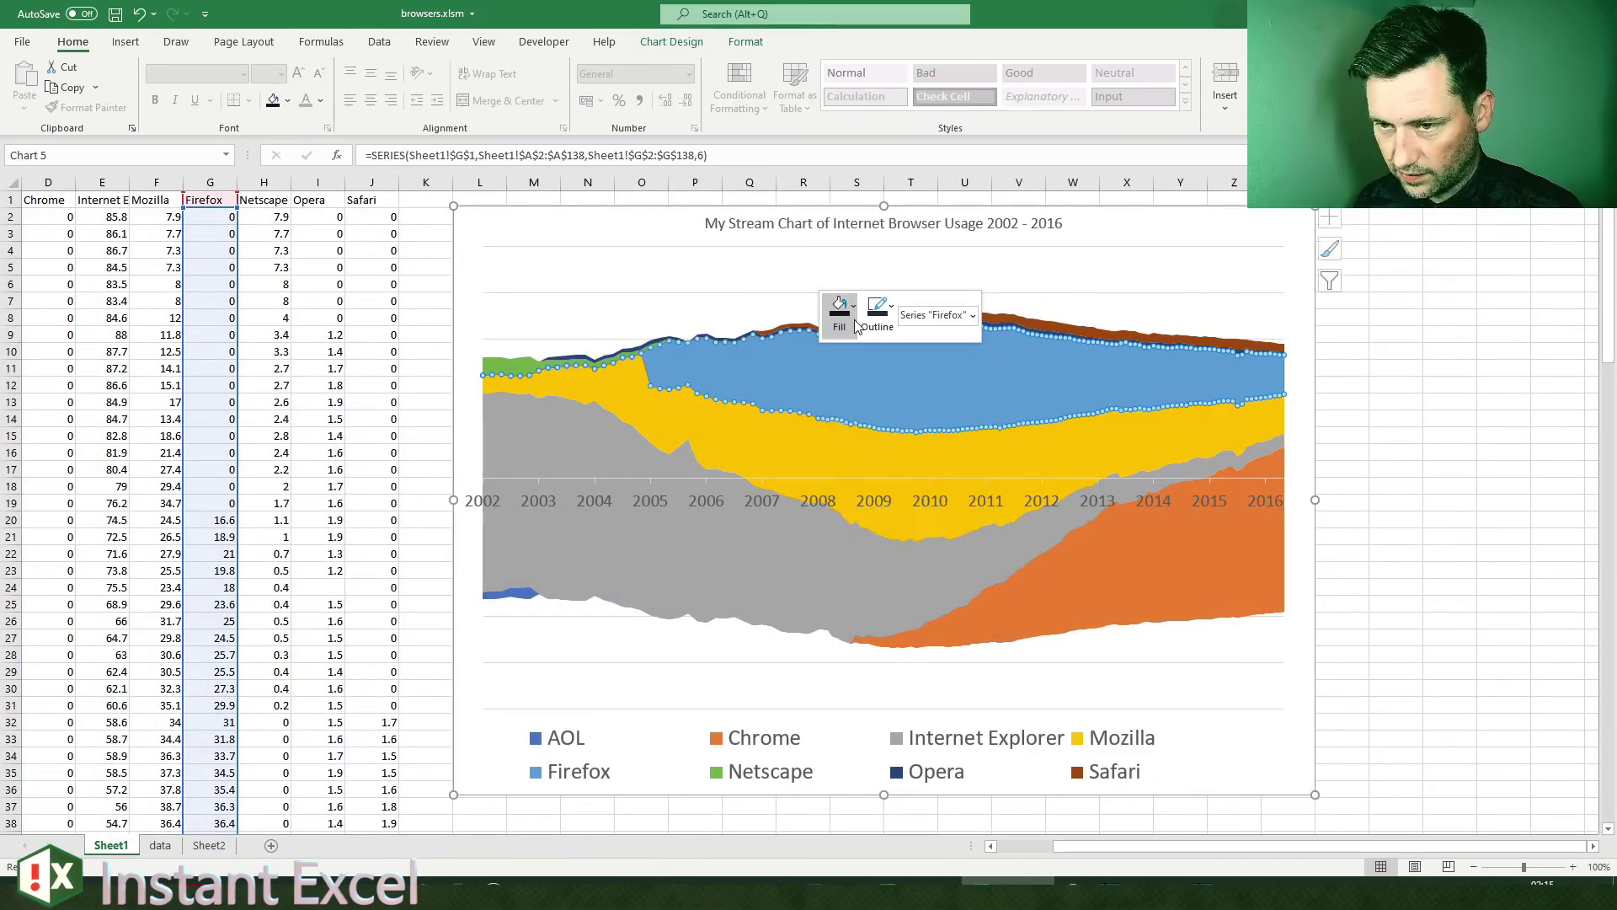
{"action": "mouse_move", "coordinate": [918, 663]}
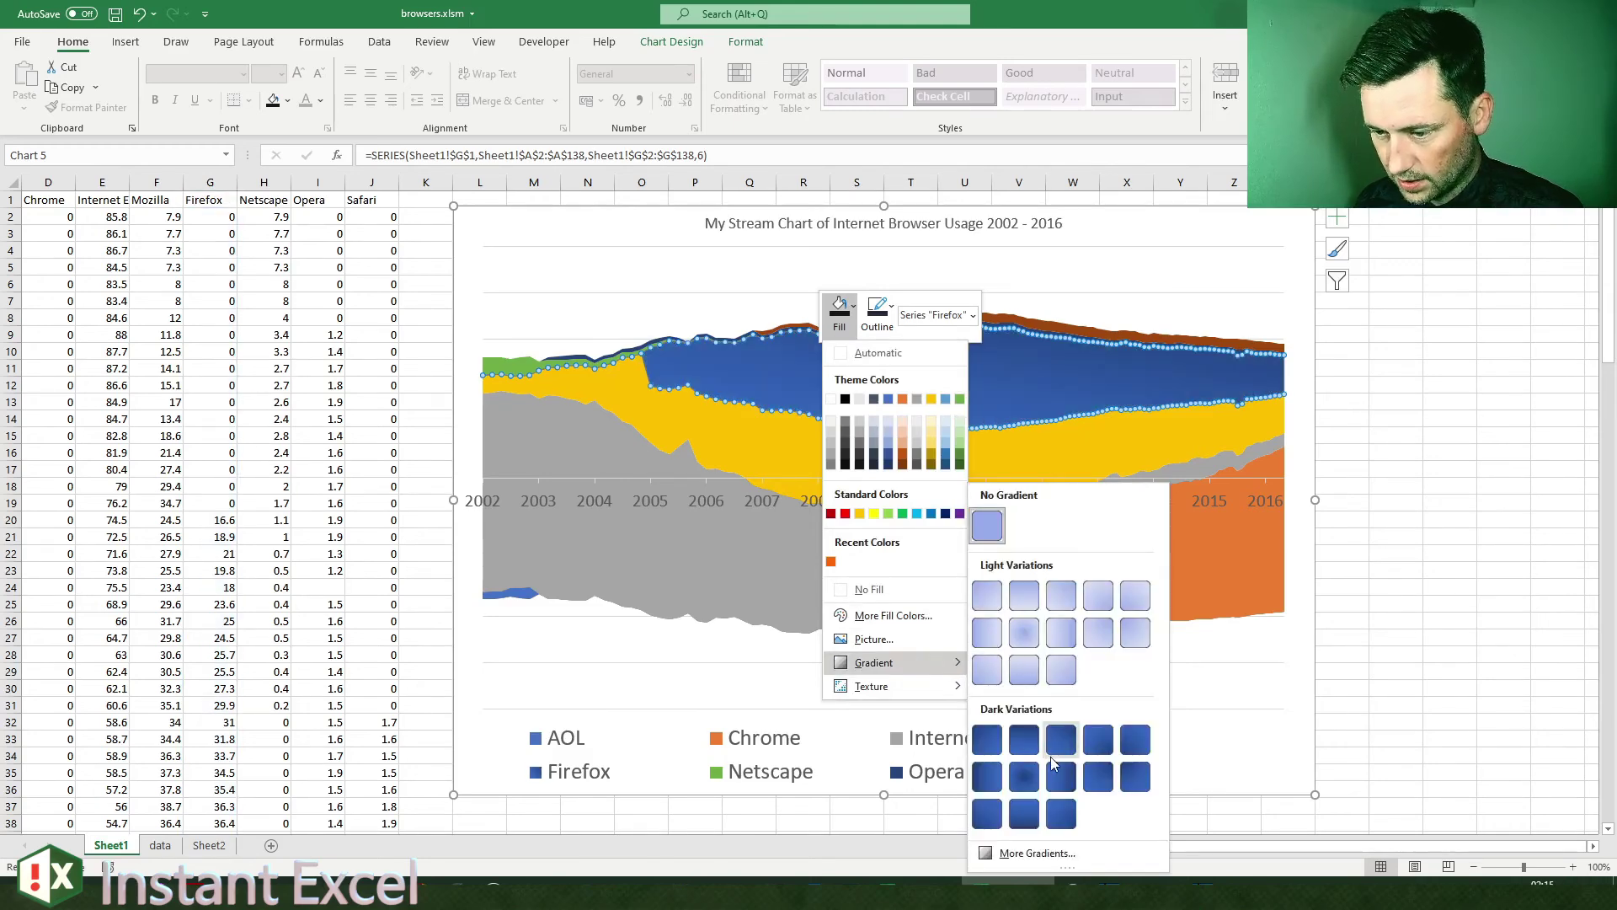
{"action": "left_click", "coordinate": [1055, 745]}
{"action": "right_click", "coordinate": [919, 393]}
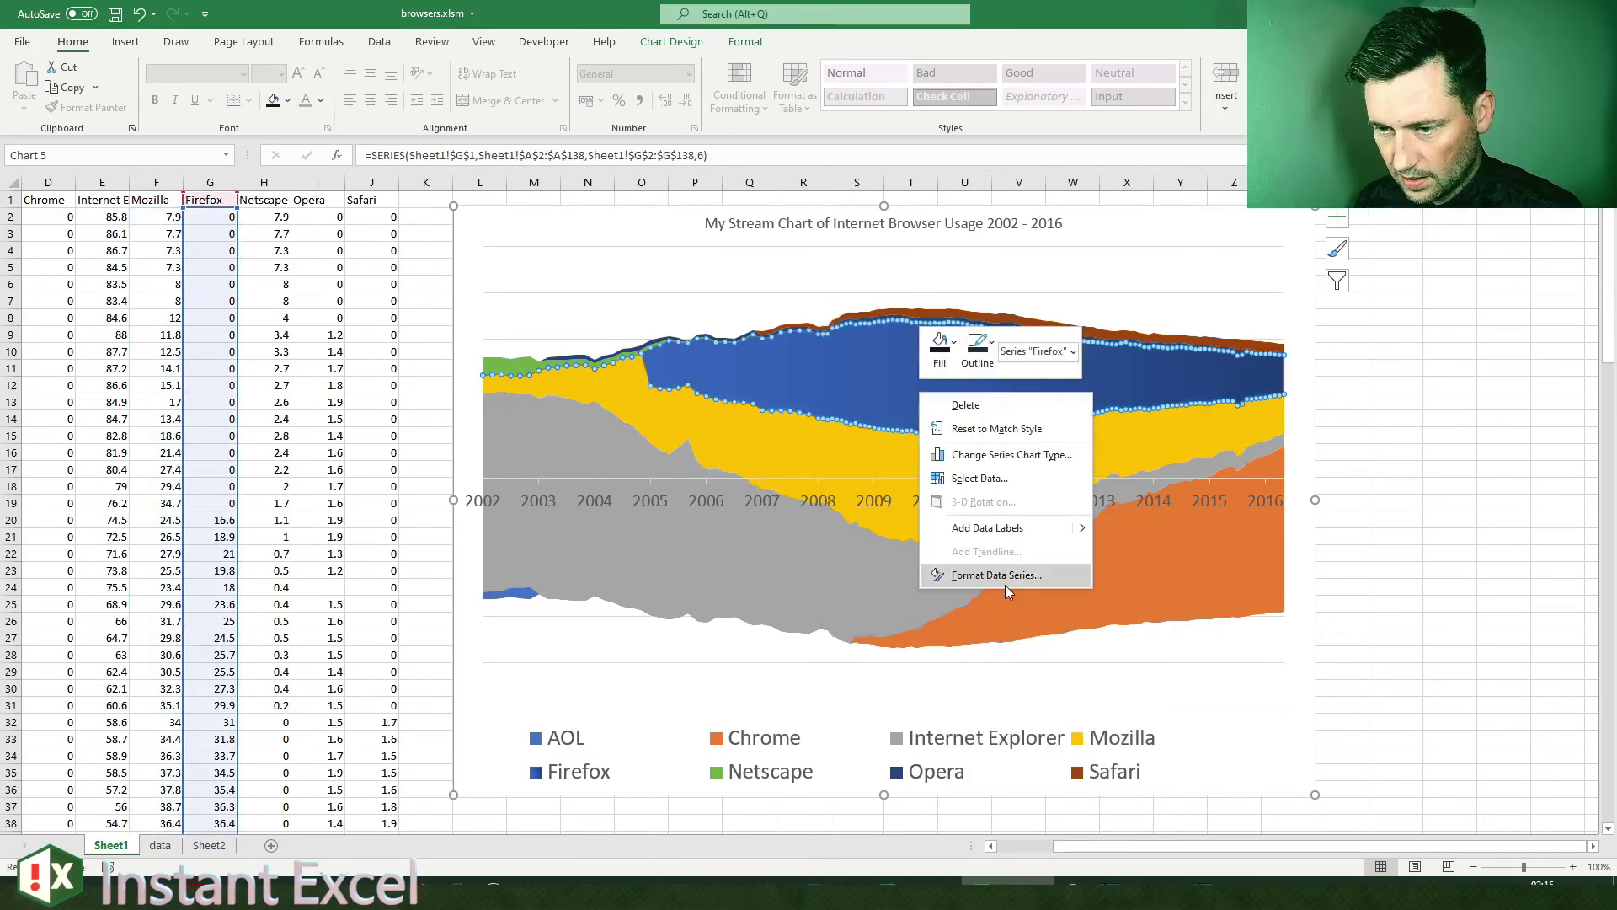
{"action": "left_click", "coordinate": [1002, 577]}
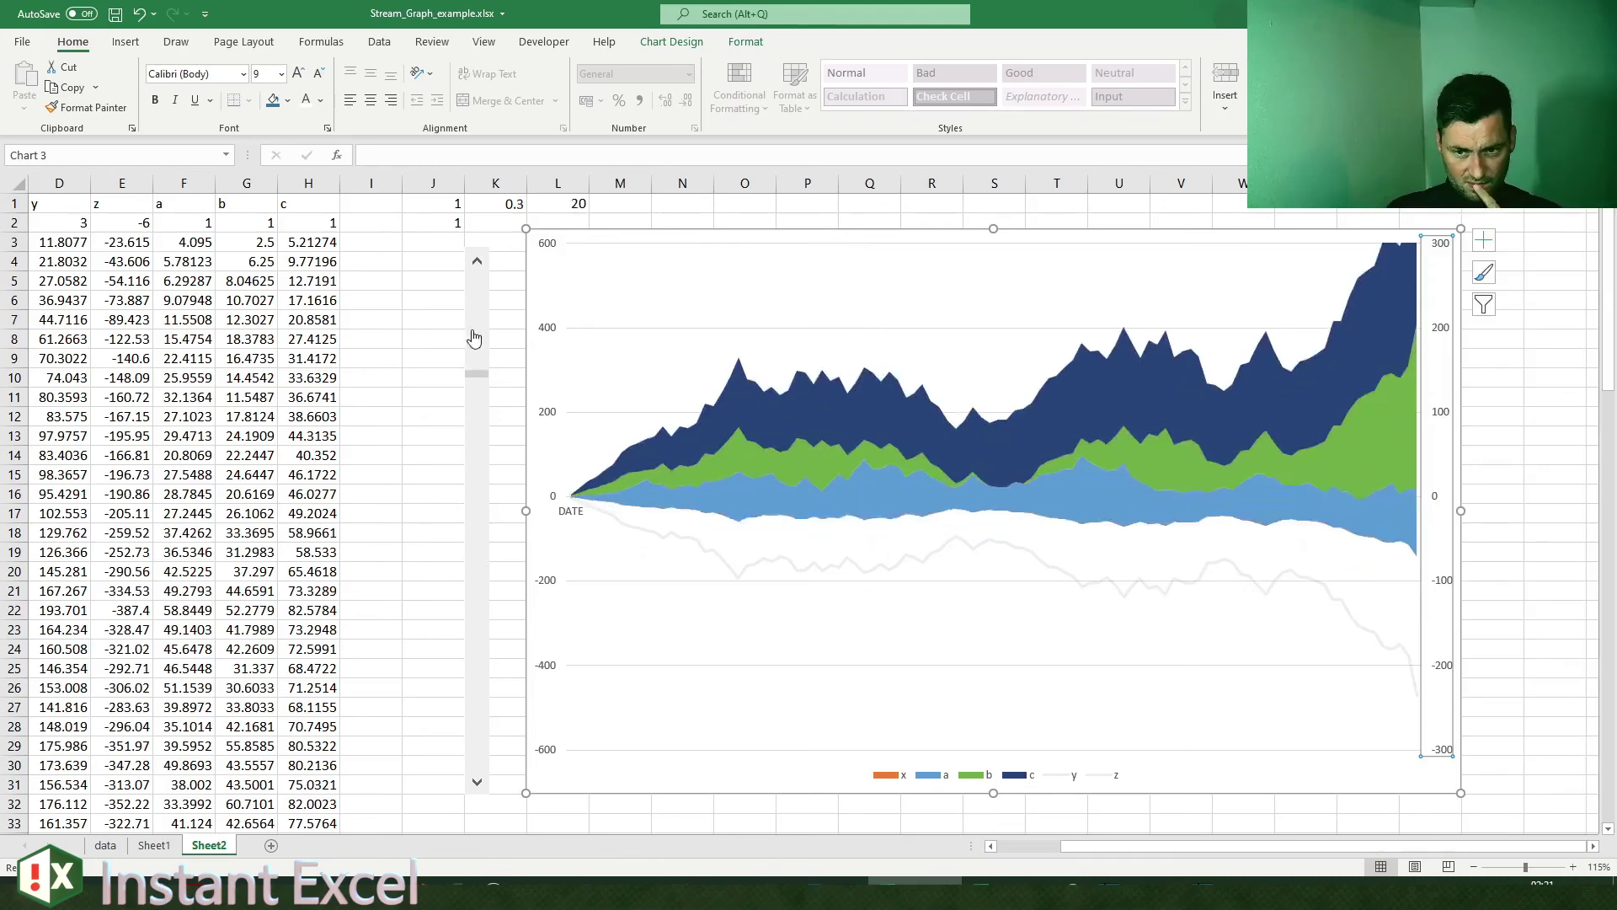
Step: Lower the K1 centring factor with the scroll bar, from 0.3 down to 0
{"action": "left_click", "coordinate": [485, 763]}
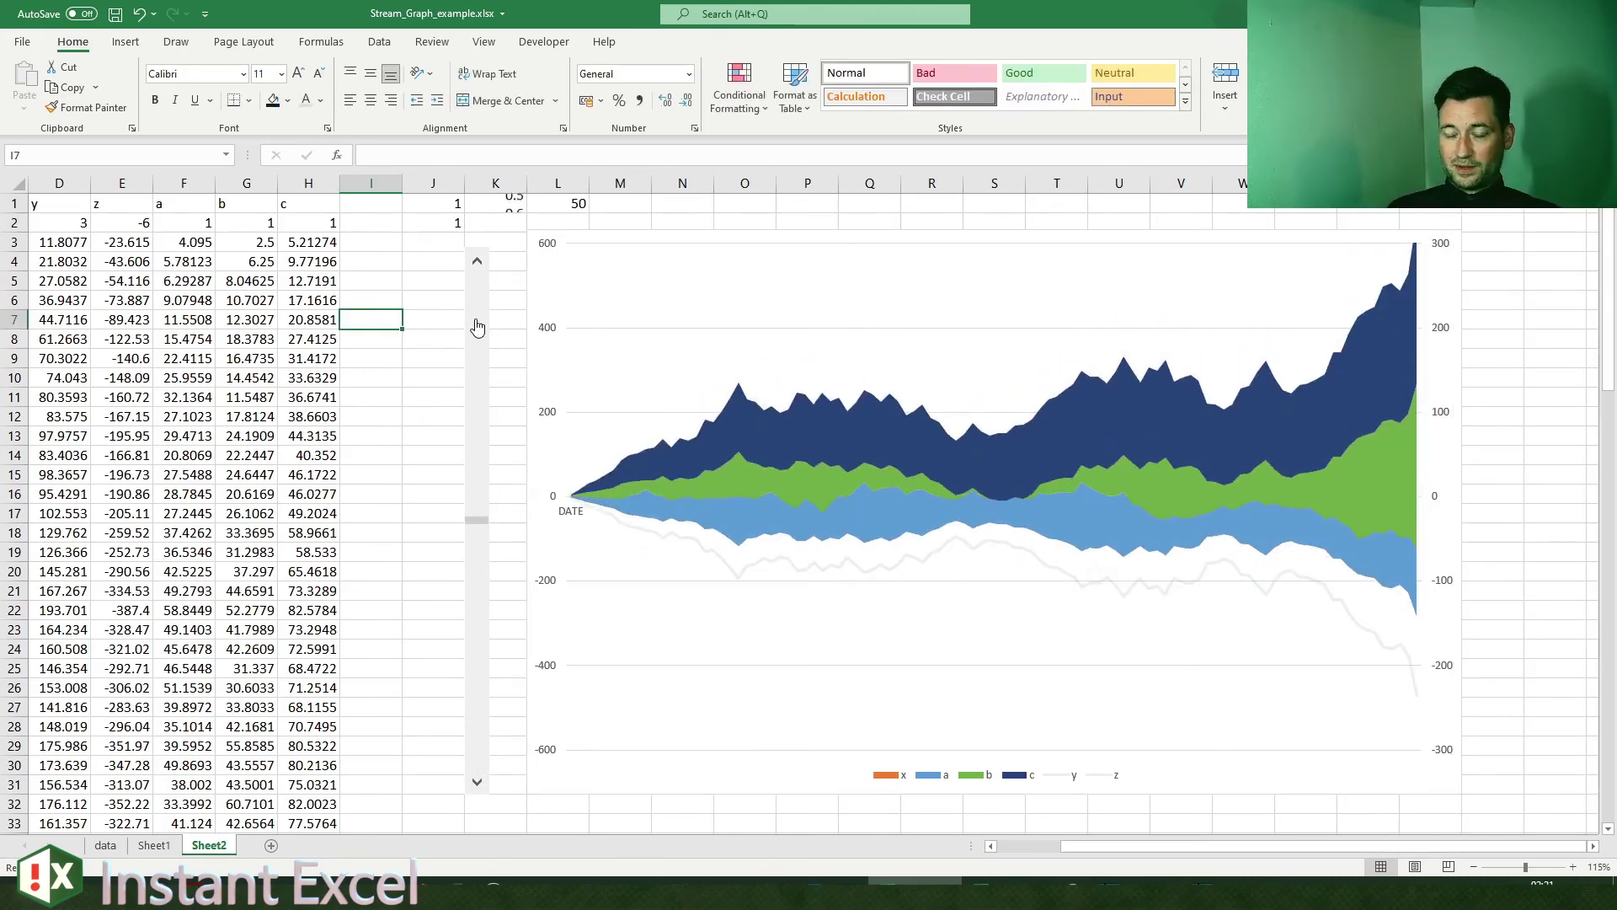
{"action": "left_click", "coordinate": [478, 314]}
{"action": "left_click", "coordinate": [478, 314]}
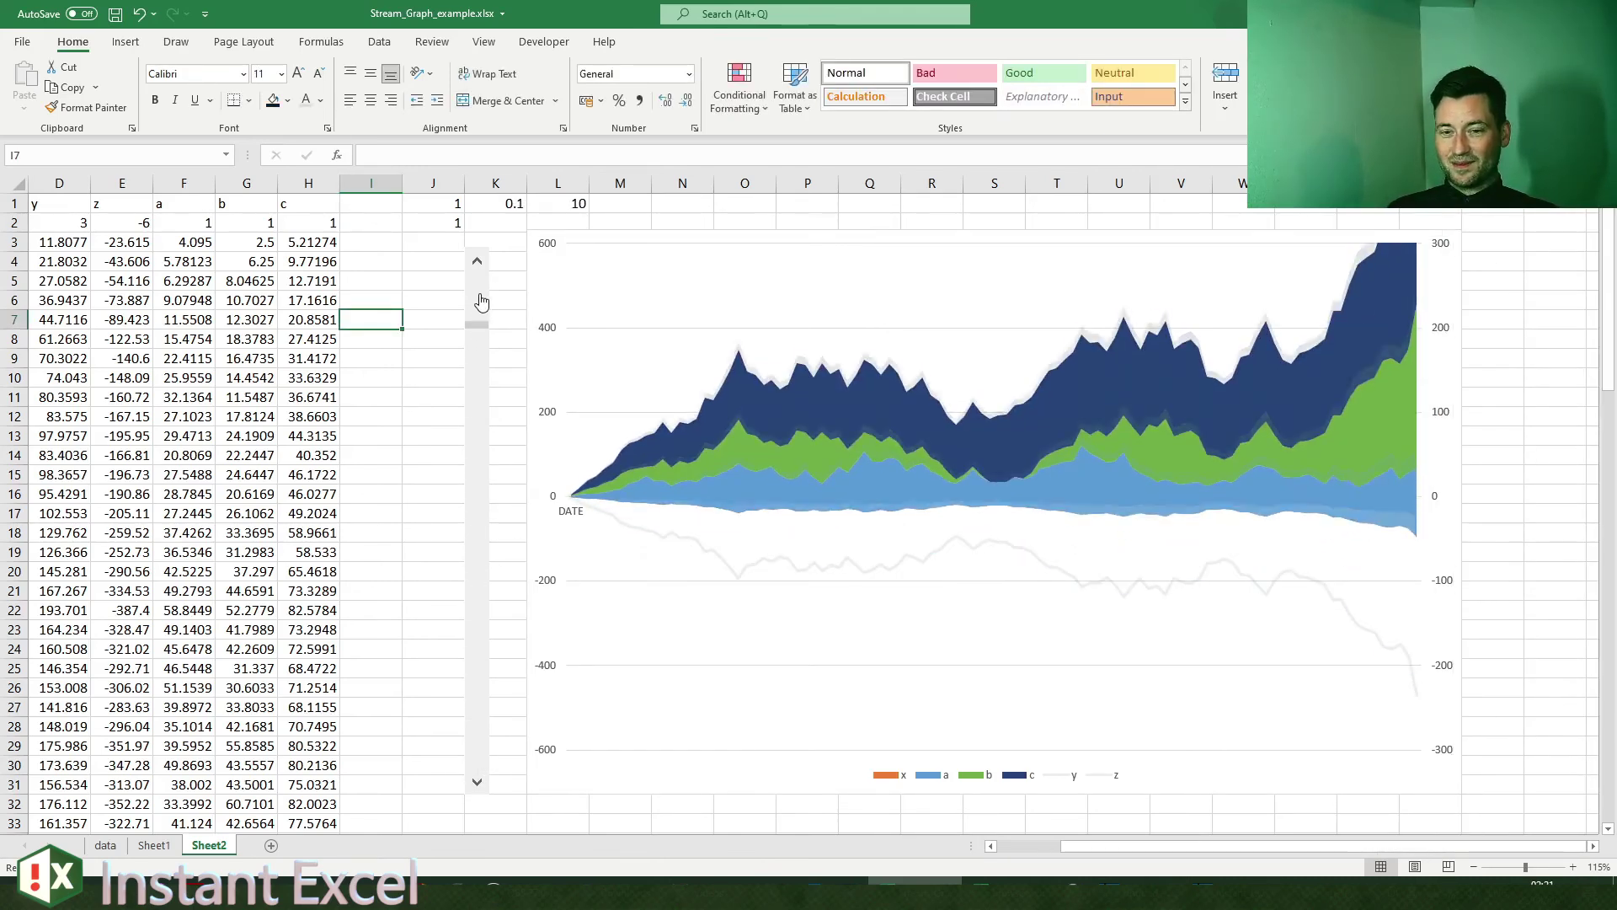
{"action": "left_click", "coordinate": [480, 299]}
{"action": "left_click", "coordinate": [483, 282]}
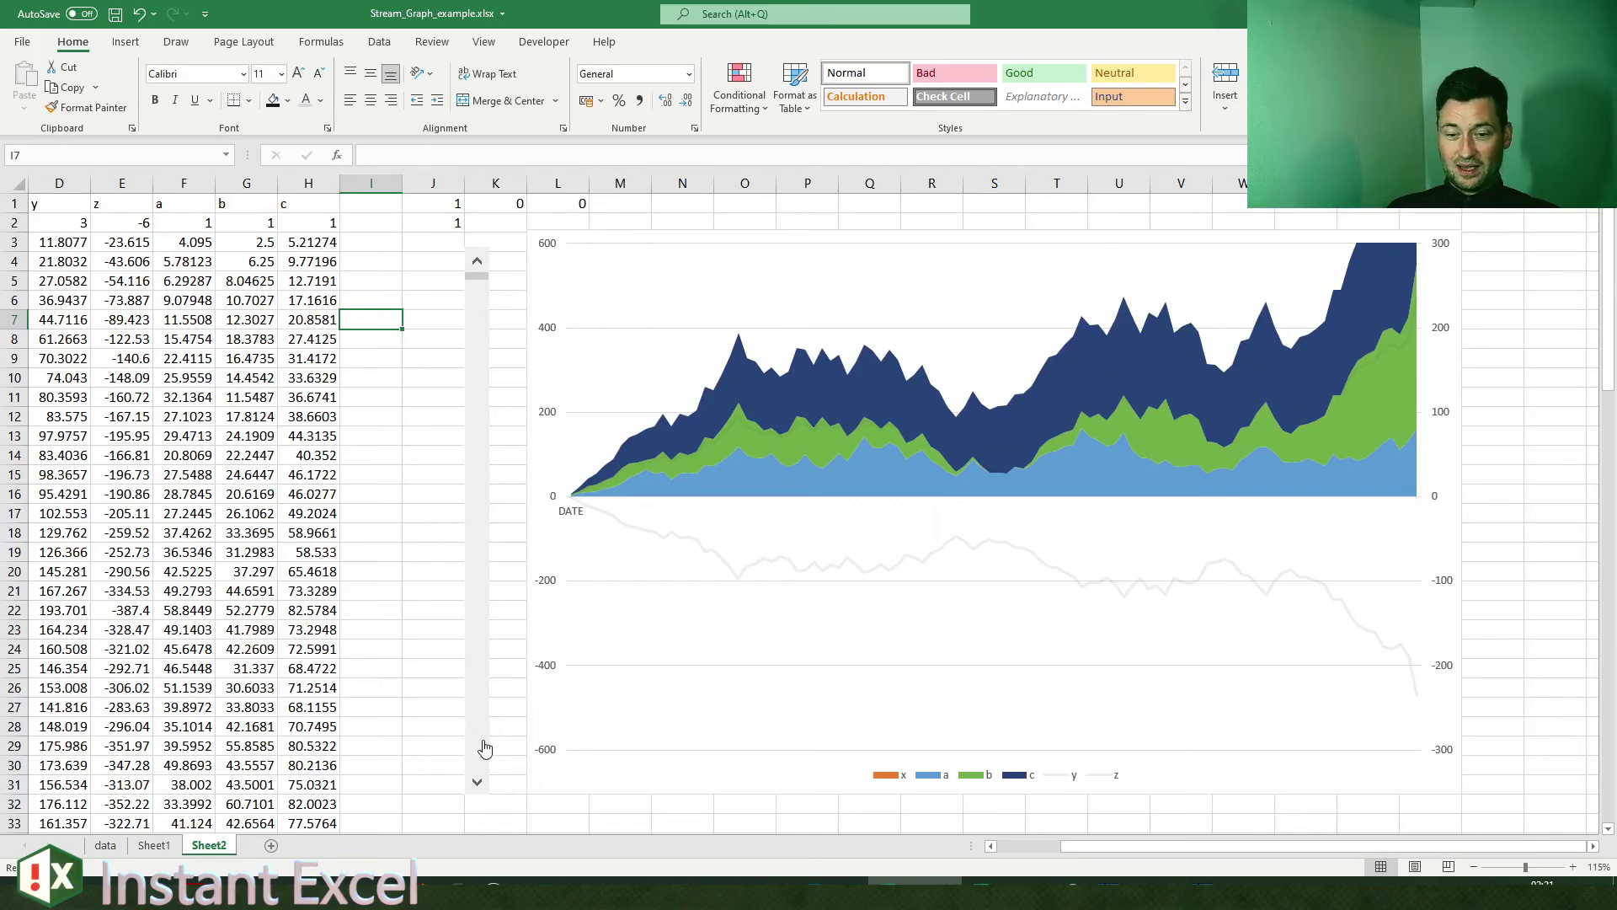
Step: Raise the centring factor step by step to its maximum of 1
{"action": "left_click", "coordinate": [476, 768]}
{"action": "left_click", "coordinate": [477, 768]}
{"action": "left_click", "coordinate": [477, 768]}
{"action": "left_click", "coordinate": [478, 769]}
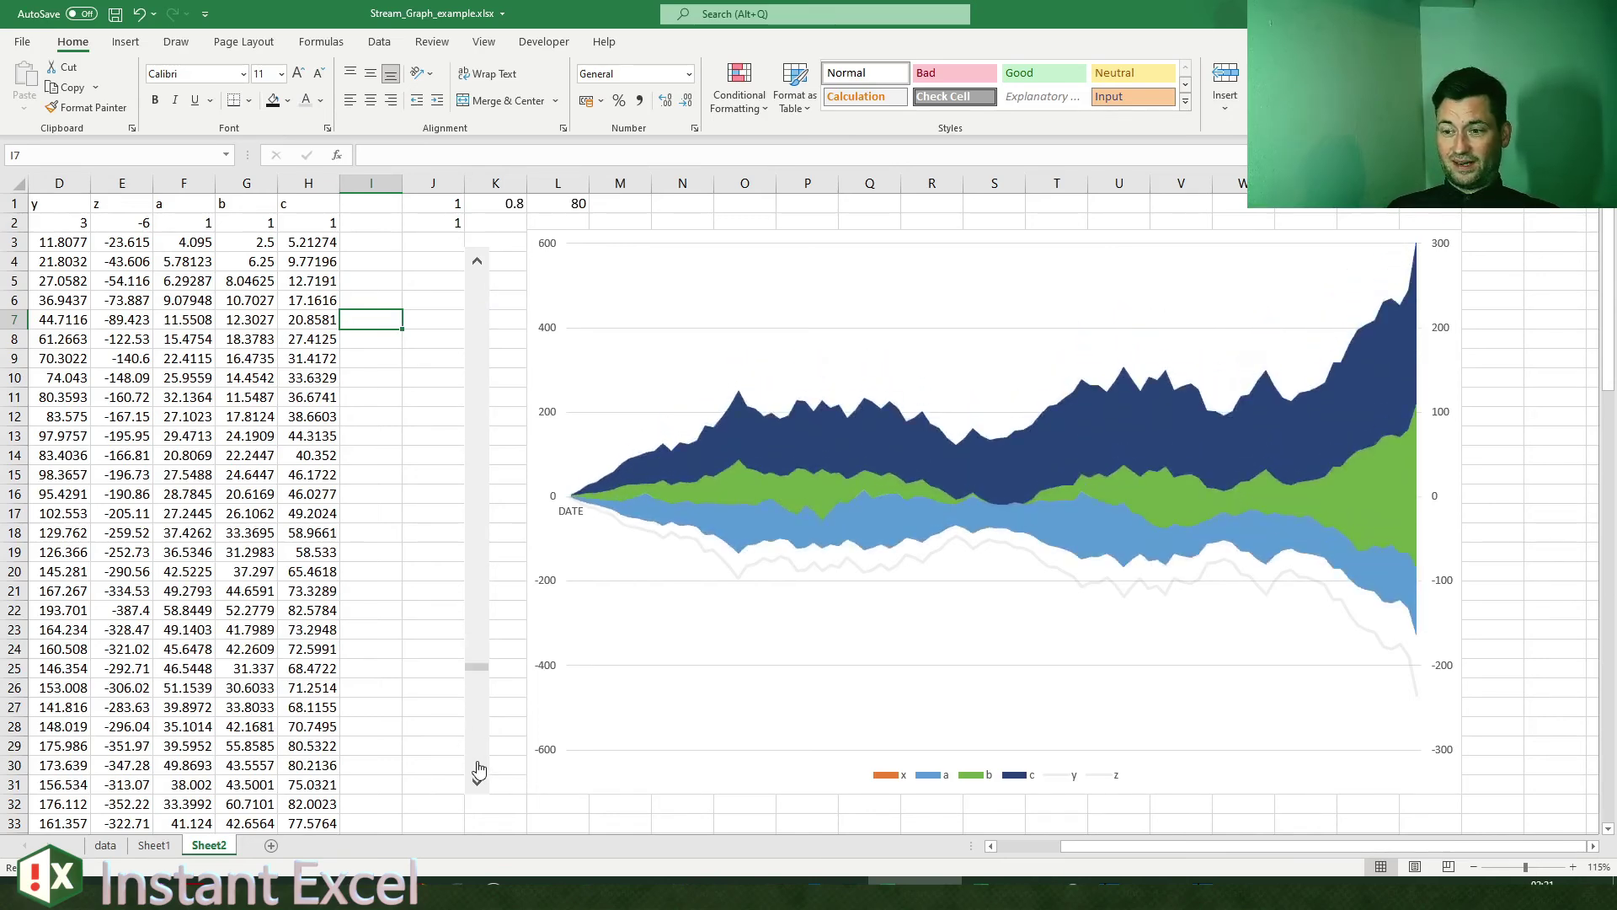
{"action": "left_click", "coordinate": [477, 768]}
{"action": "left_click", "coordinate": [477, 768]}
{"action": "left_click", "coordinate": [394, 668]}
Step: Drop the centring factor back down step by step to 0.1
{"action": "left_click", "coordinate": [482, 345]}
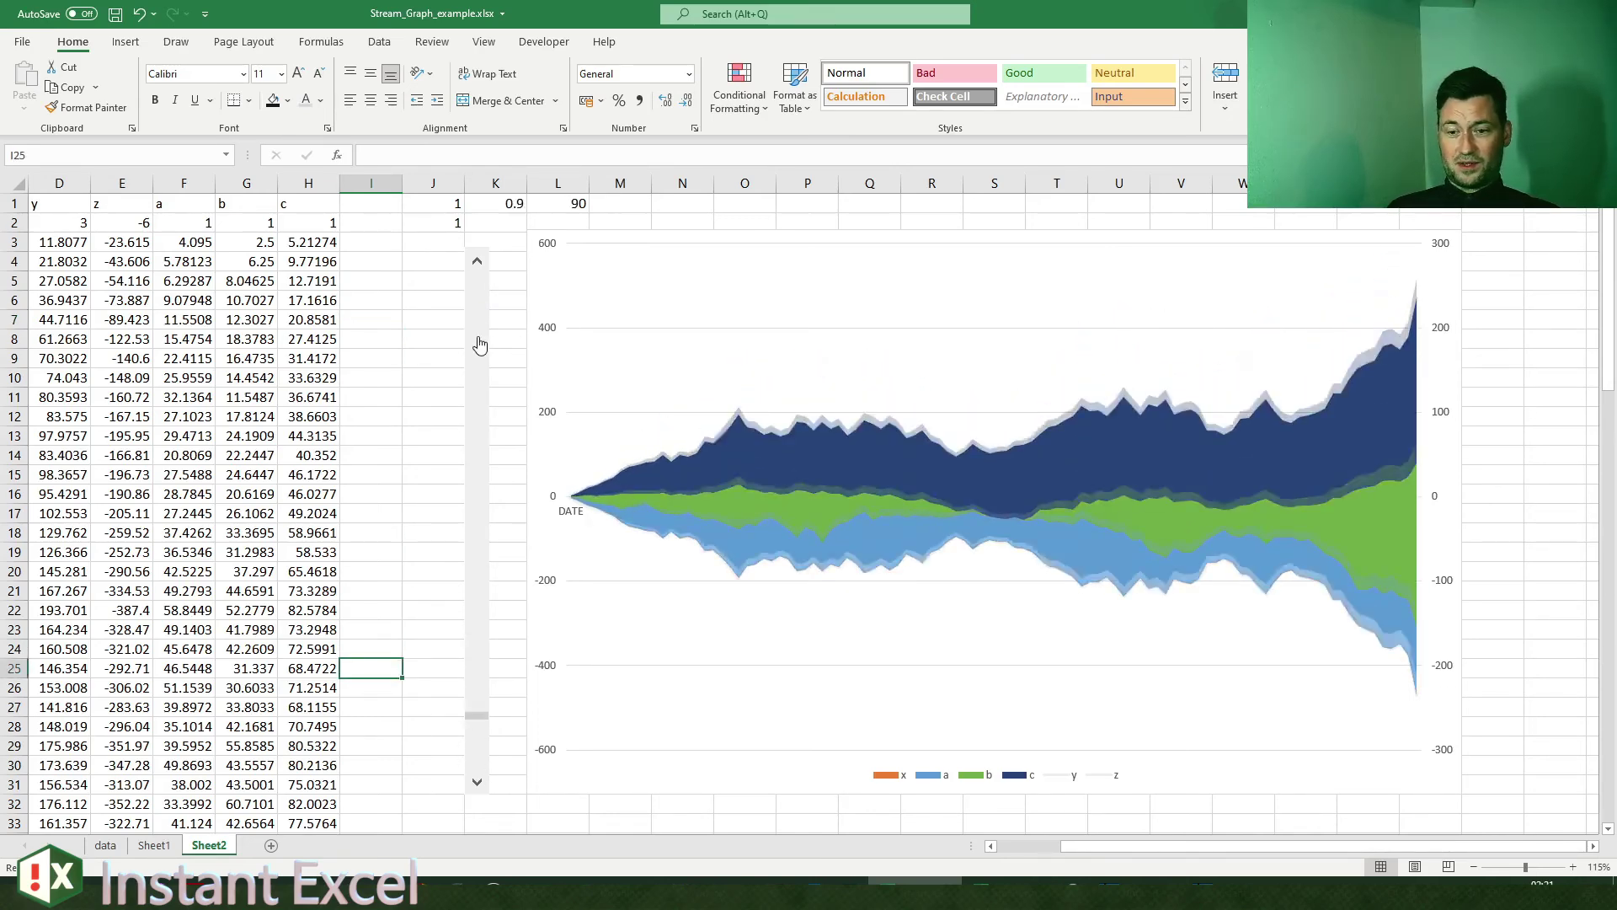
{"action": "left_click", "coordinate": [482, 345]}
{"action": "left_click", "coordinate": [480, 345]}
{"action": "left_click", "coordinate": [479, 344]}
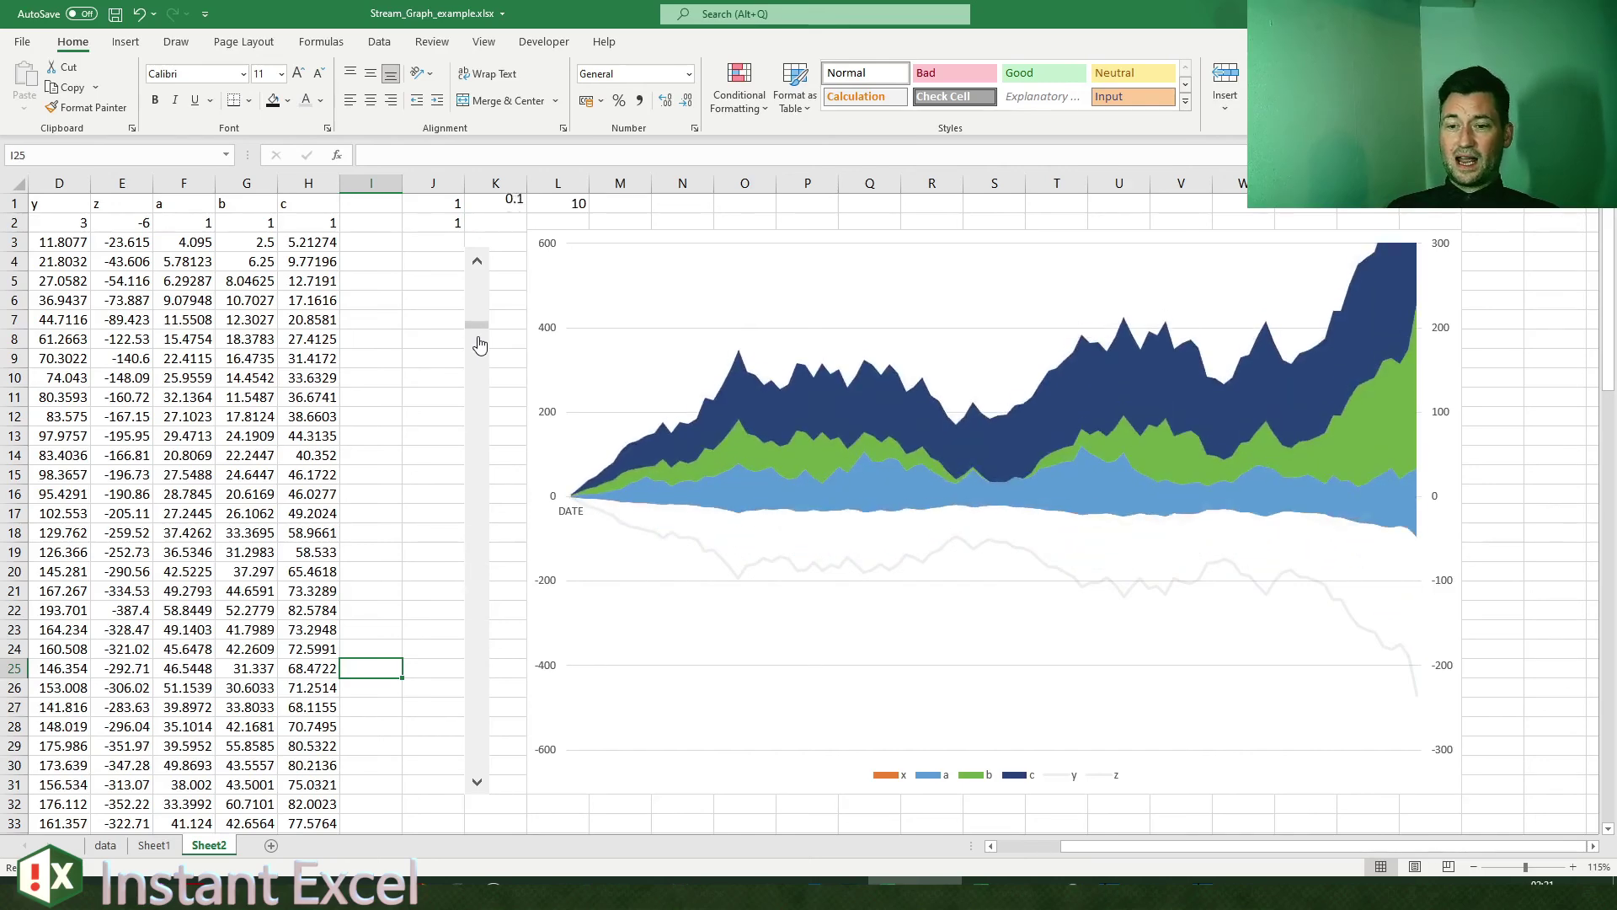
Step: Return the centring factor to 1 and inspect the formula in cell E23
{"action": "left_click", "coordinate": [488, 769]}
{"action": "left_click", "coordinate": [487, 769]}
{"action": "left_click", "coordinate": [488, 769]}
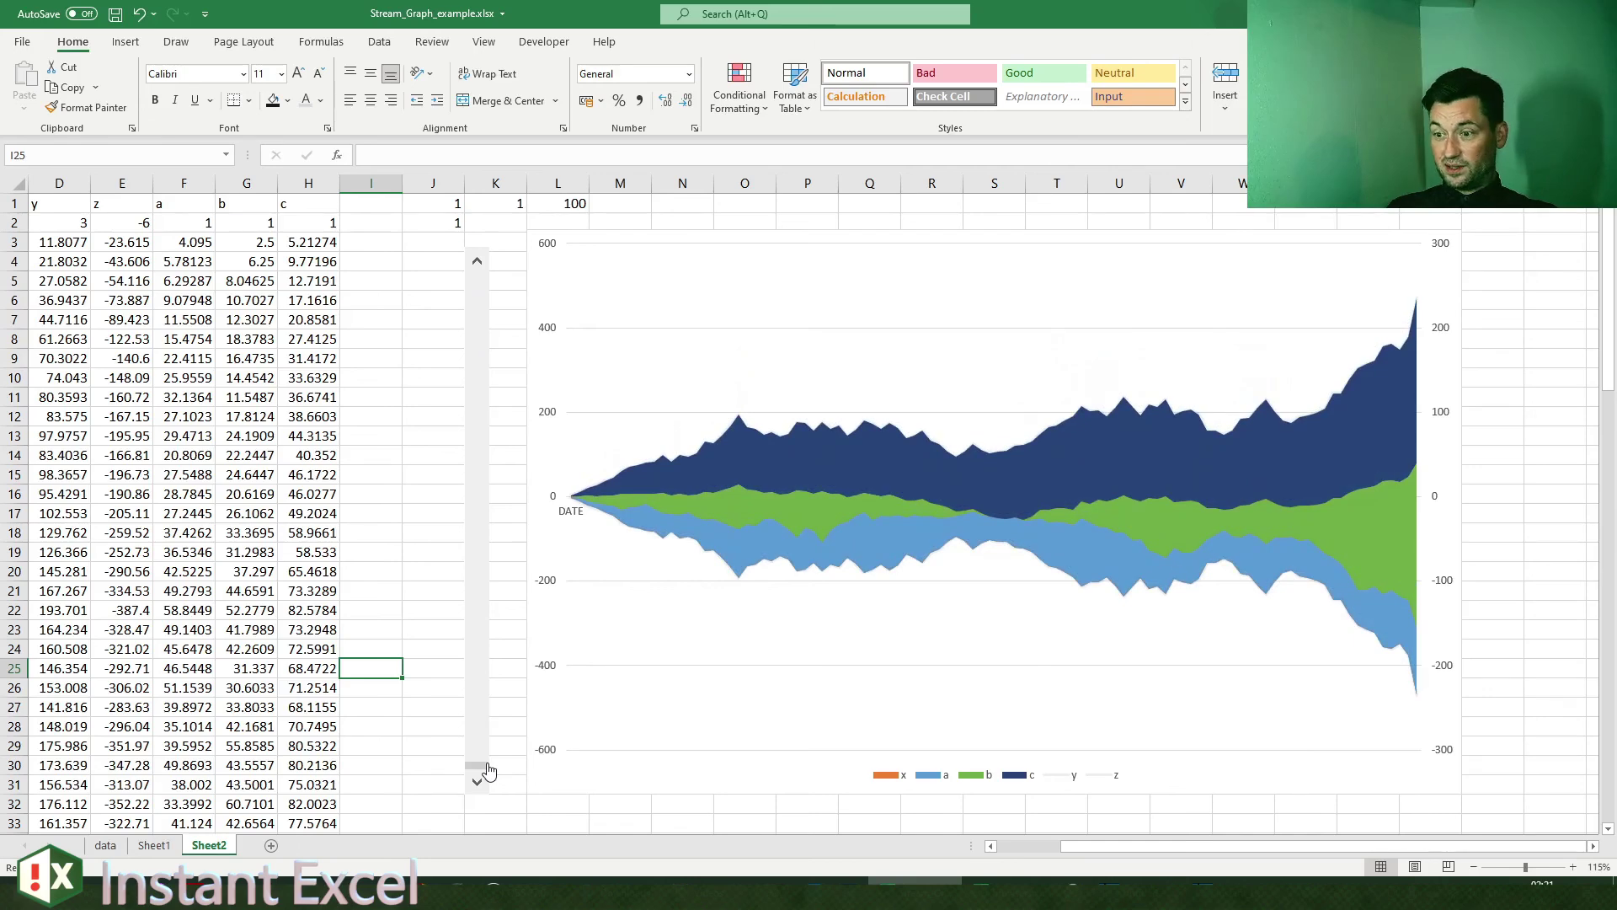
{"action": "left_click", "coordinate": [312, 763]}
{"action": "scroll", "coordinate": [312, 716], "scroll_direction": "left", "scroll_amount": 3}
{"action": "left_click", "coordinate": [316, 627]}
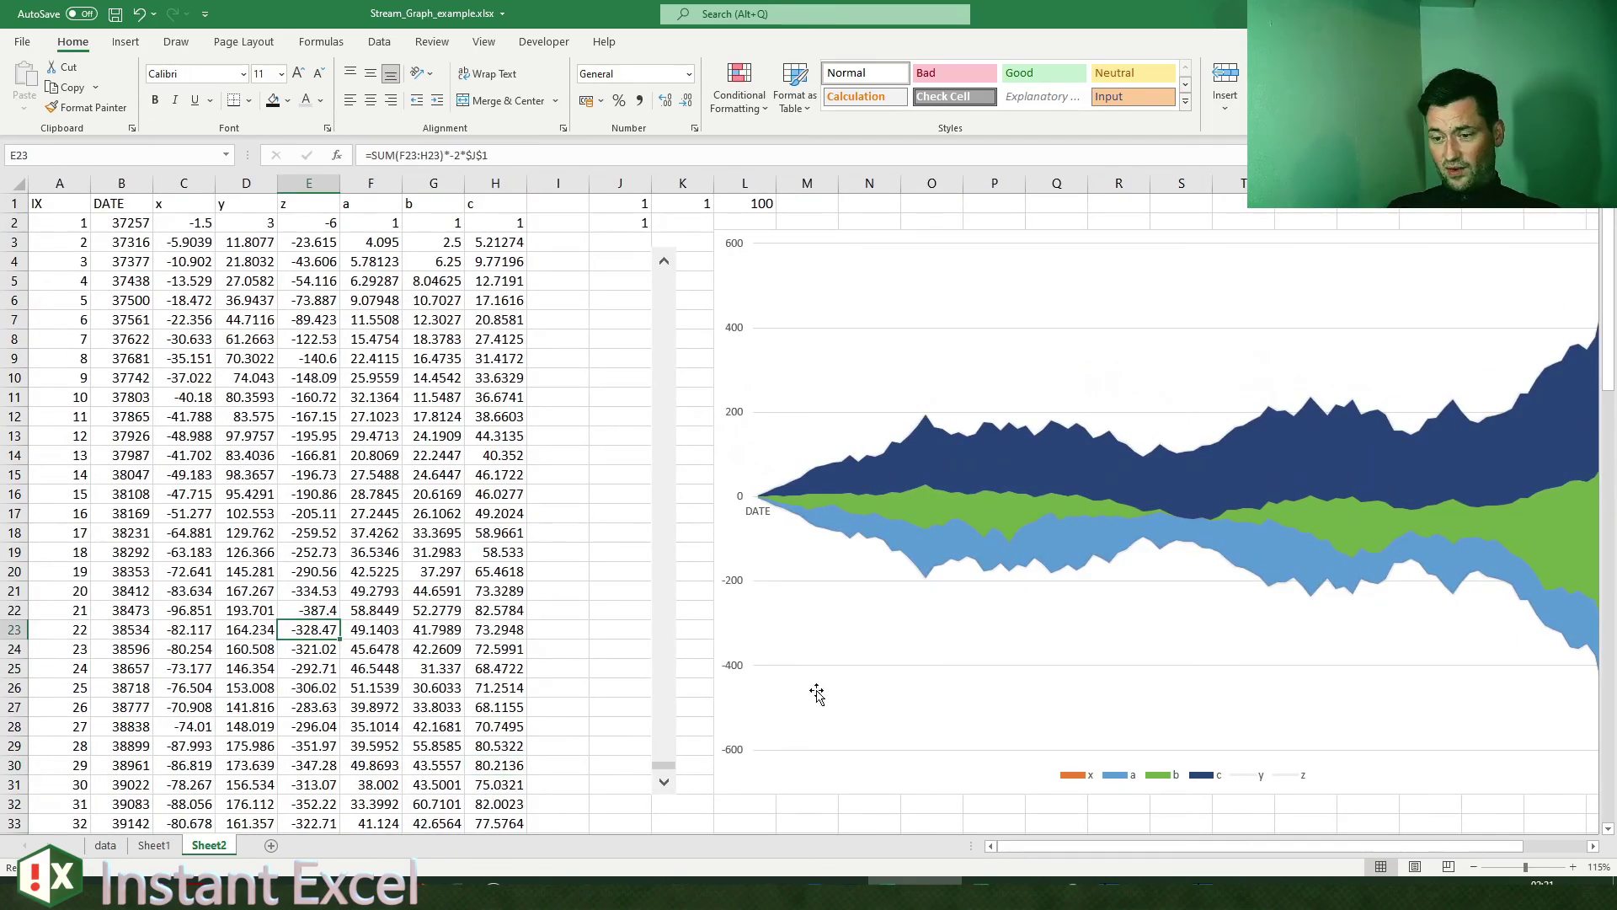